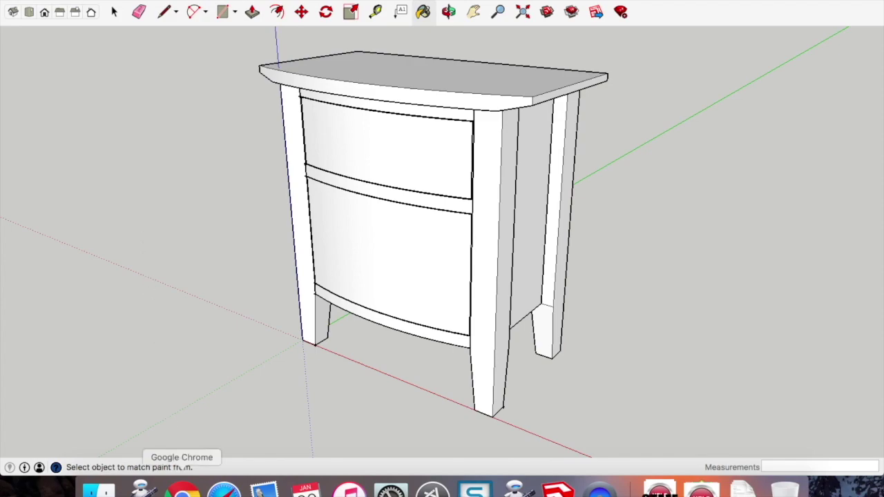
- Switch from the SketchUp cabinet model to a new Google Chrome tab
click(182, 489)
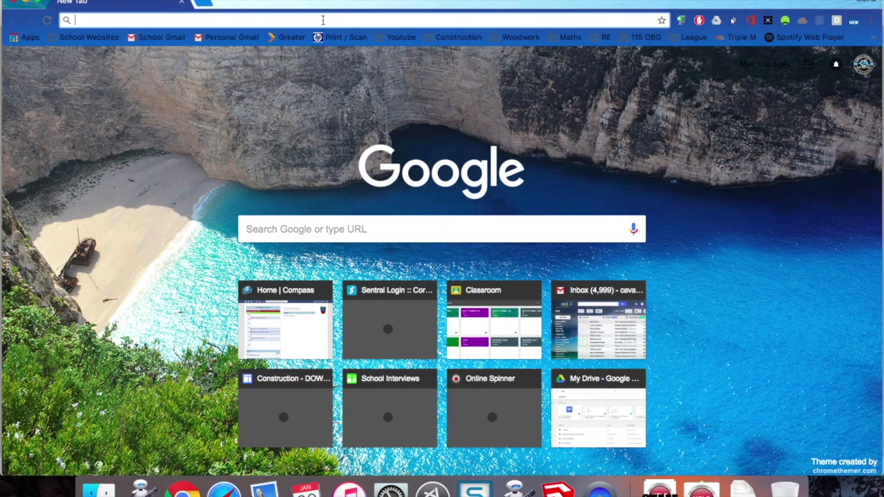
- Search for 'meranti texture' from the Chrome address bar
text(merant)
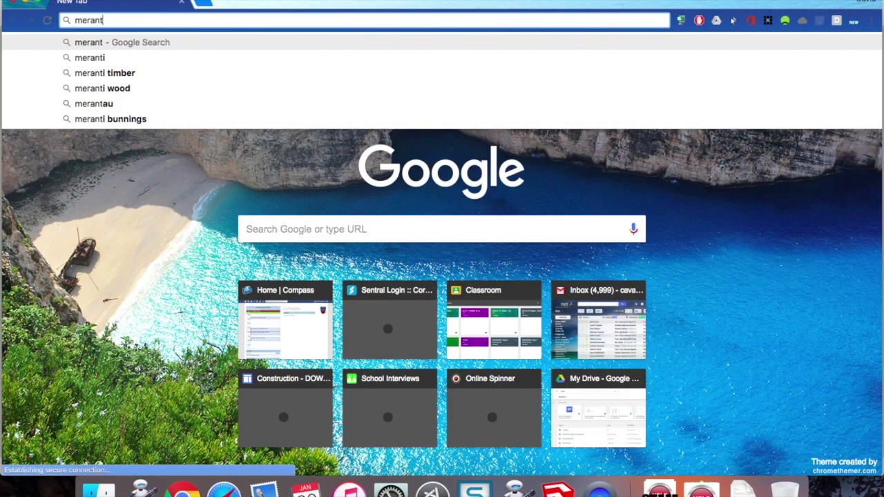
text(i)
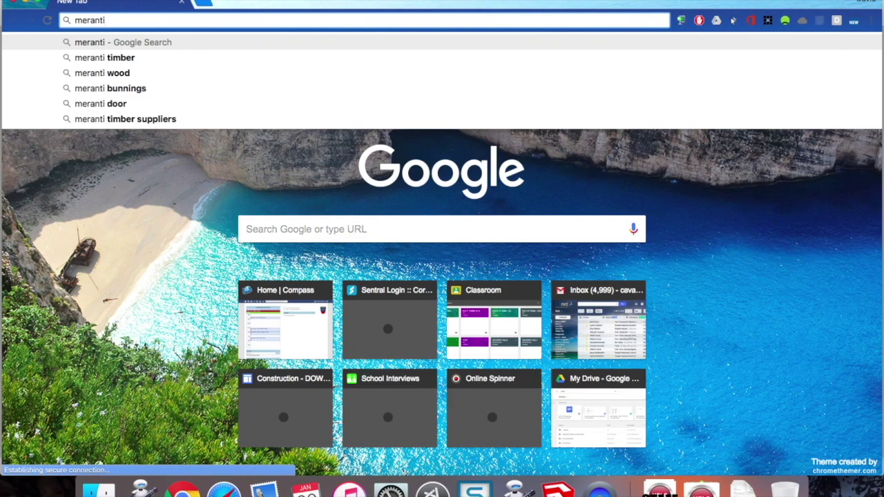
text( texture)
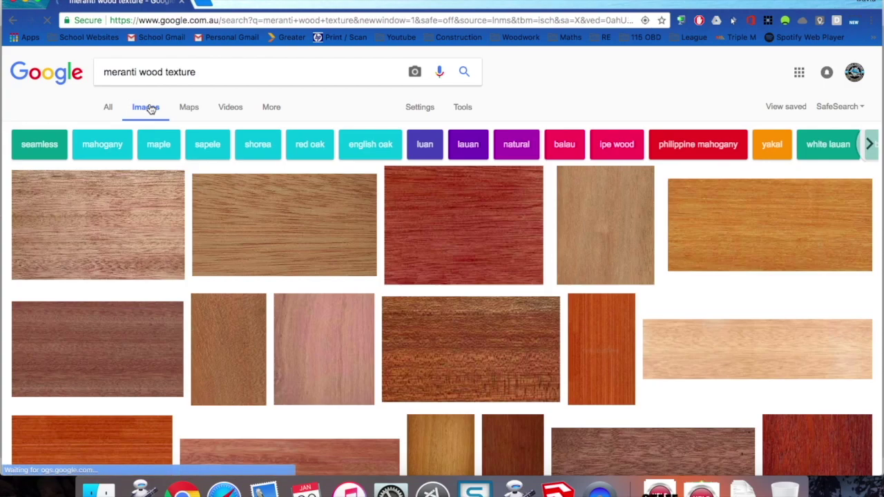
- Browse the meranti image results and preview the light wood board image
scroll(311, 231, down, 3)
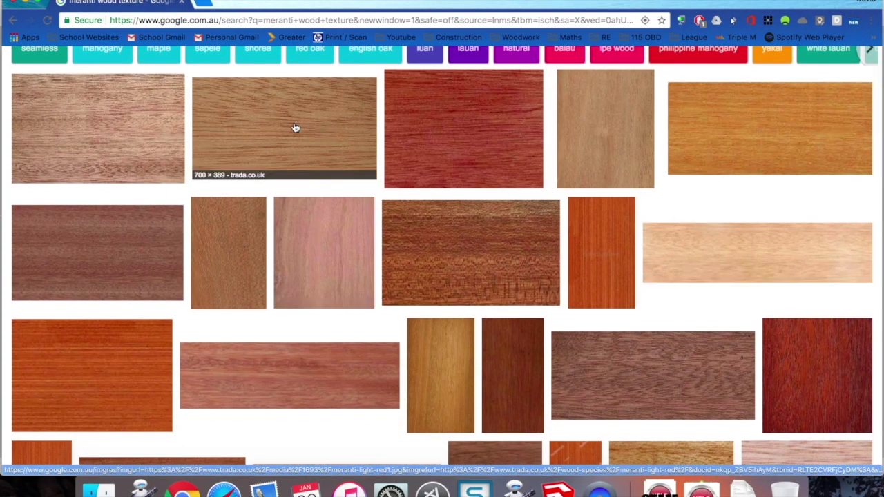
scroll(729, 256, up, 2)
scroll(733, 266, down, 5)
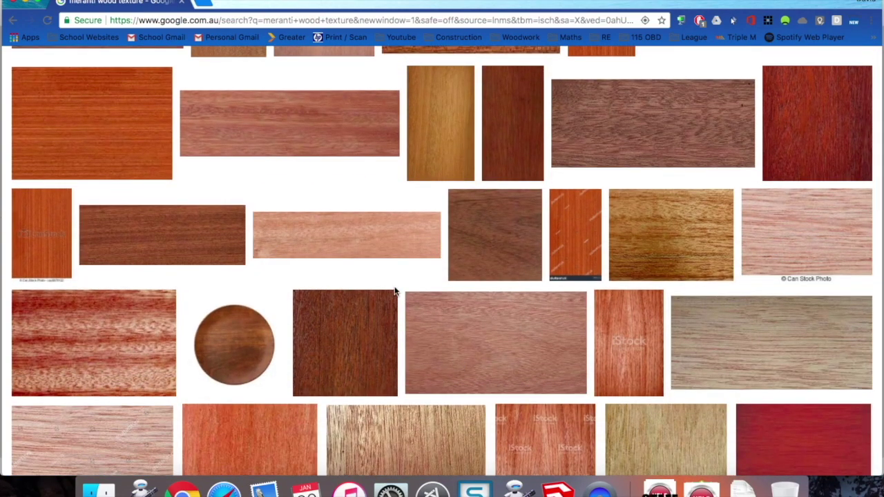
scroll(395, 291, down, 2)
scroll(395, 291, up, 5)
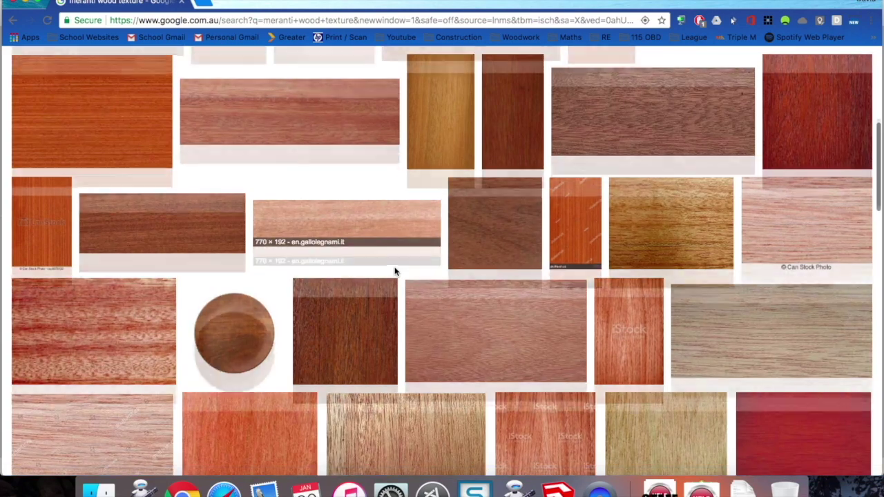
scroll(396, 273, up, 3)
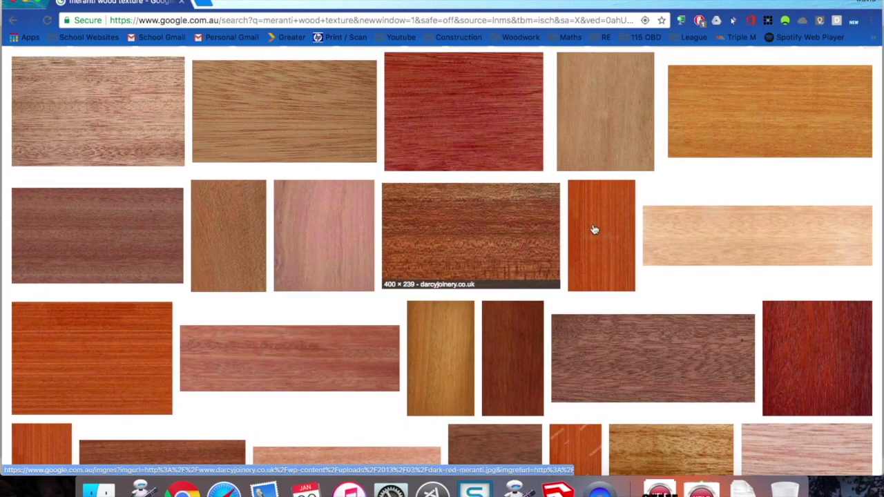
click(728, 245)
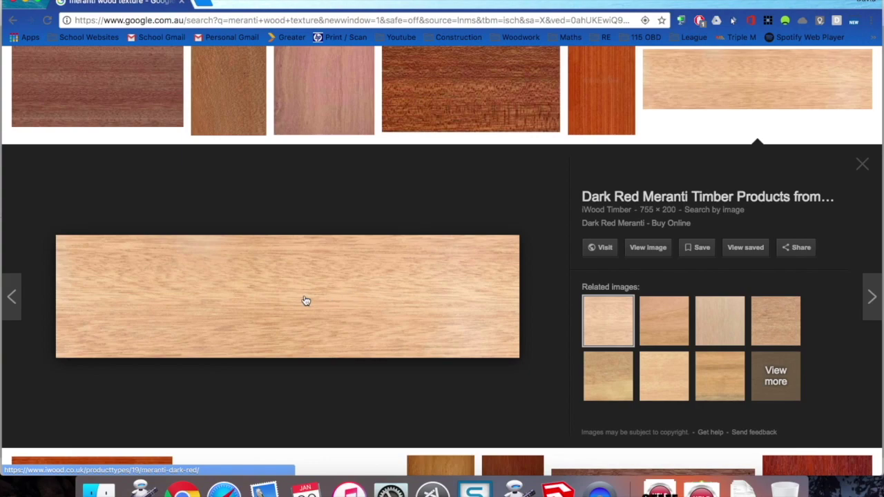
- Save the previewed image to the Desktop as Meranti Horizontal.jpg and return to SketchUp
right_click(306, 300)
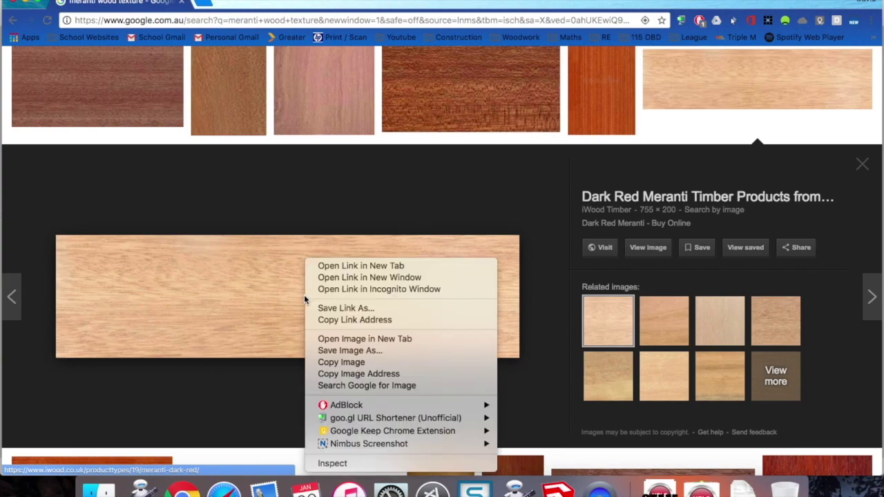
click(338, 352)
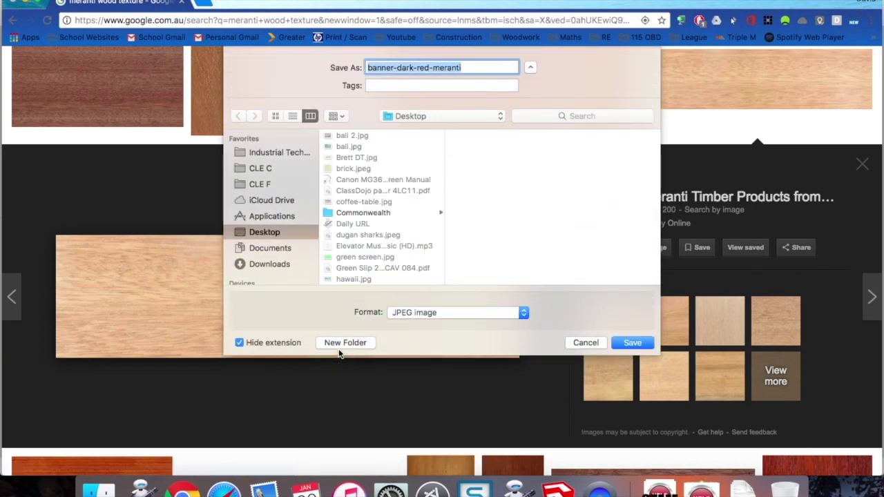
text(Meranti)
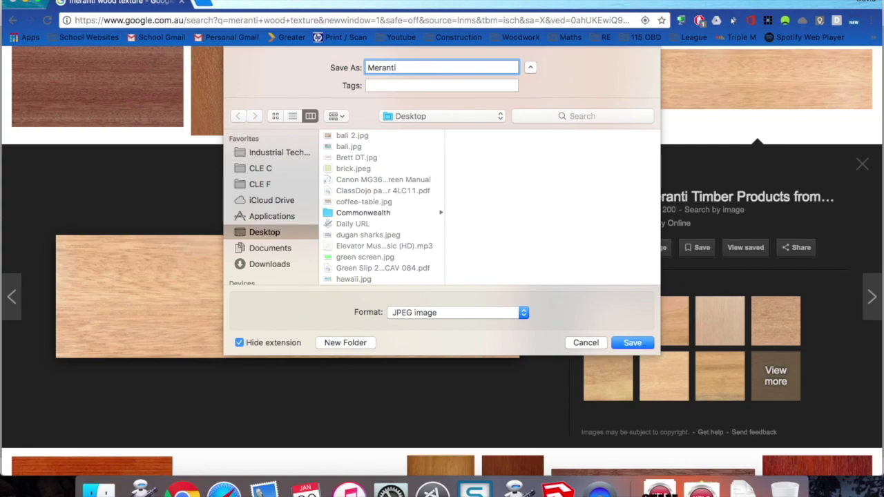
text( Horizontal)
click(633, 343)
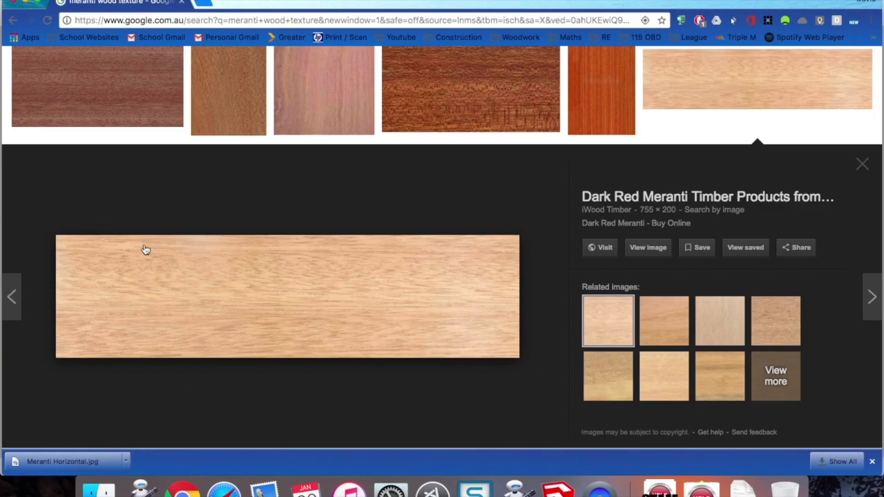
key(super+Tab)
key(super+Tab)
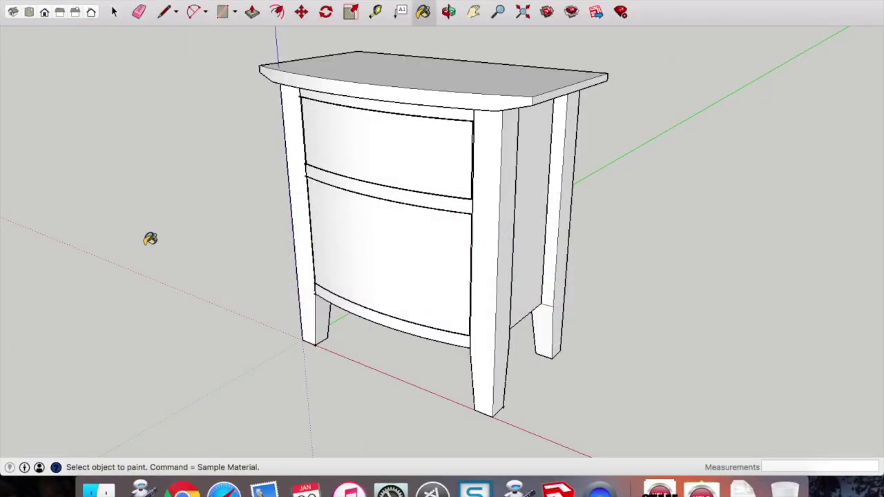
- Select the Paint Bucket and show the Colors In Model materials
click(426, 16)
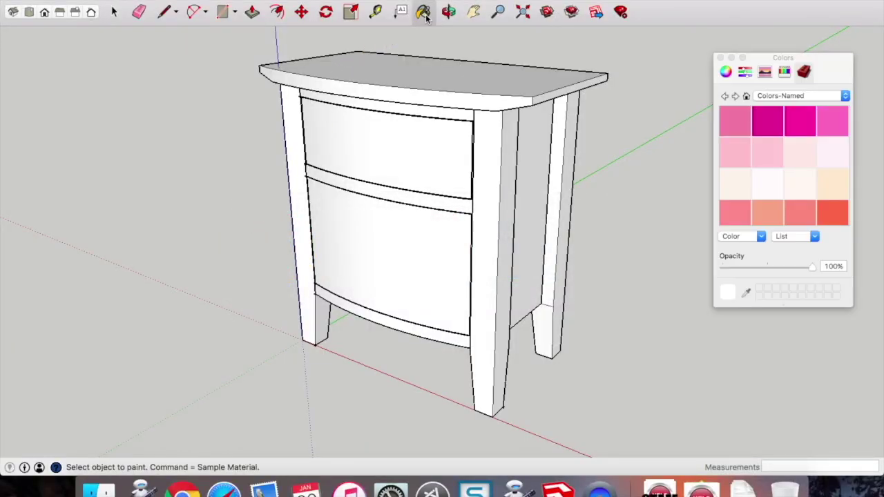
click(779, 97)
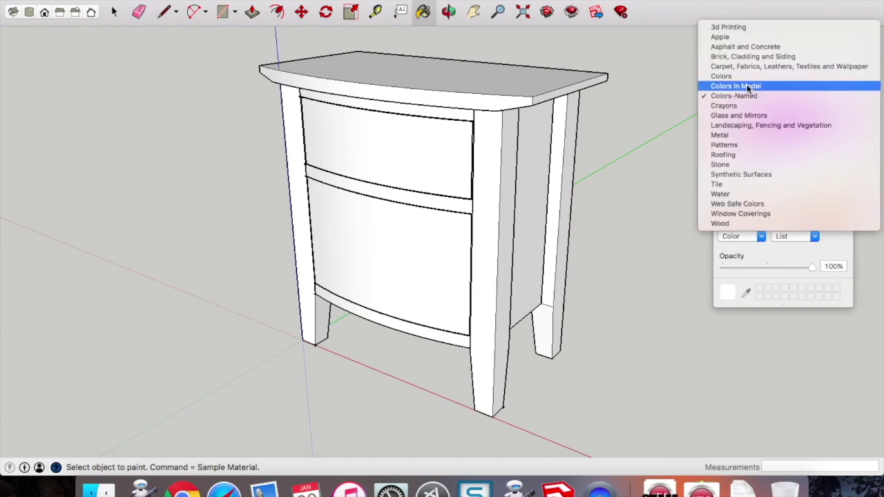
click(747, 85)
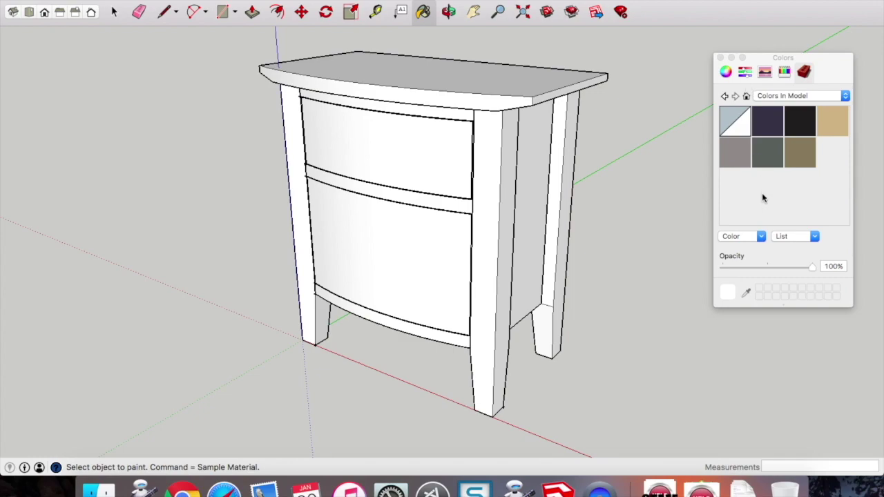
- Create a new texture from Meranti Horizontal.jpg on the Desktop, sorted by Date Added
click(761, 237)
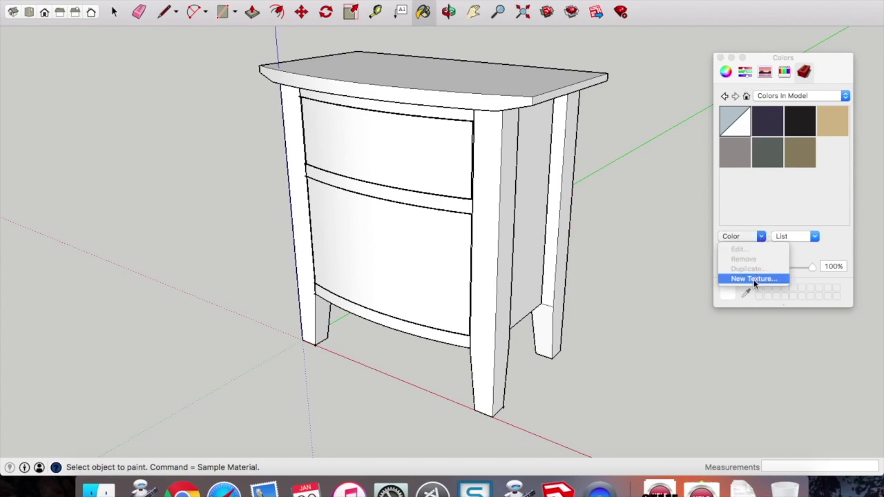
click(754, 279)
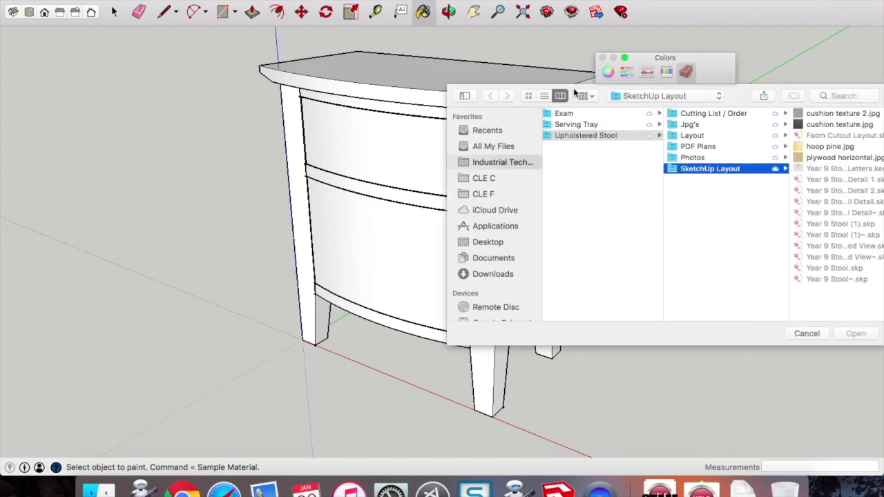
click(584, 95)
click(584, 96)
click(494, 246)
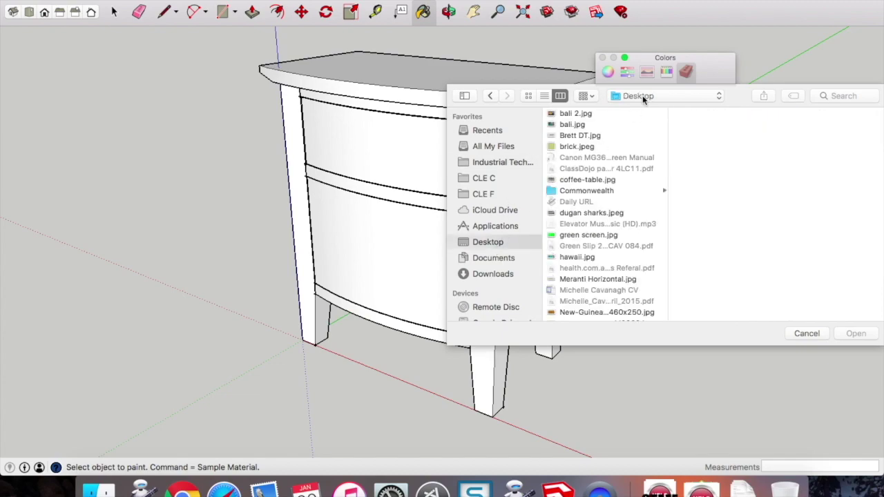
click(591, 96)
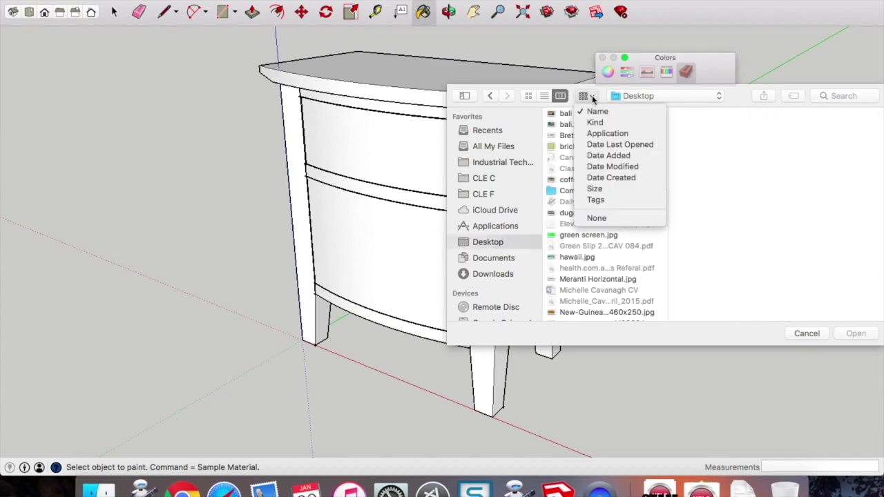
click(601, 154)
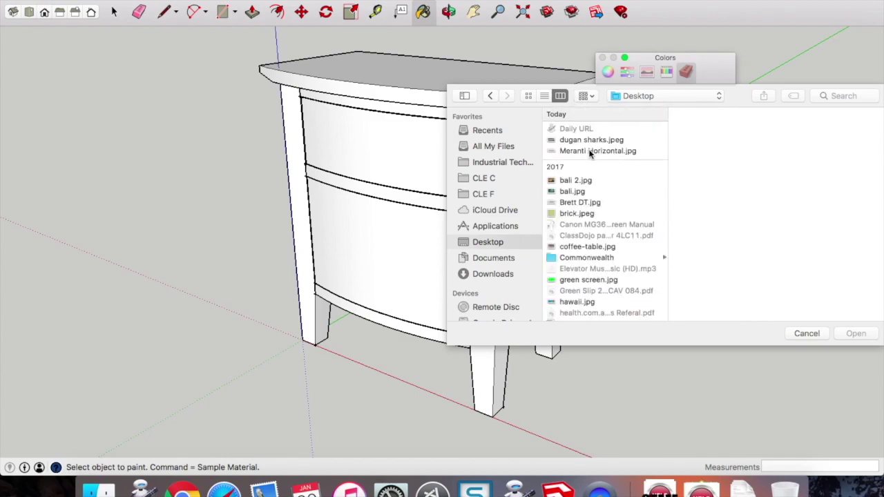
click(589, 151)
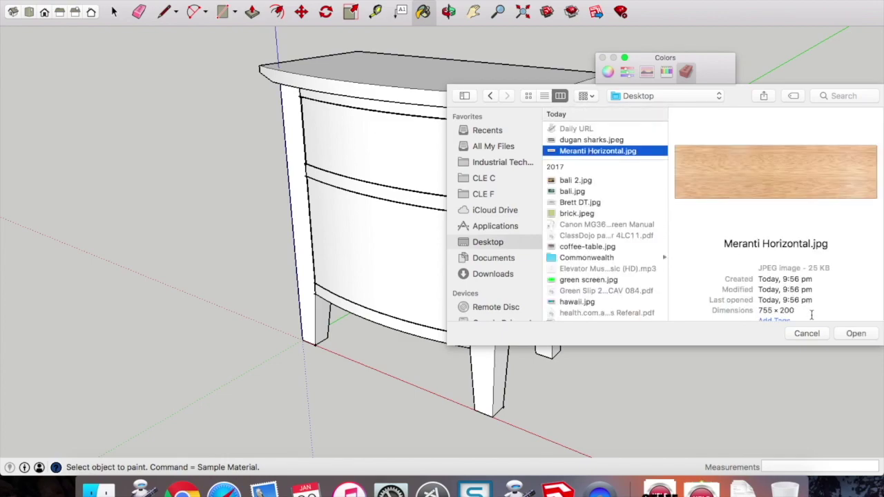
click(854, 334)
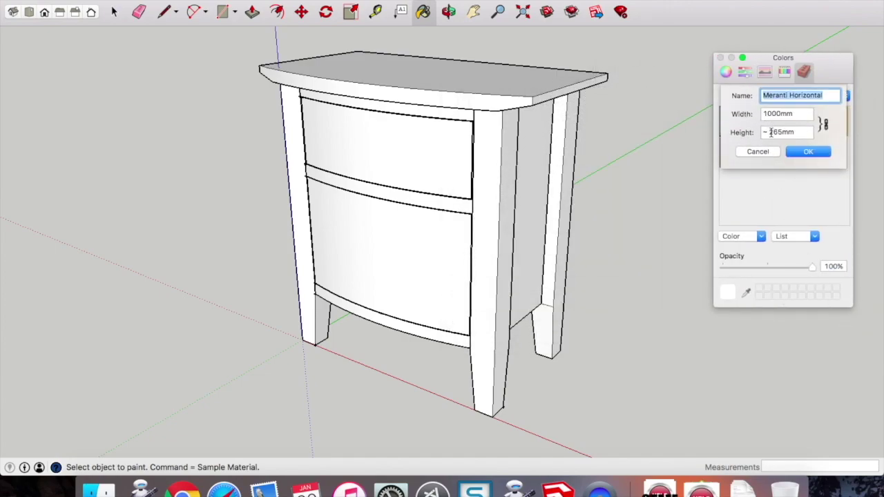
- Size the Meranti Horizontal texture to 140mm high by 528mm wide and add it to the model
drag(780, 132, 761, 132)
text(140)
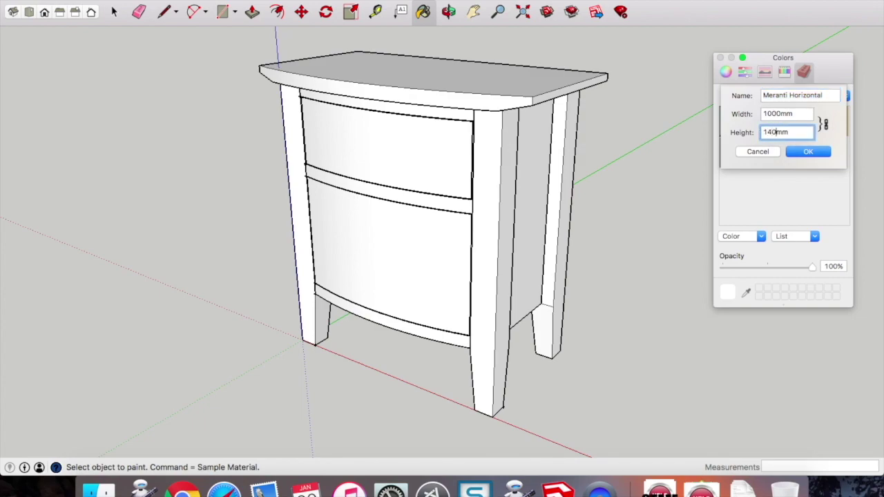
click(798, 113)
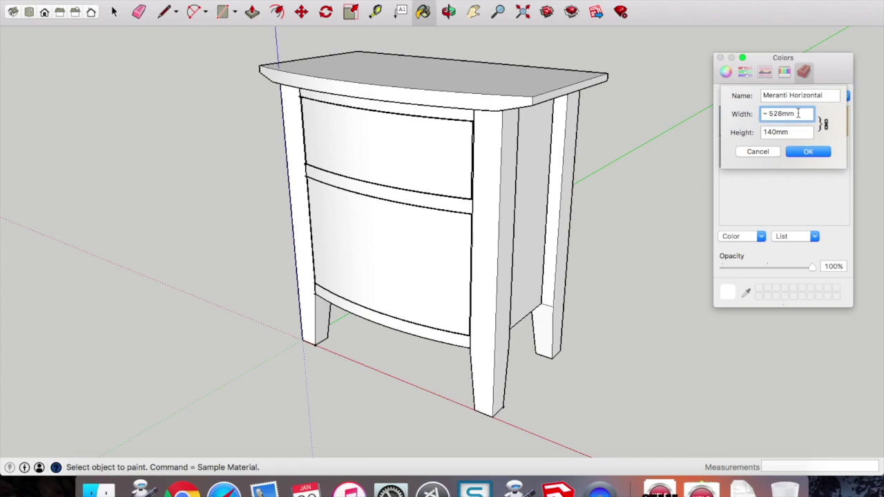
click(803, 153)
key(super+Tab)
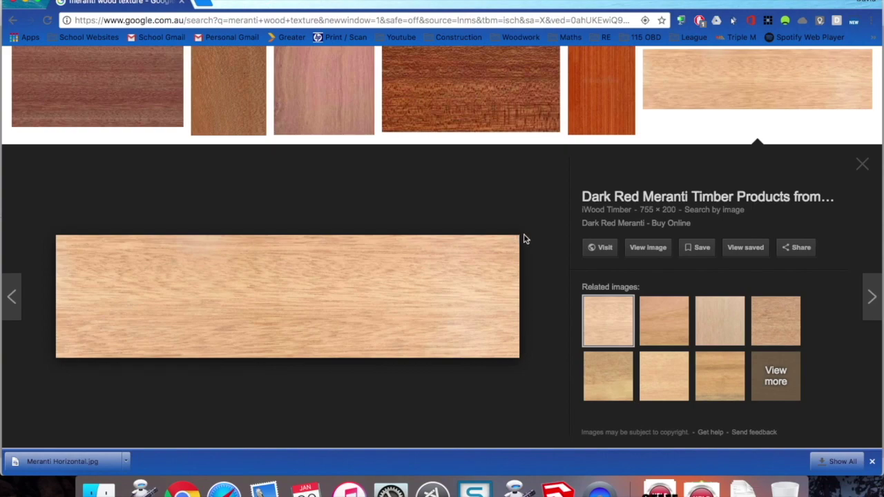
key(super+Tab)
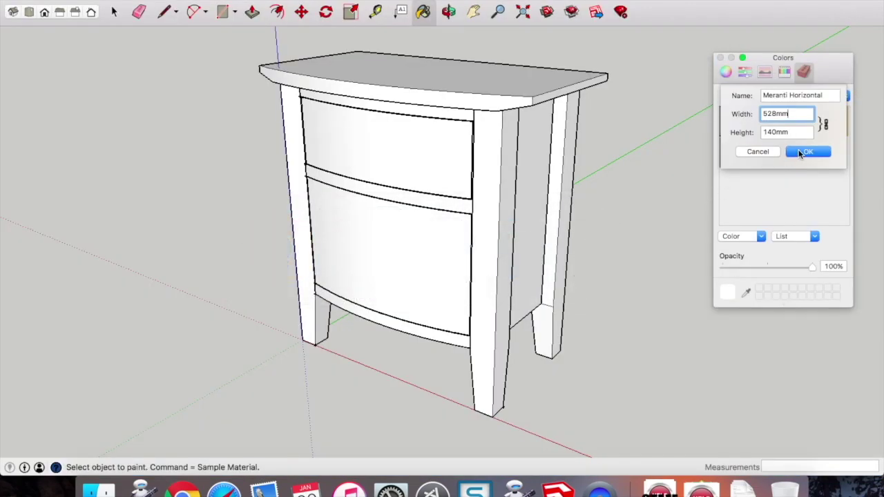
click(801, 152)
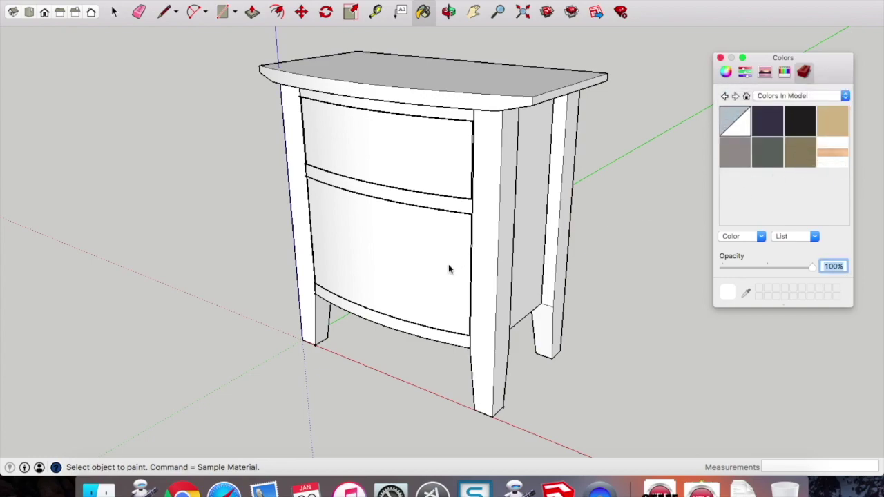
- Show the Desktop in Finder and preview Meranti Horizontal.jpg
click(99, 489)
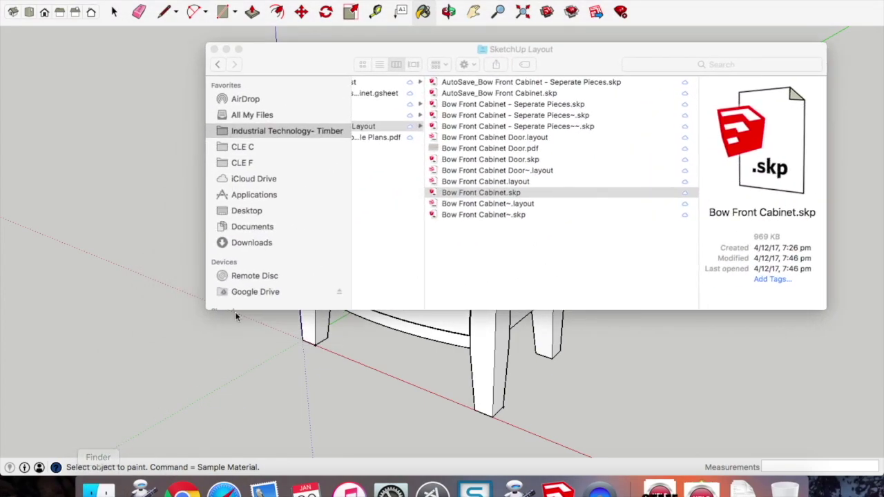
click(248, 211)
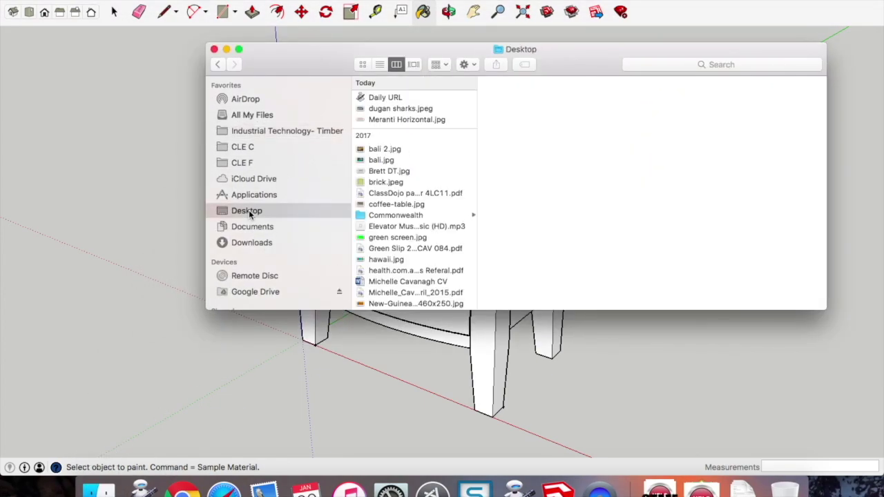
click(396, 120)
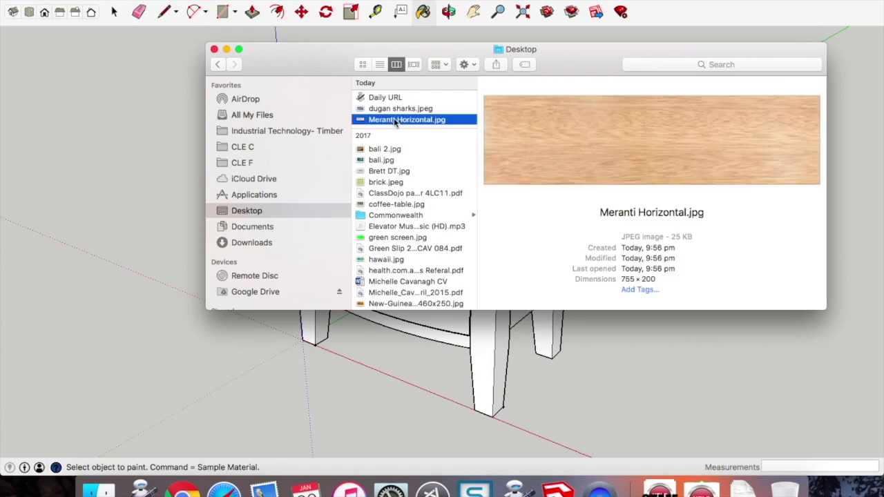
- Open Meranti Horizontal.jpg in Preview, duplicate it, and close the original
double_click(396, 120)
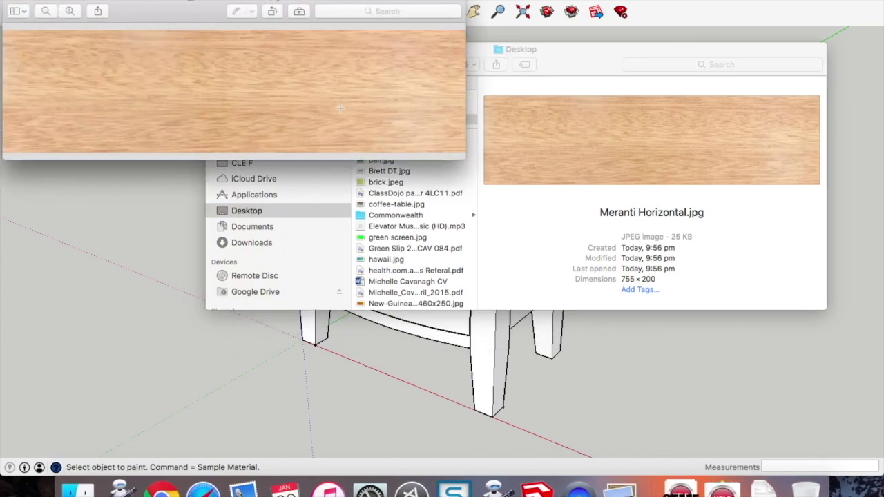
click(89, 0)
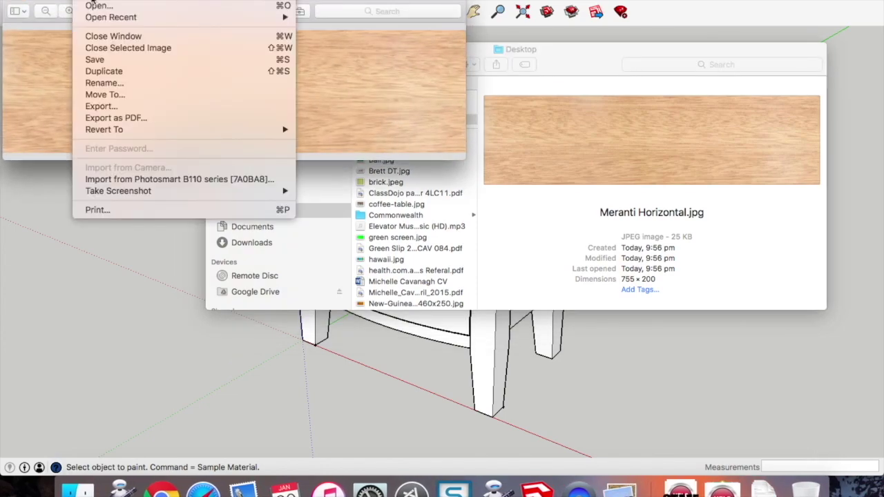
click(109, 73)
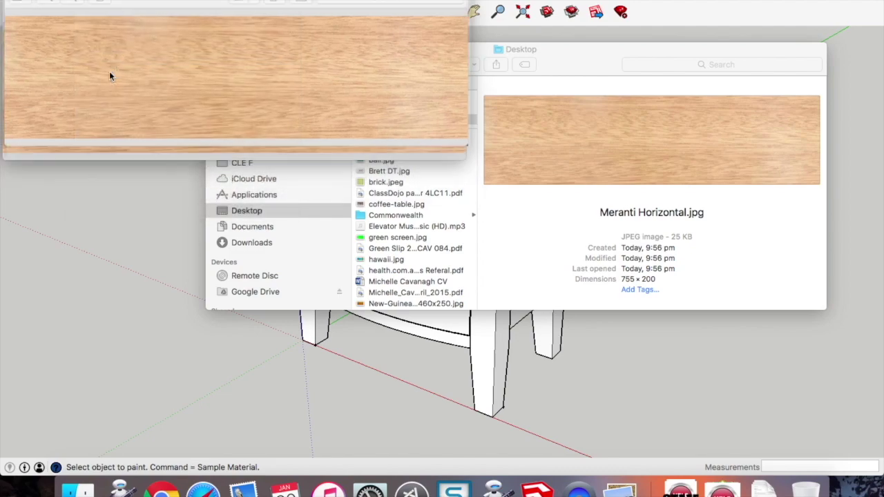
drag(158, 29, 180, 80)
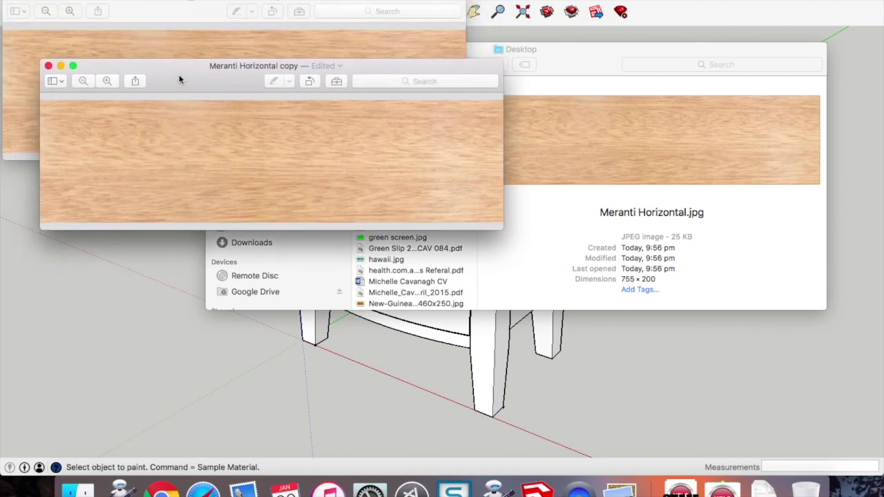
click(13, 2)
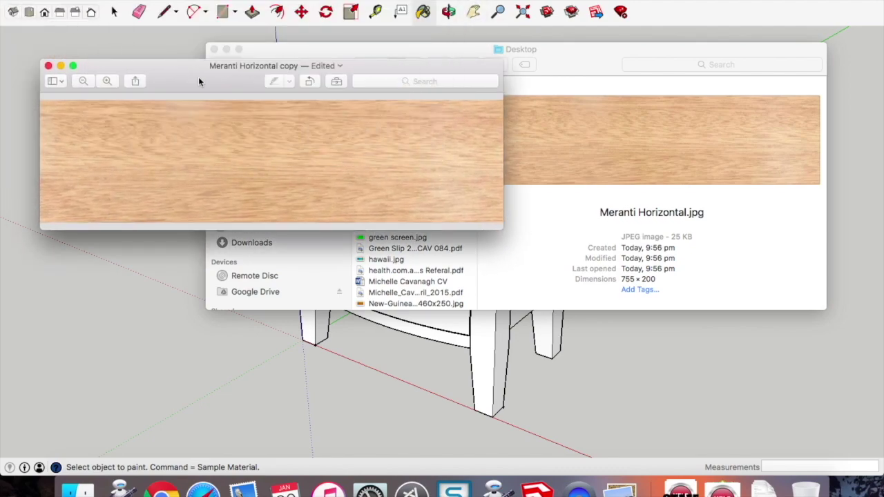
- Rotate the copy to vertical grain and save it to the Desktop as Meranti Vertical
click(310, 81)
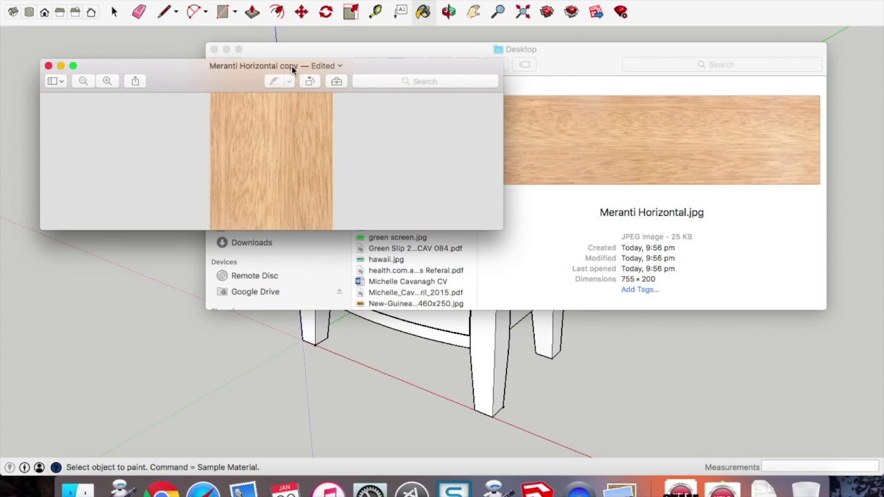
click(294, 67)
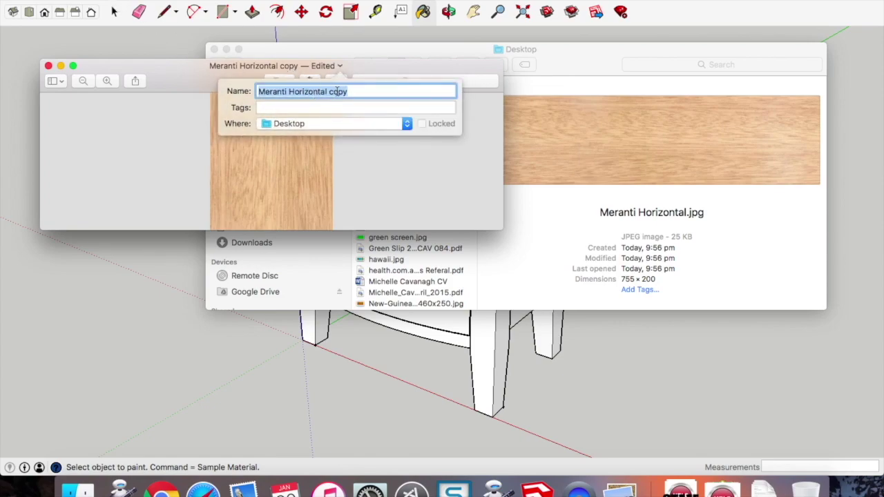
drag(353, 92, 290, 92)
text(Vertic)
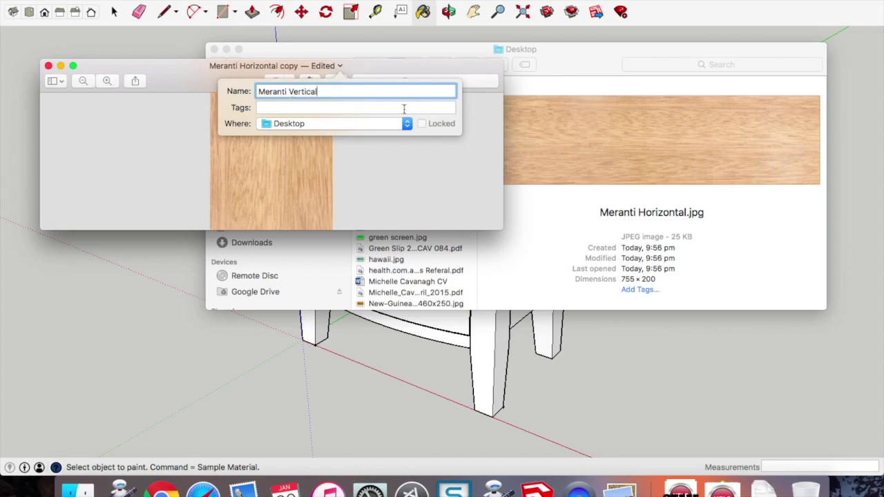
key(Return)
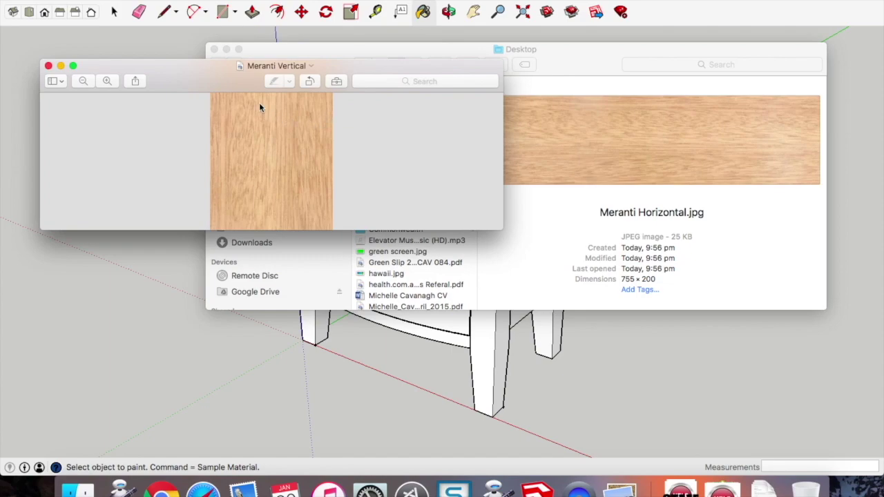
click(48, 66)
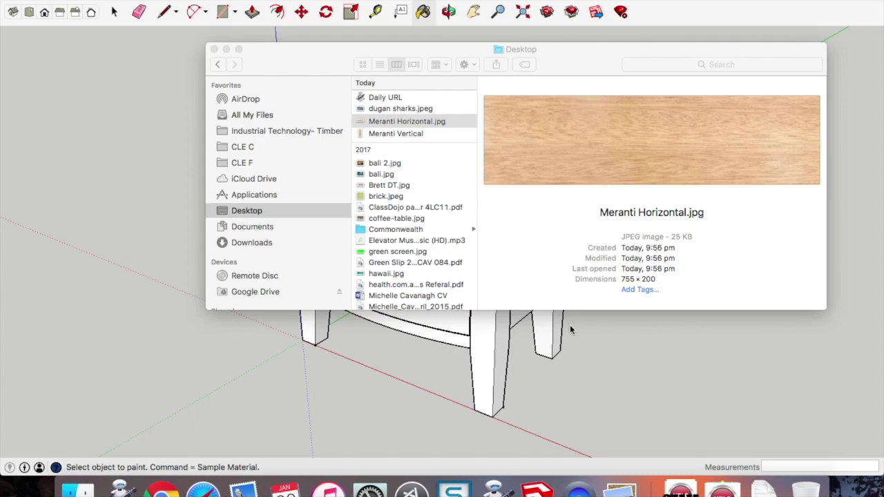
click(536, 489)
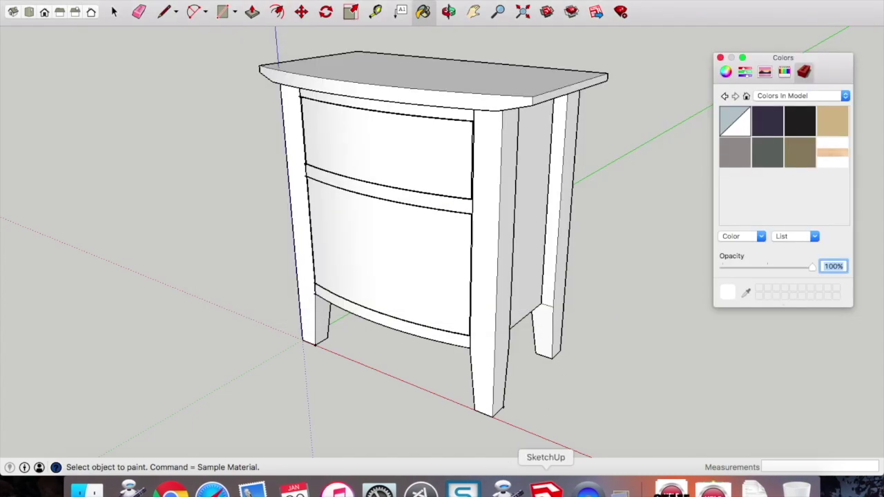
- Create a Meranti Vertical texture material sized 140mm wide by 528mm high
click(761, 237)
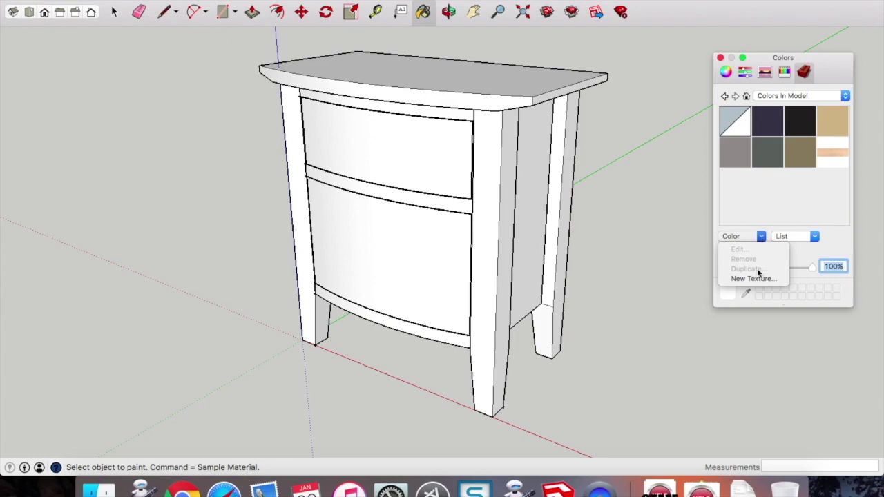
click(756, 278)
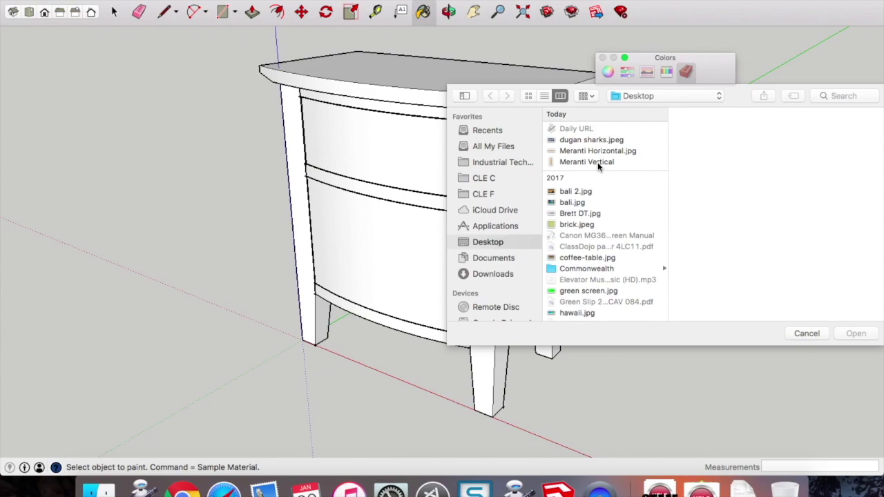
click(598, 163)
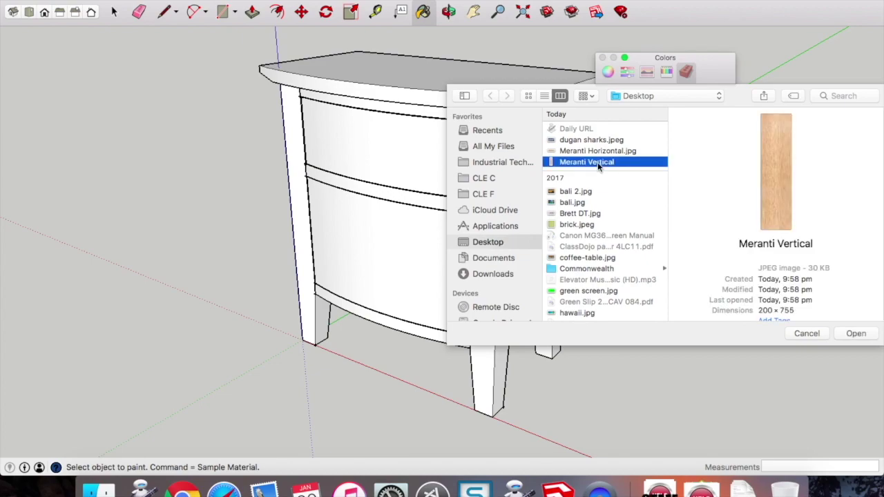
click(860, 334)
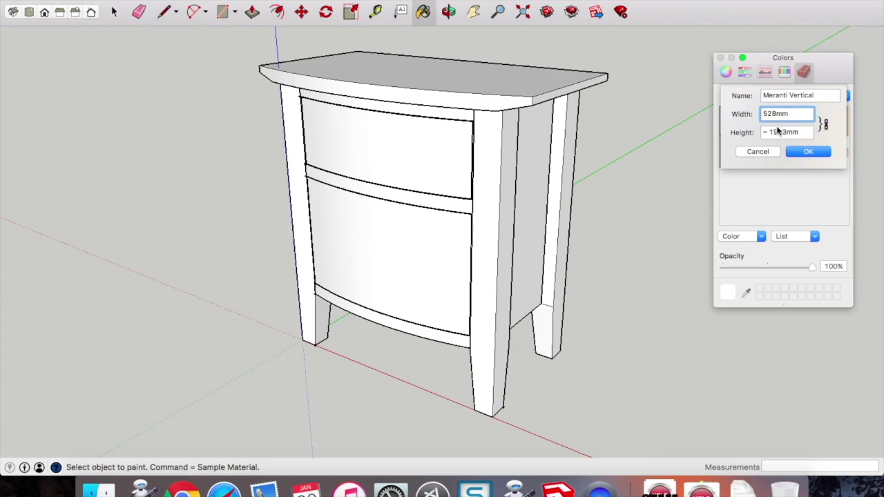
drag(776, 114, 753, 114)
text(140mm)
click(779, 132)
click(809, 152)
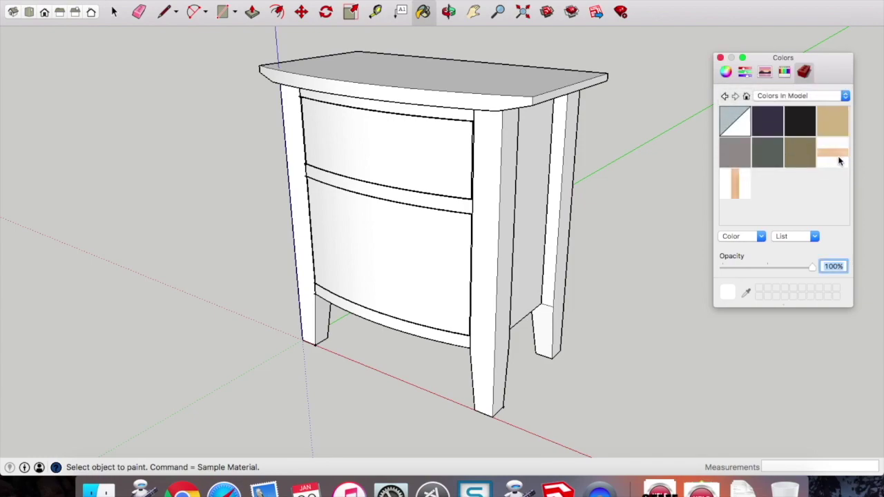
- Paint both drawer fronts, the rails, the bottom strip and the cabinet top with the meranti wood
click(840, 161)
click(430, 14)
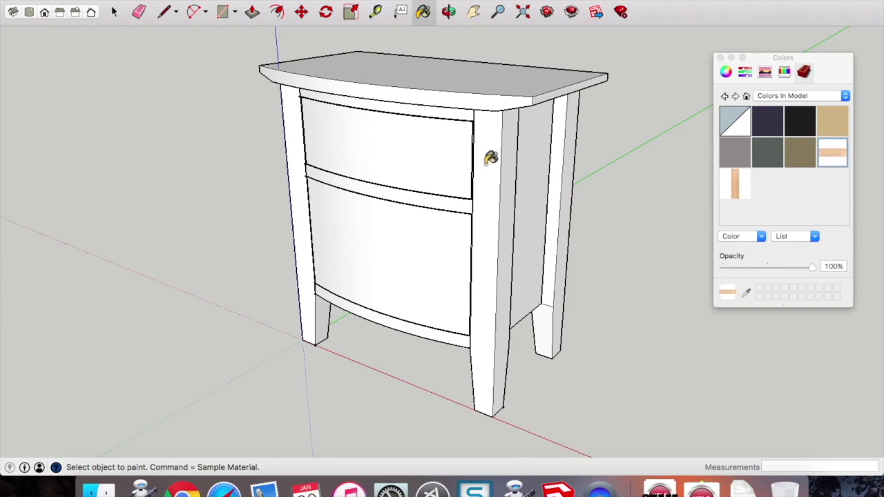
click(416, 145)
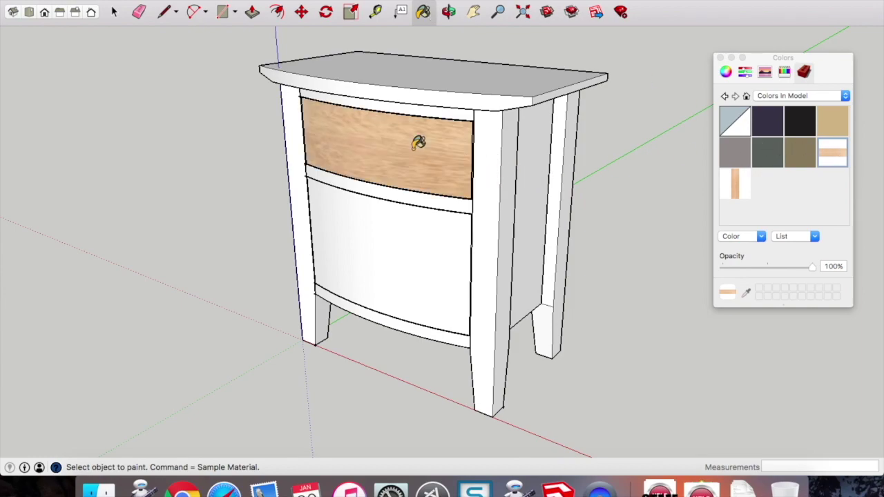
click(426, 197)
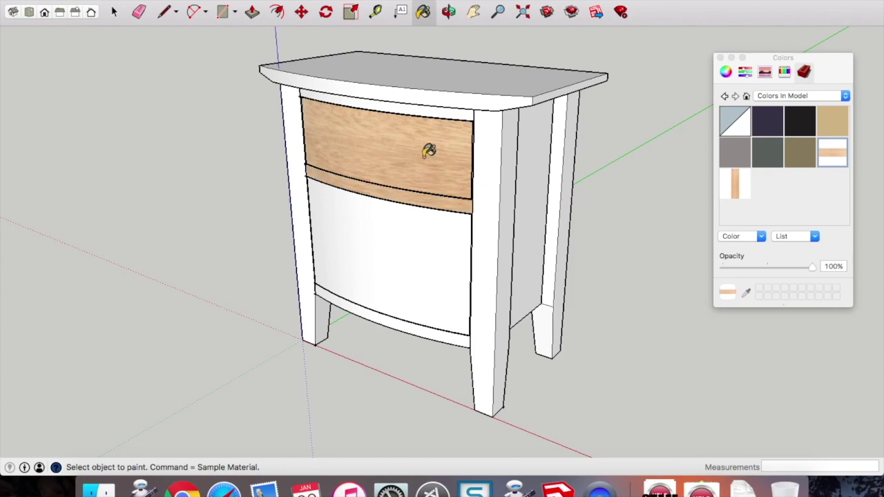
click(433, 107)
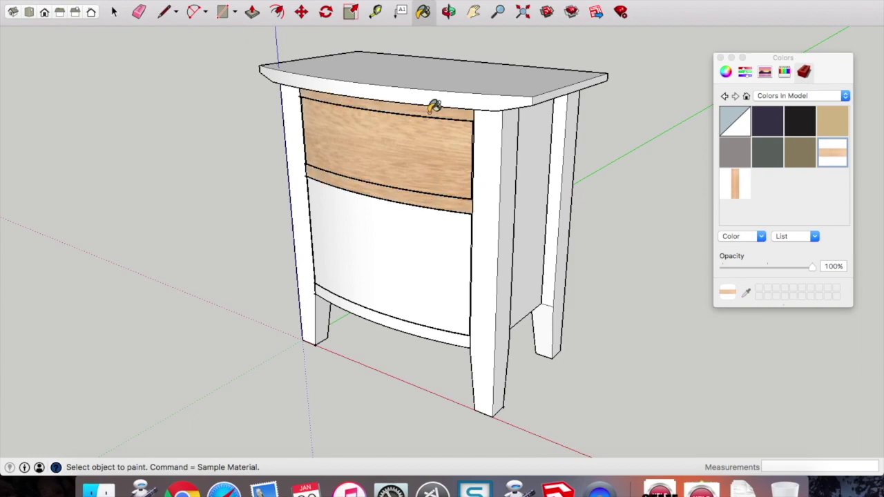
click(421, 236)
click(423, 325)
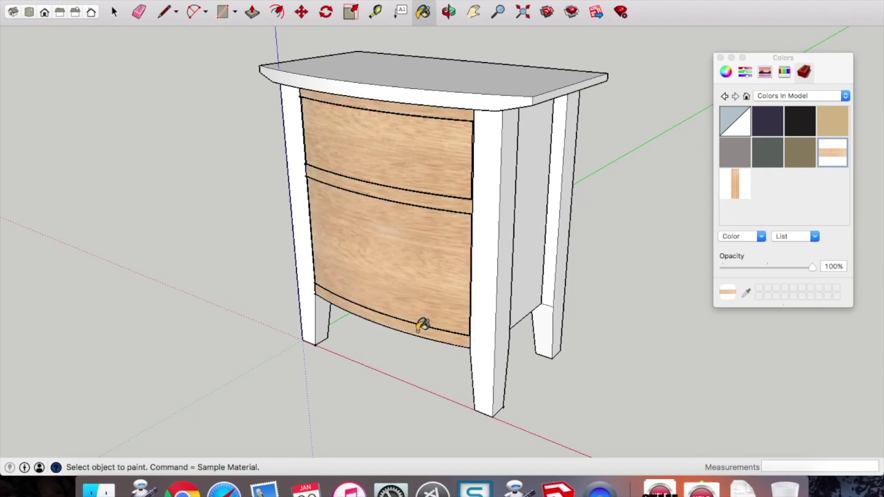
click(488, 96)
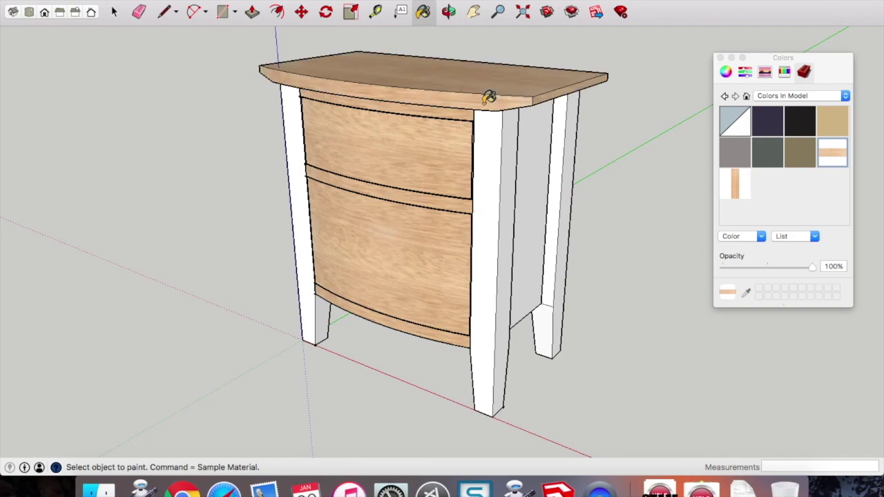
- Orbit and zoom around the cabinet to inspect the painted wood surfaces
click(448, 11)
drag(439, 346, 466, 269)
scroll(478, 150, up, 6)
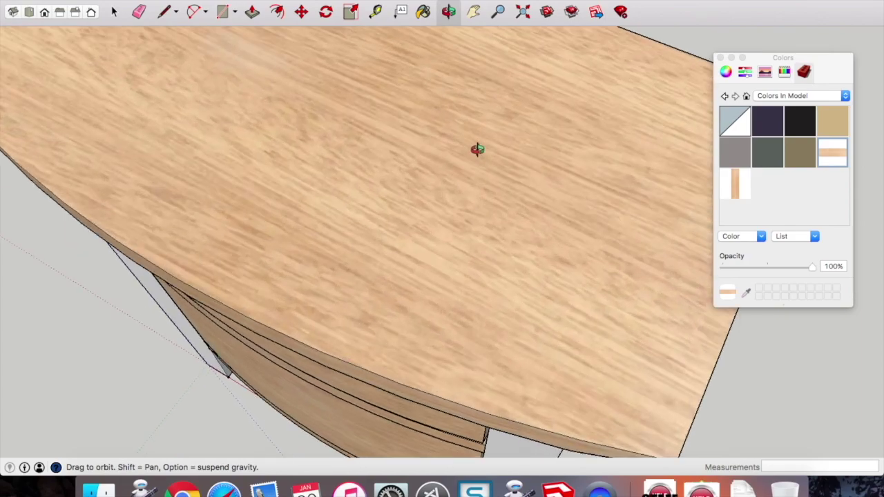
scroll(478, 150, down, 6)
drag(477, 150, 542, 211)
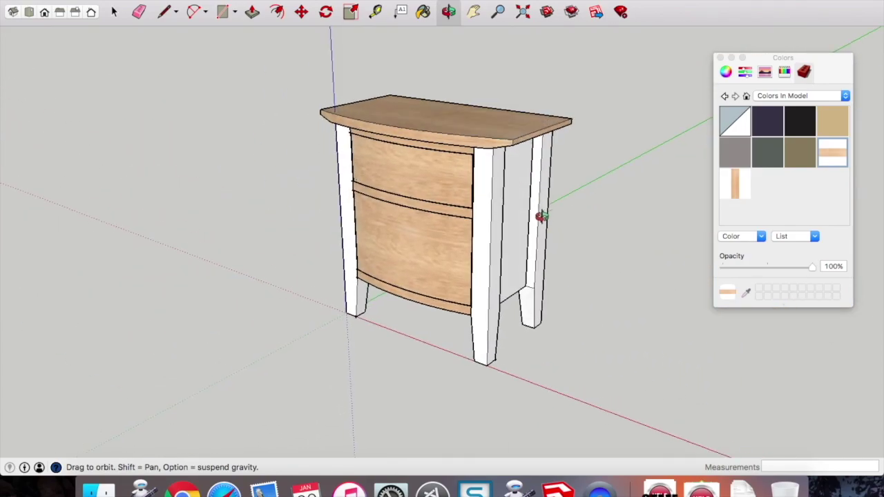
scroll(497, 184, up, 5)
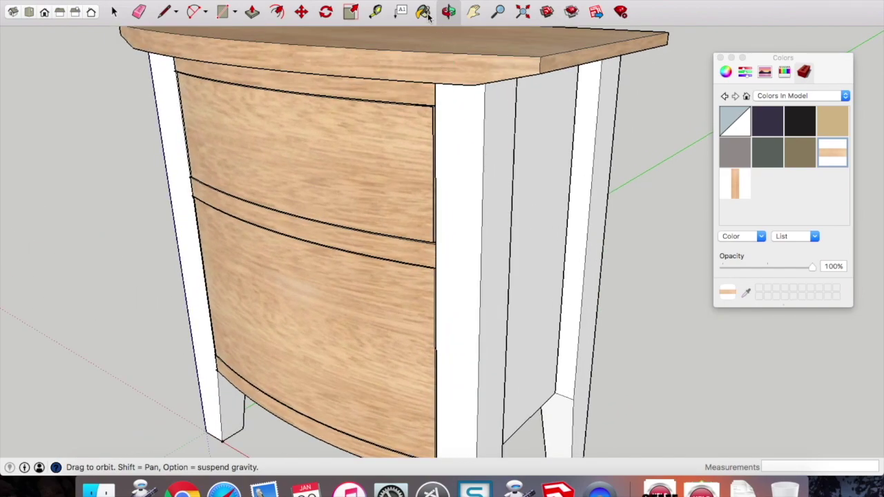
click(422, 12)
- Paint the white side panel and stiles with vertical-grain meranti wood
click(466, 134)
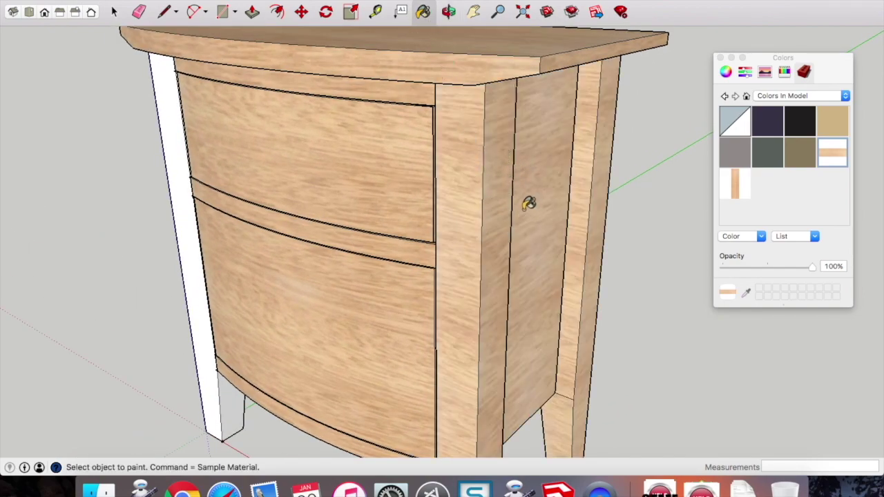
scroll(473, 178, down, 5)
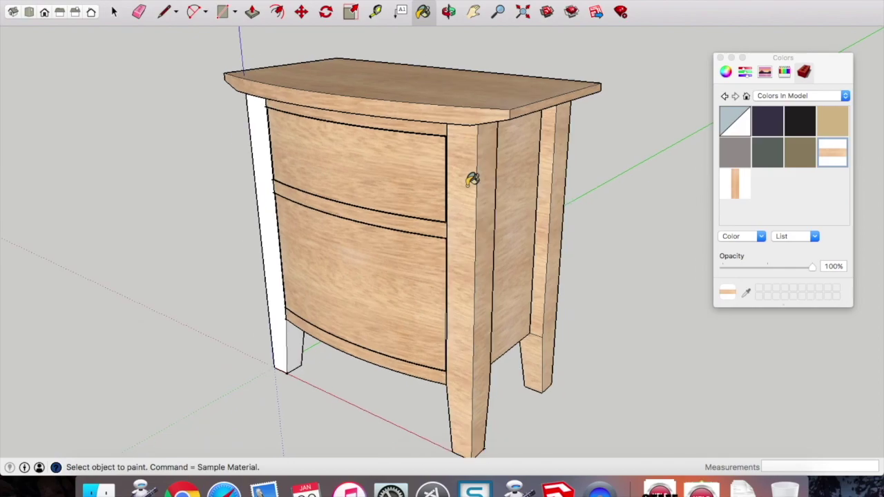
click(734, 184)
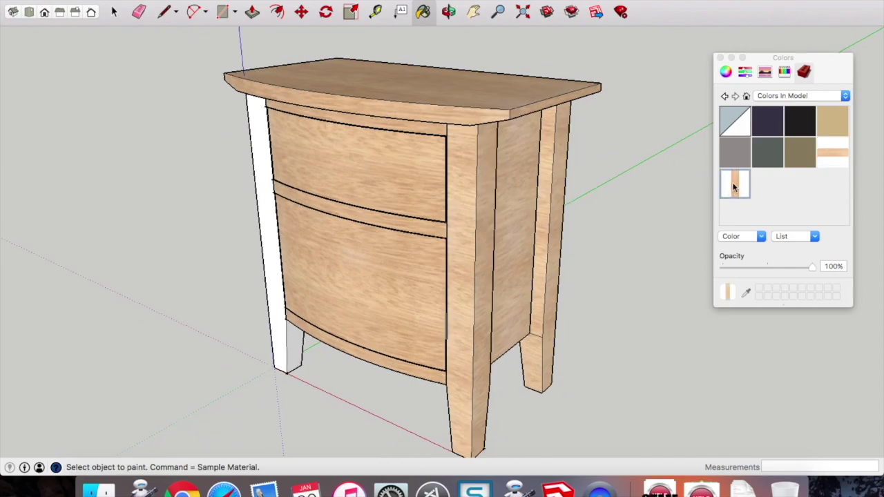
click(472, 206)
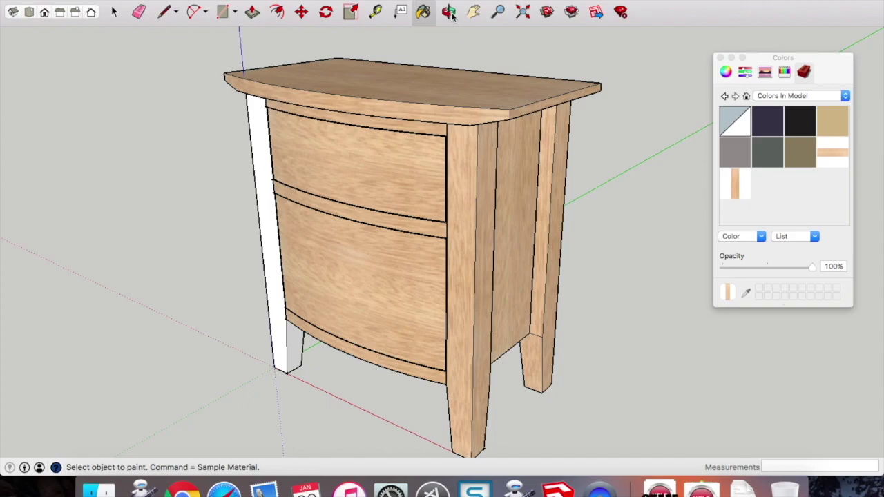
click(263, 121)
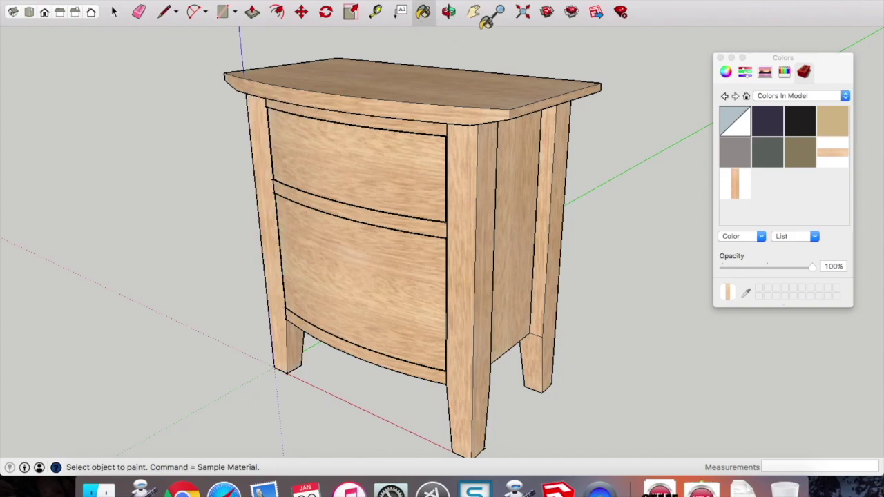
- From behind, paint the rear leg, the back panel in horizontal grain, and the top strip
click(449, 12)
drag(423, 377, 426, 179)
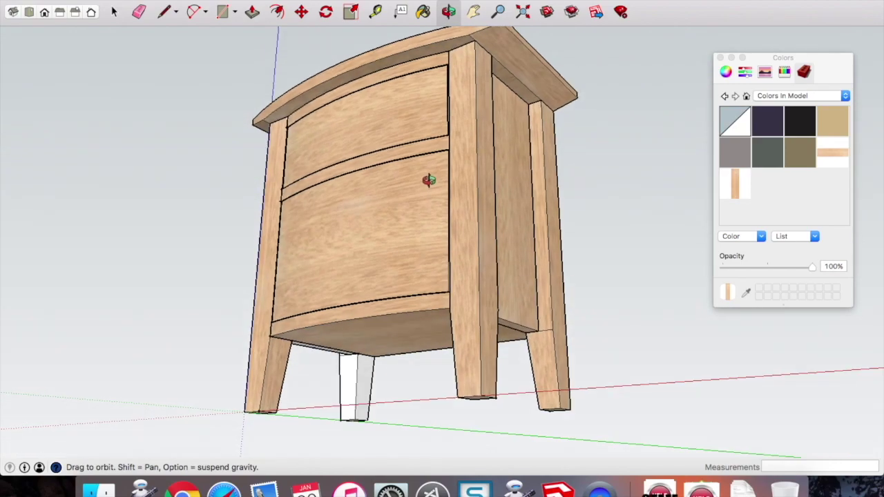
drag(360, 234, 587, 253)
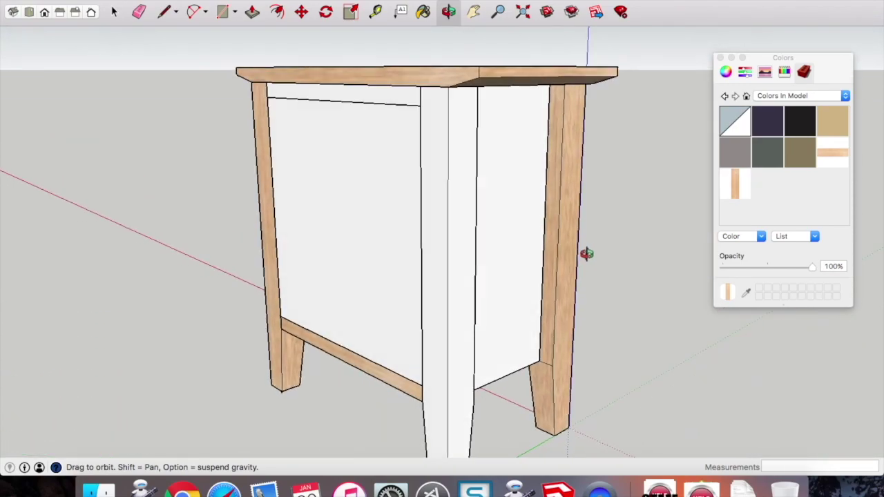
click(423, 11)
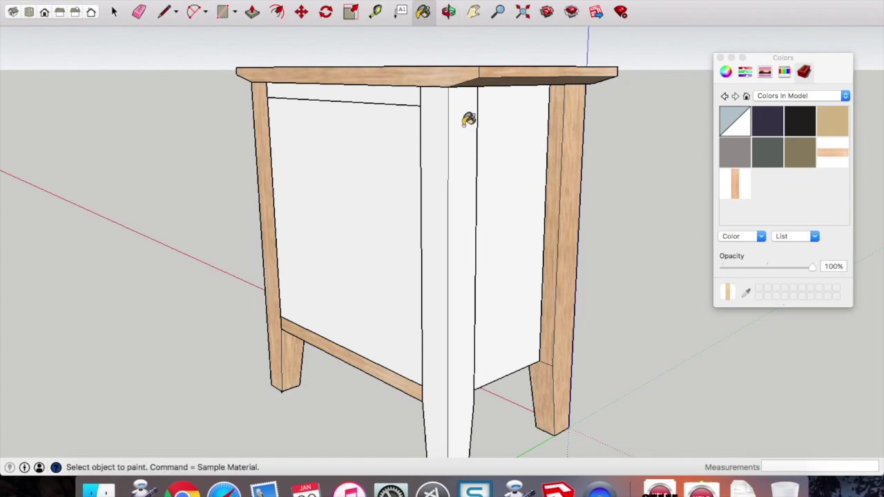
click(469, 119)
click(529, 142)
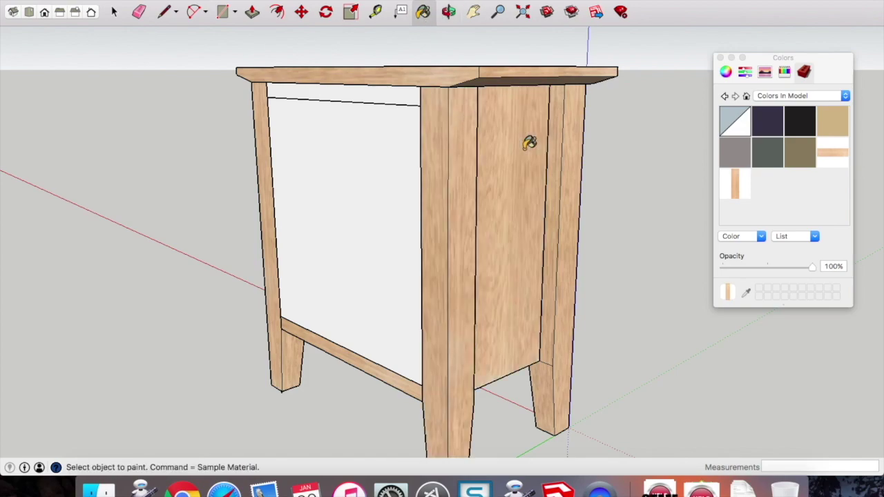
click(367, 174)
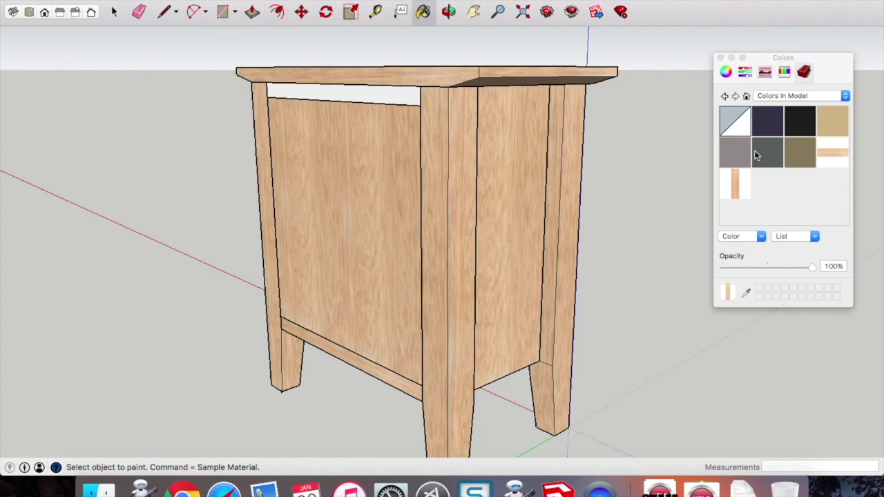
click(834, 154)
click(391, 193)
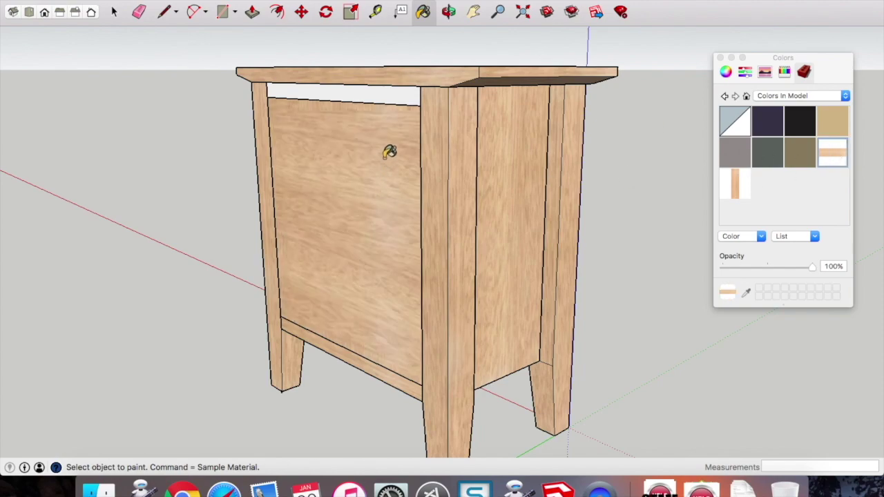
click(391, 89)
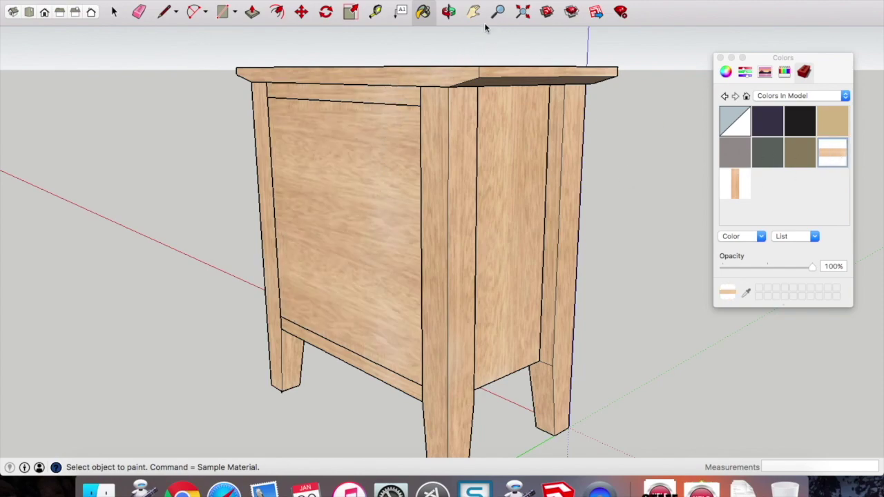
- Orbit back toward the front and look down on the fully textured cabinet
click(448, 12)
mouse_move(515, 193)
mouse_down()
mouse_move(531, 200)
mouse_move(486, 318)
mouse_move(445, 197)
mouse_move(555, 262)
mouse_move(353, 252)
mouse_move(528, 227)
mouse_move(354, 290)
mouse_move(421, 209)
mouse_move(389, 235)
mouse_move(466, 180)
mouse_move(411, 231)
mouse_move(403, 258)
mouse_move(425, 230)
mouse_move(407, 211)
mouse_move(412, 174)
mouse_up()
scroll(413, 174, up, 5)
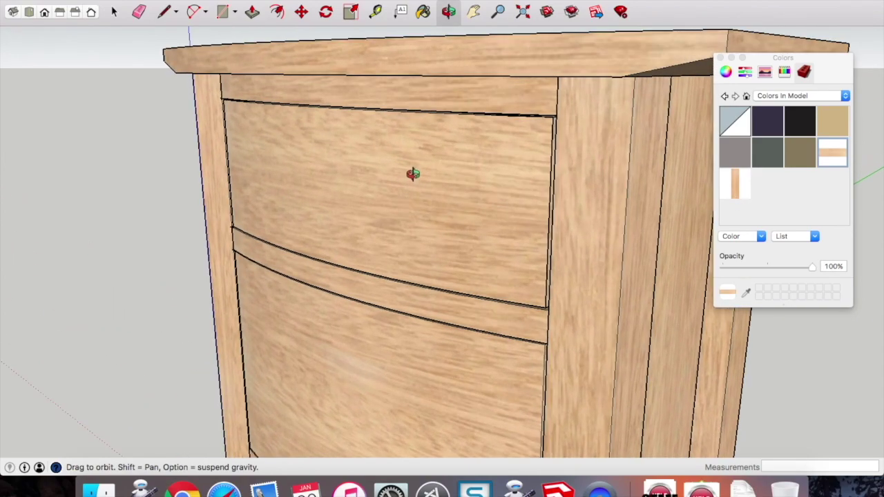
scroll(413, 174, down, 6)
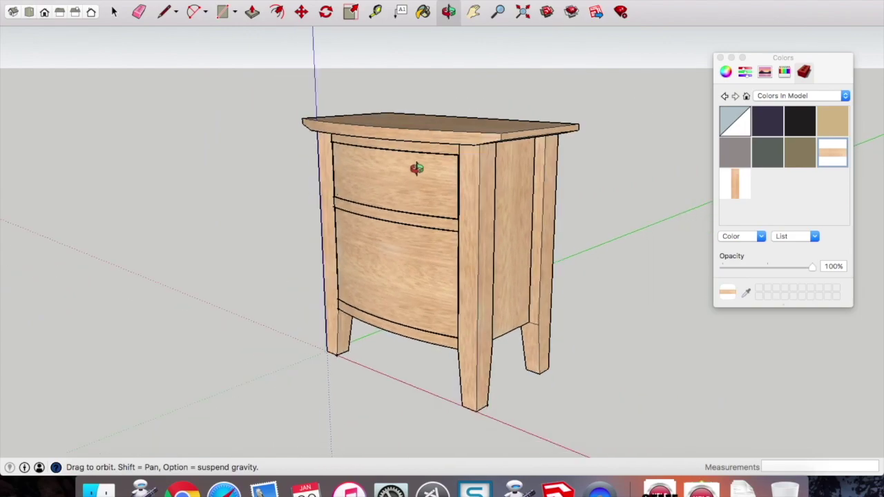
drag(419, 148, 426, 142)
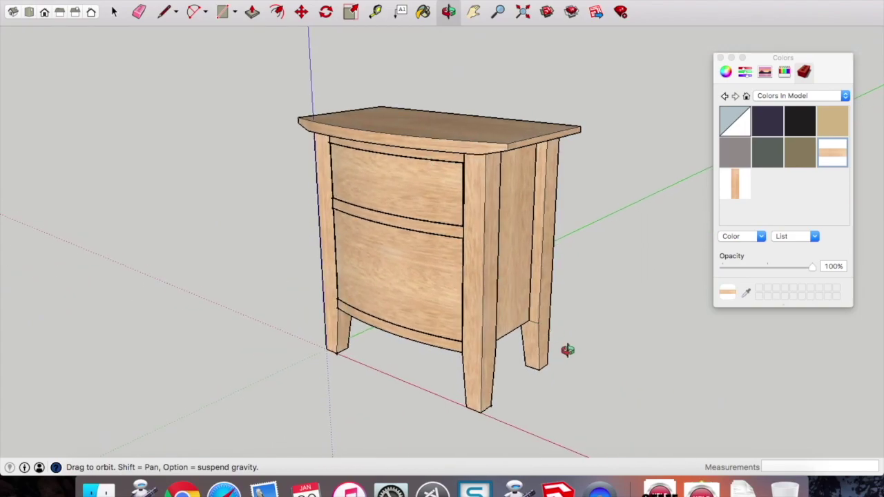
scroll(567, 351, up, 1)
scroll(567, 350, up, 1)
drag(527, 306, 720, 60)
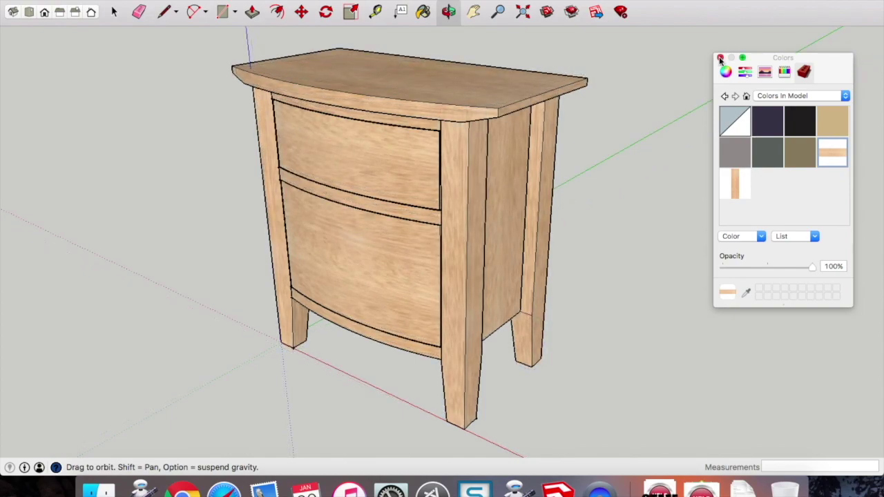
- Close the Colors panel and show the Twilight Render V2 toolbar
click(721, 60)
click(283, 0)
mouse_move(149, 0)
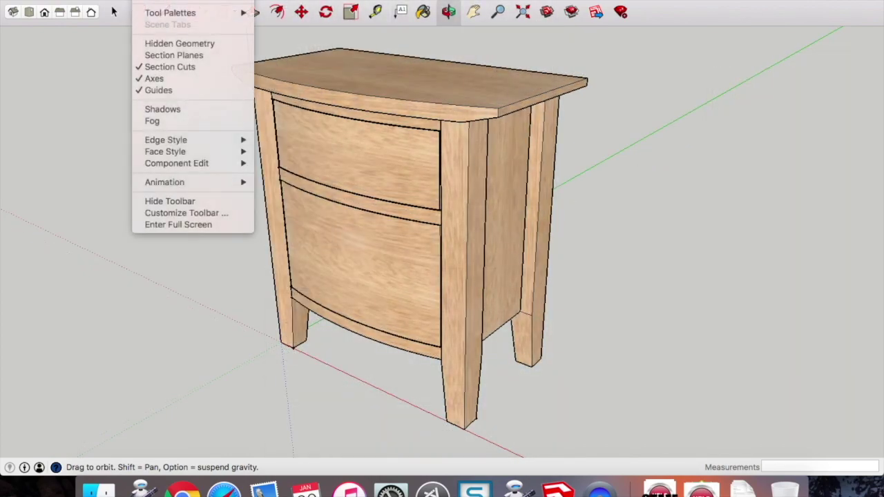
mouse_move(155, 15)
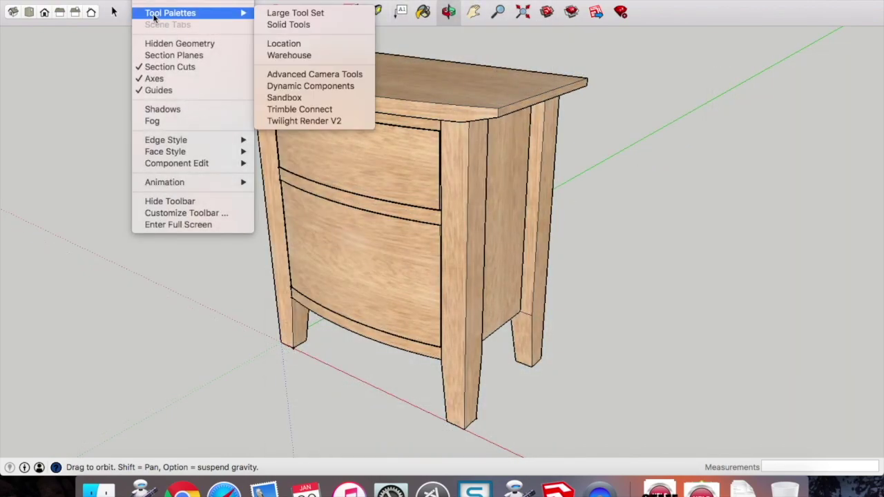
click(316, 121)
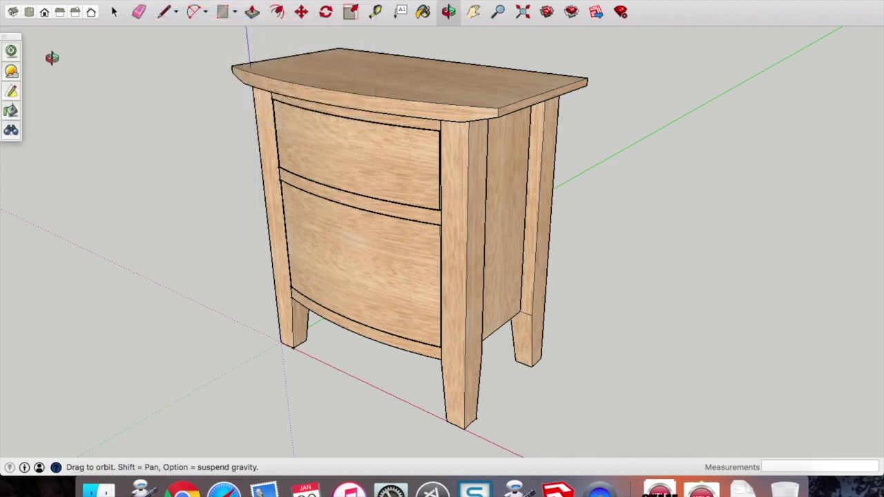
drag(15, 41, 37, 40)
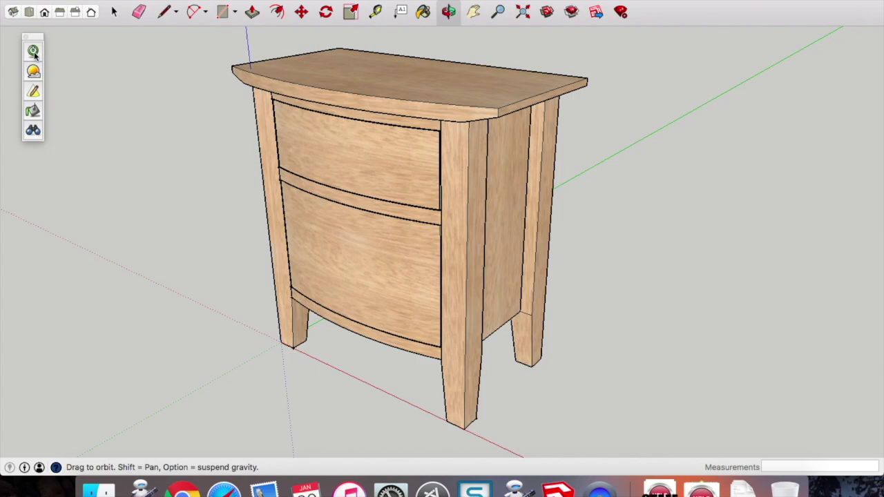
- Apply the Wood Flat render template to Meranti Horizontal
click(33, 112)
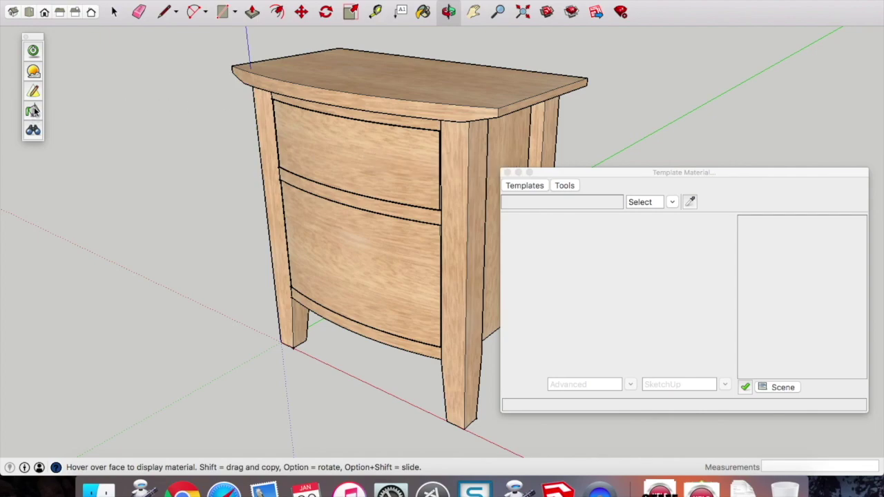
click(377, 149)
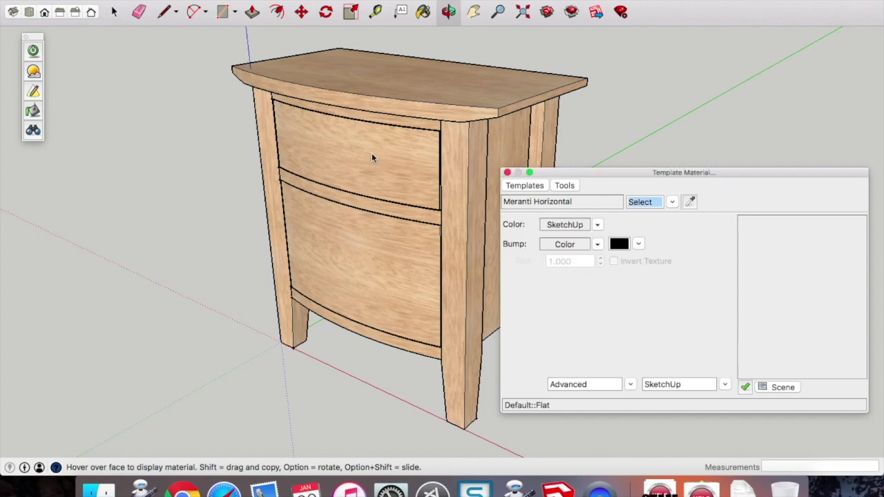
click(537, 186)
mouse_move(537, 202)
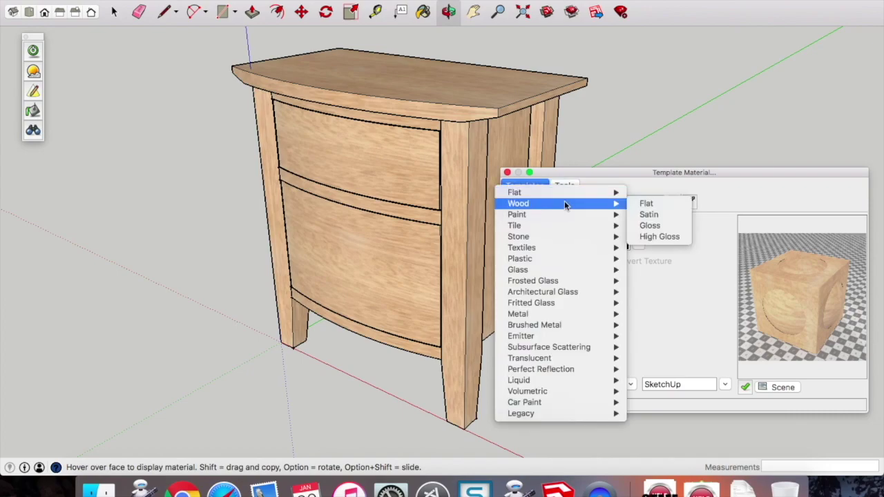
click(645, 204)
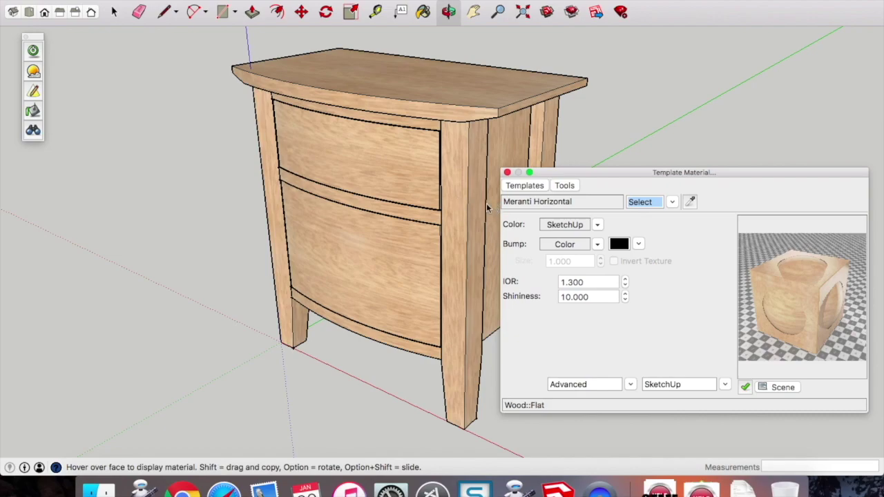
- Apply the Wood Flat template to Meranti Vertical and close the template editor
mouse_move(454, 193)
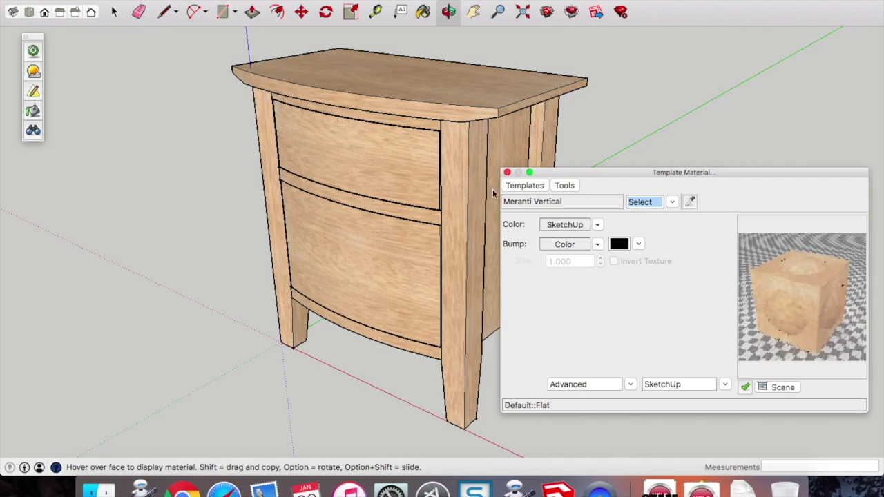
click(526, 187)
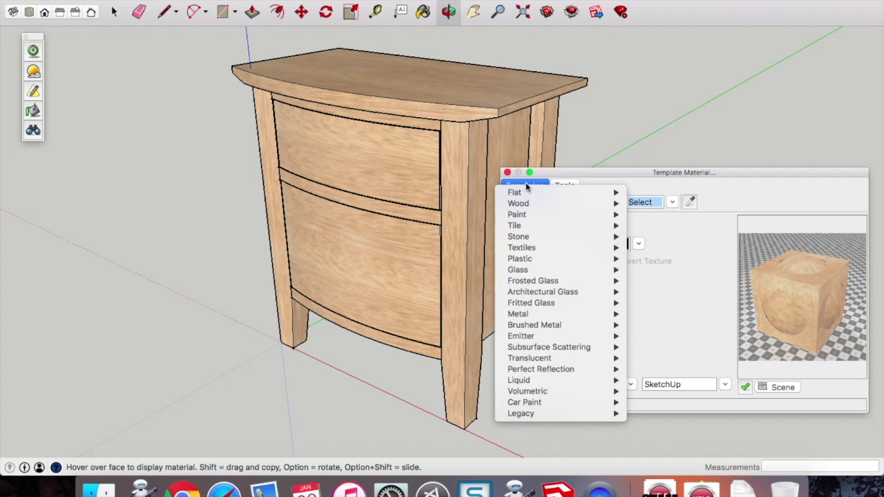
mouse_move(531, 201)
click(642, 203)
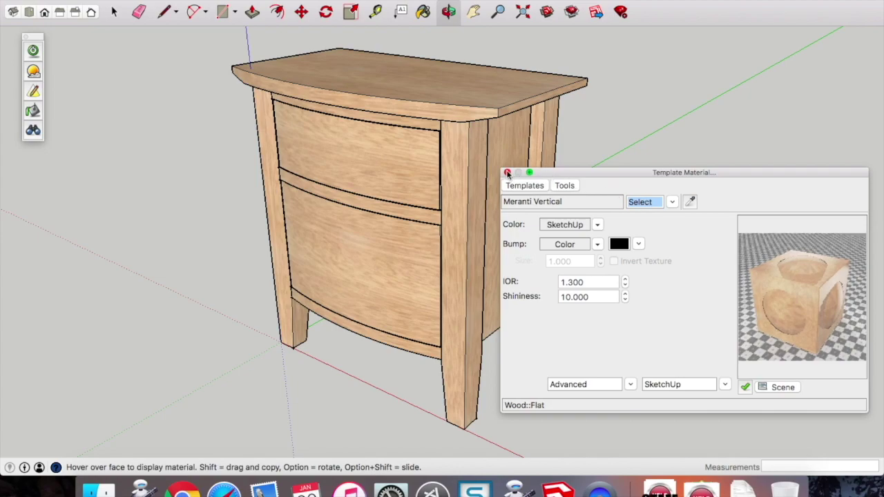
click(508, 173)
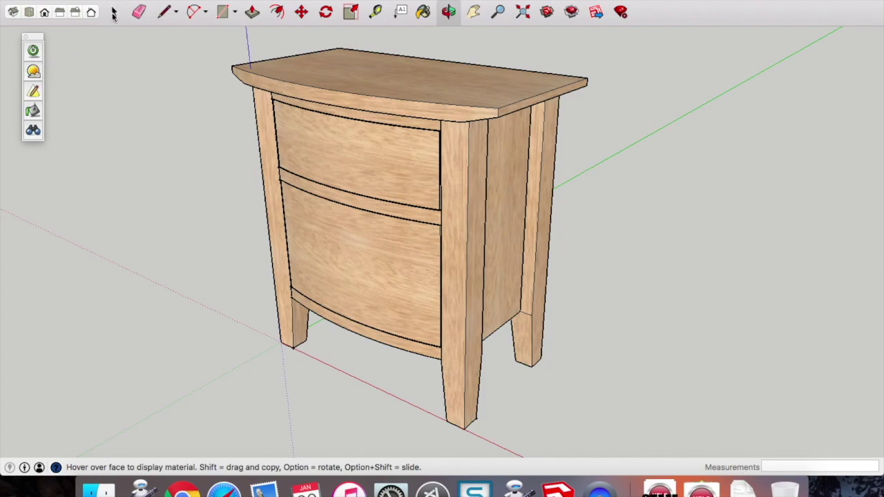
- Select the entire cabinet and open the Twilight Render window
click(114, 14)
drag(208, 33, 609, 451)
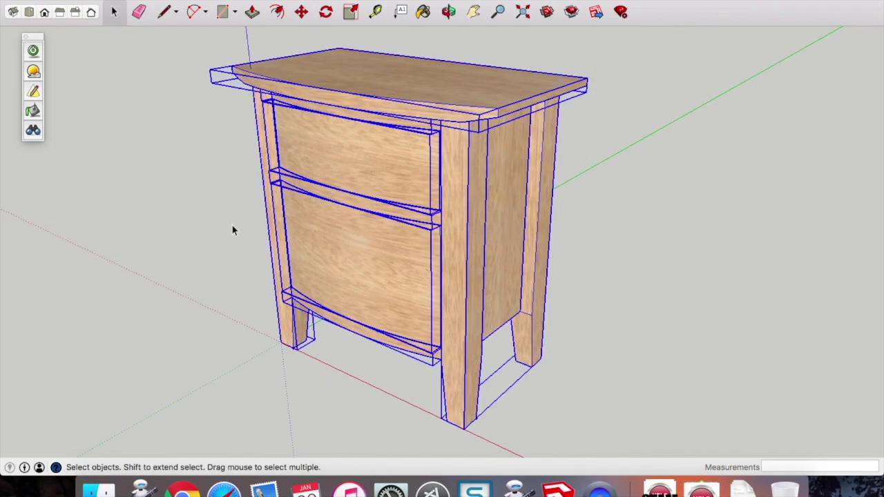
click(33, 52)
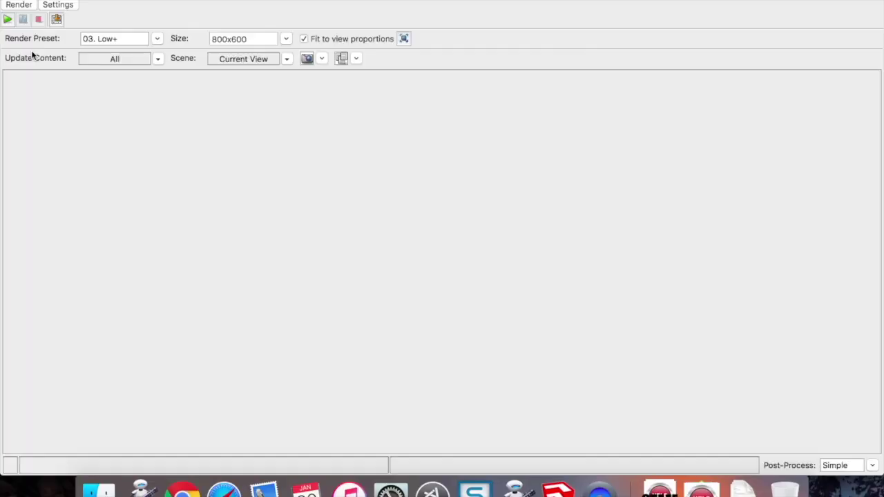
click(157, 40)
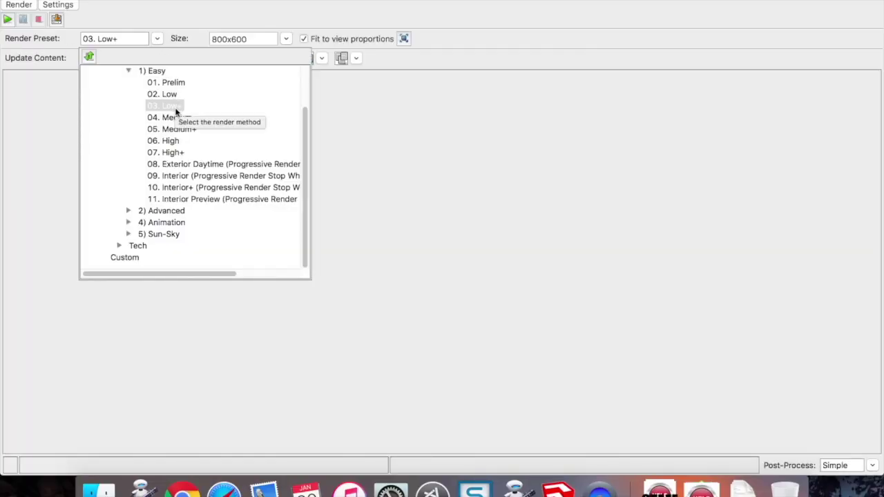
- Choose preset 04. Medium and set the output width to 2400 for a 2400x1800 image
click(170, 119)
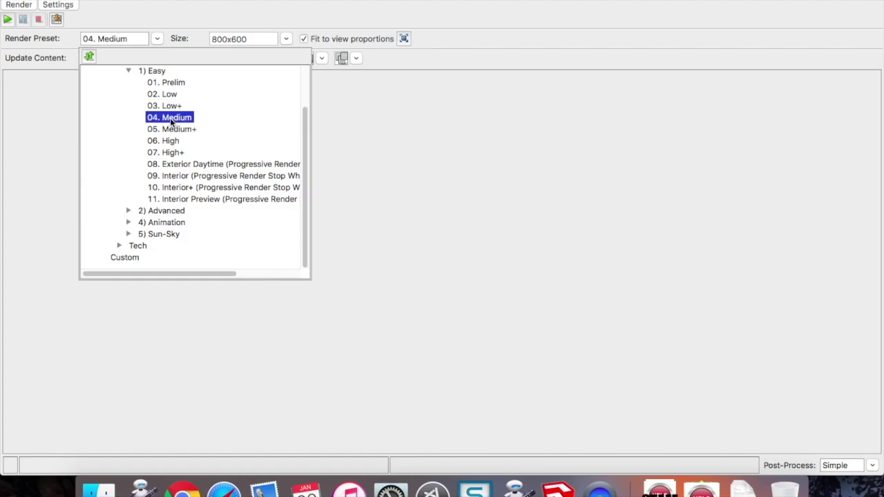
click(285, 40)
double_click(235, 58)
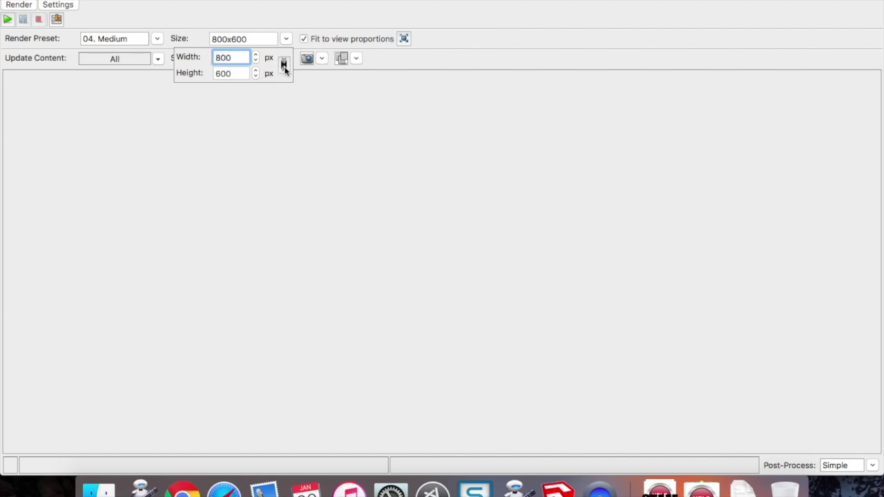
double_click(236, 57)
text(2400)
key(Return)
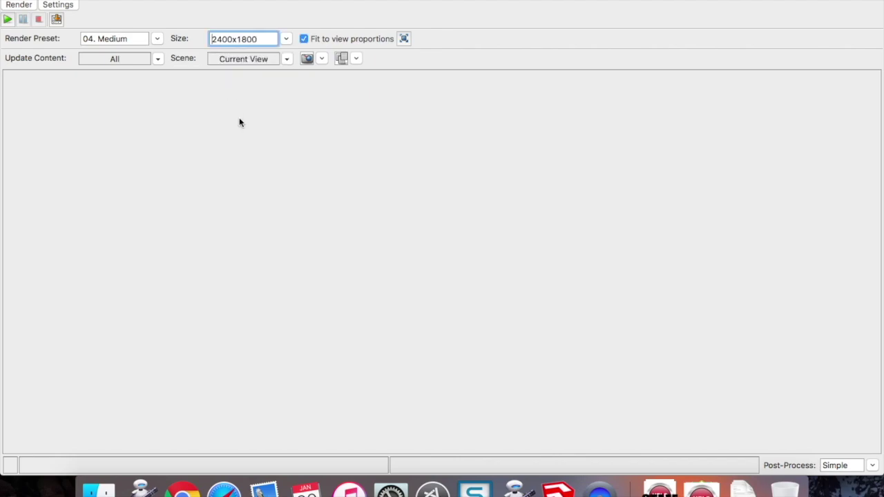
click(8, 21)
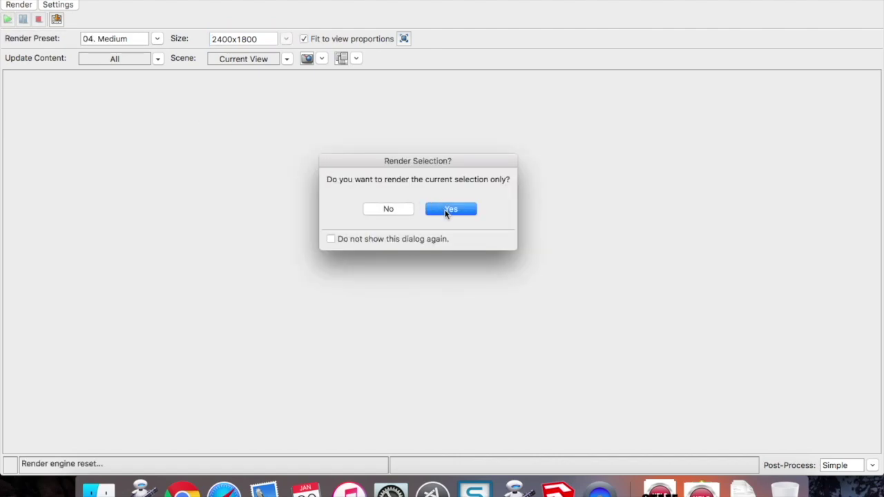
- Render only the selected cabinet and wait for the 2400x1800 render to finish in 00:02:39
click(446, 214)
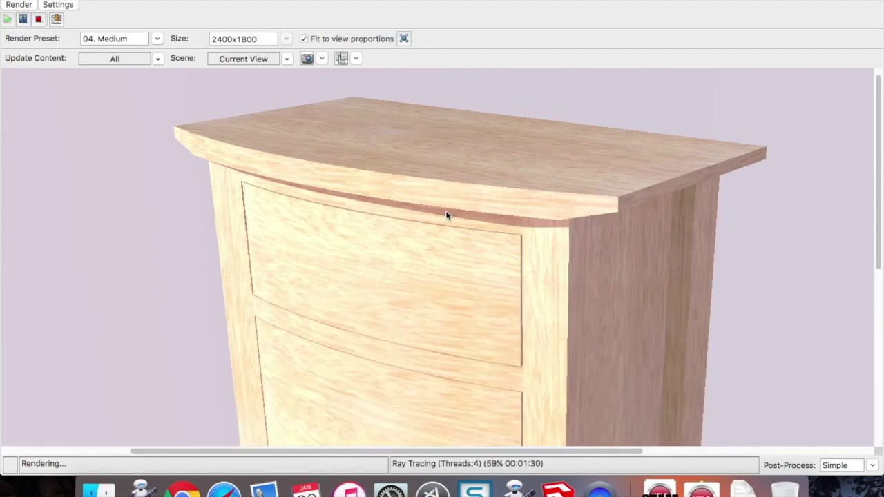
scroll(446, 216, down, 5)
scroll(446, 217, up, 3)
scroll(447, 216, up, 2)
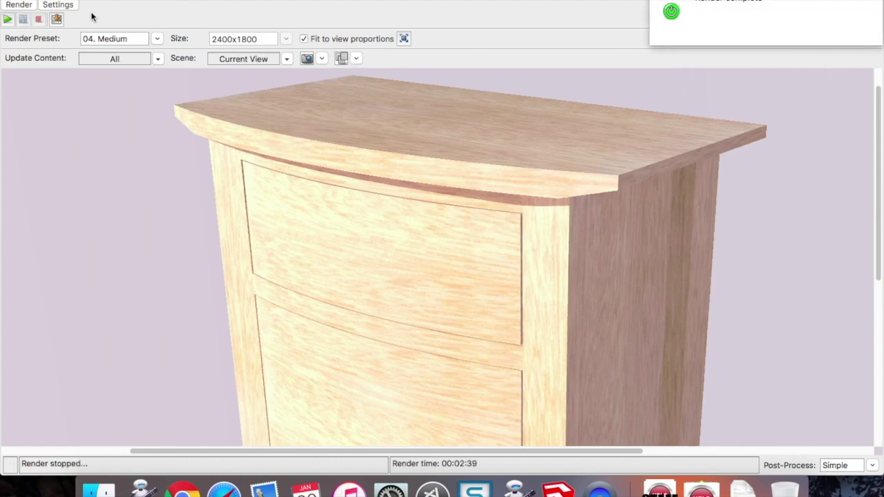
- Save a copy of the render to the Desktop as Bow Front Cabinet.jpg
click(56, 20)
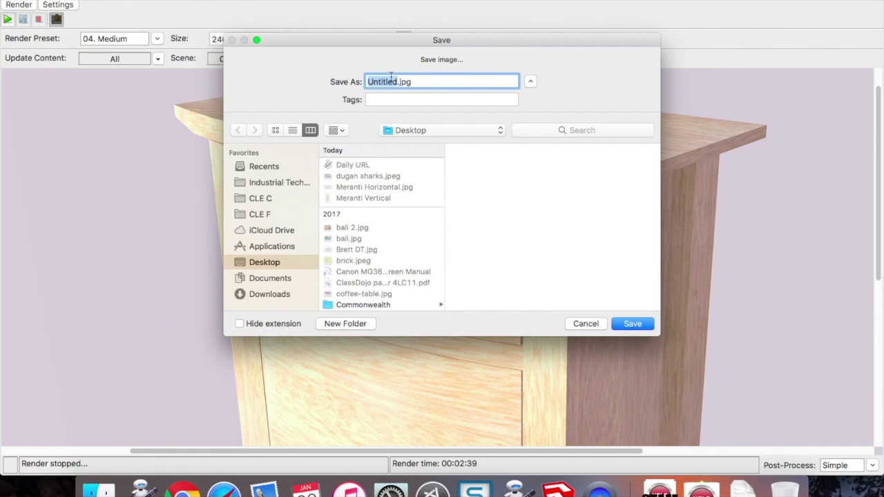
text(Bow Front Cabine)
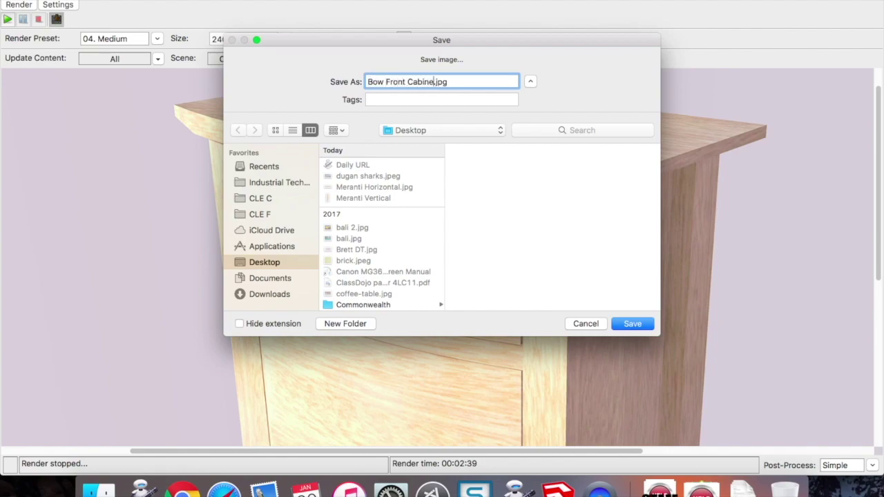
text(t)
click(637, 325)
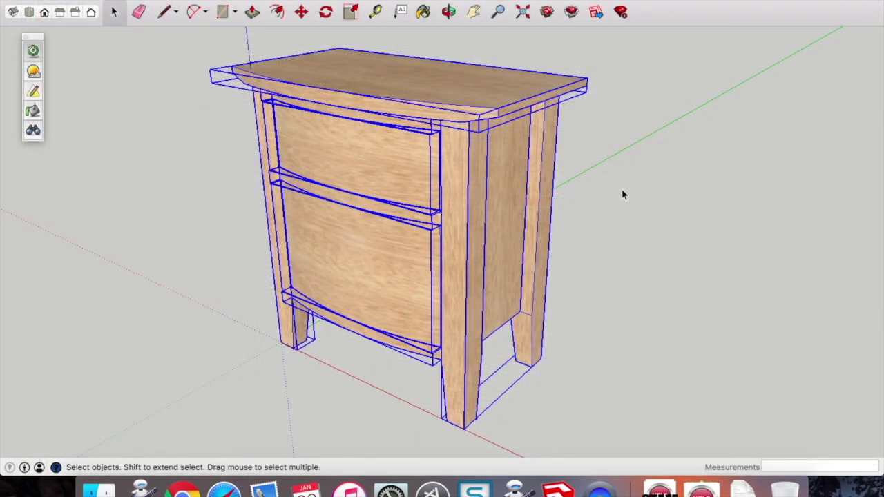
- Select the lower door front and pull it out from the cabinet
click(622, 190)
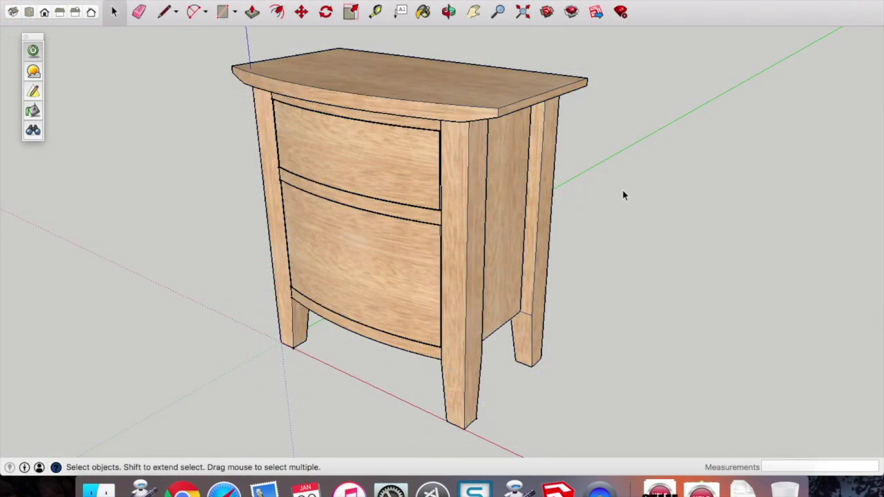
click(301, 12)
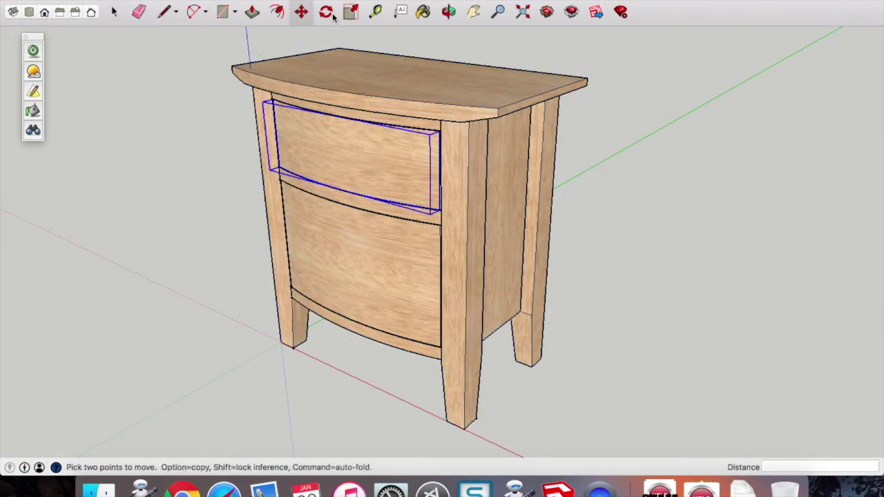
click(448, 12)
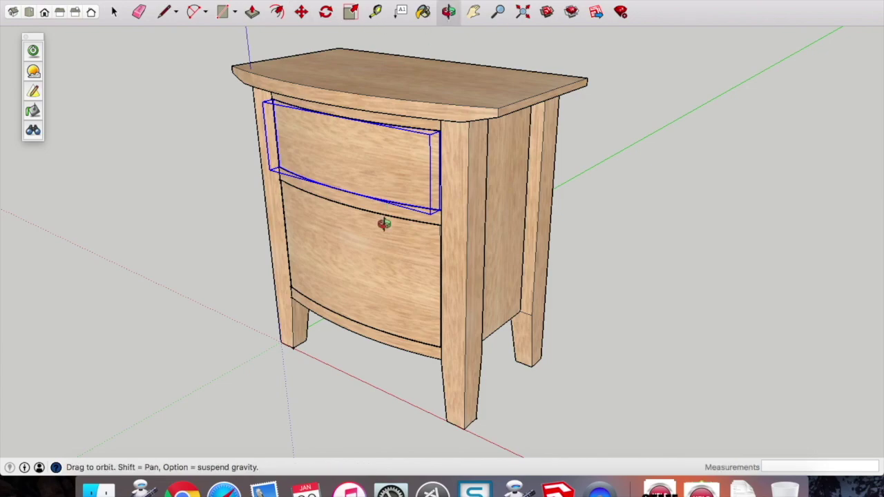
scroll(385, 227, up, 5)
click(116, 14)
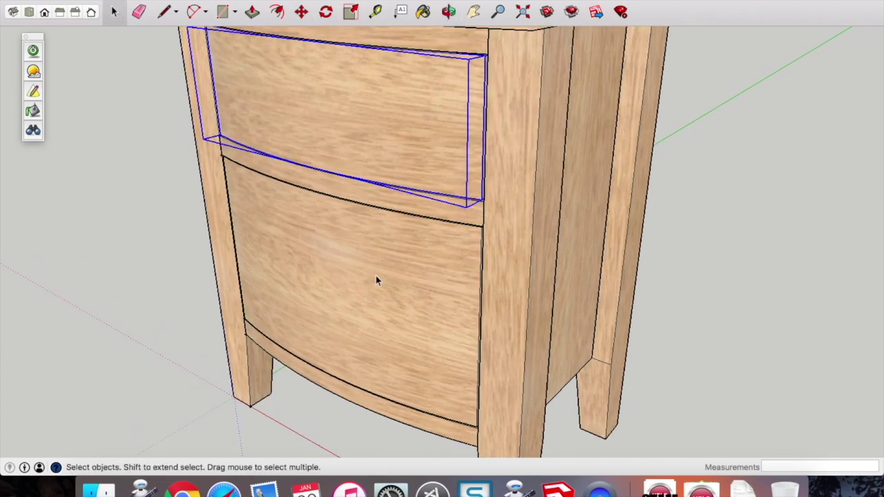
click(376, 276)
click(302, 12)
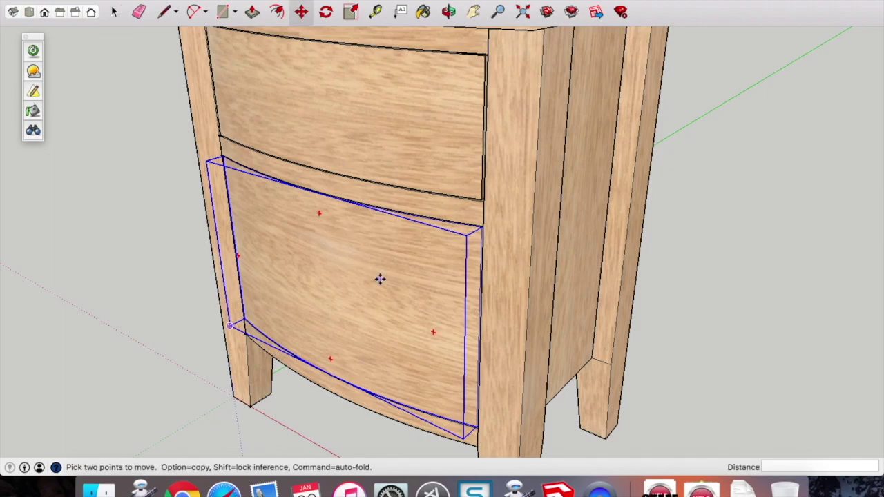
click(379, 280)
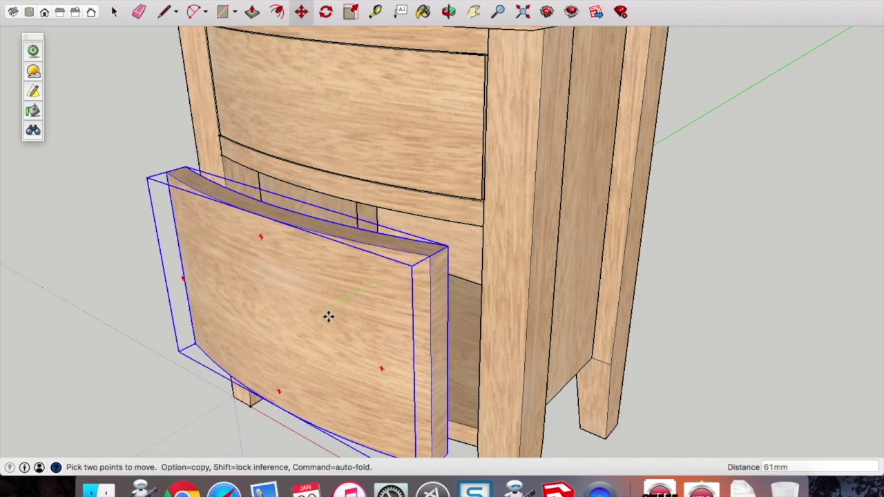
click(348, 286)
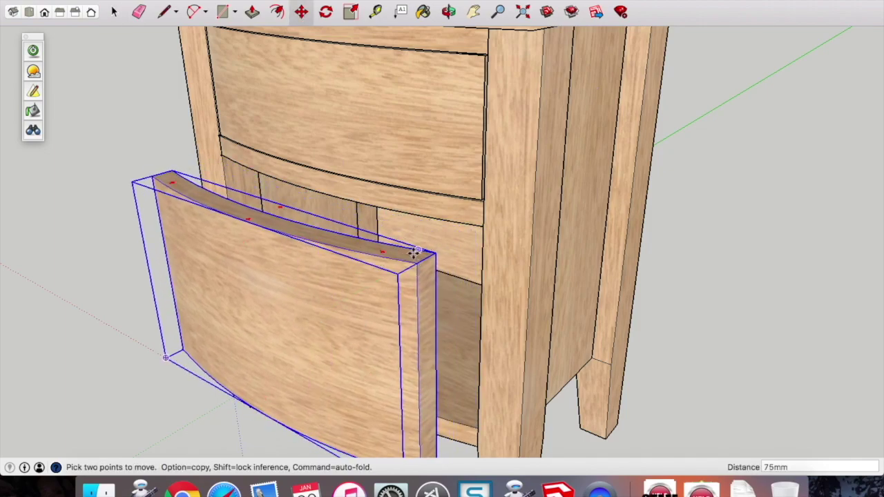
scroll(397, 254, down, 4)
- Rotate the lower door open to -45 degrees about its hinge edge
key(q)
click(306, 226)
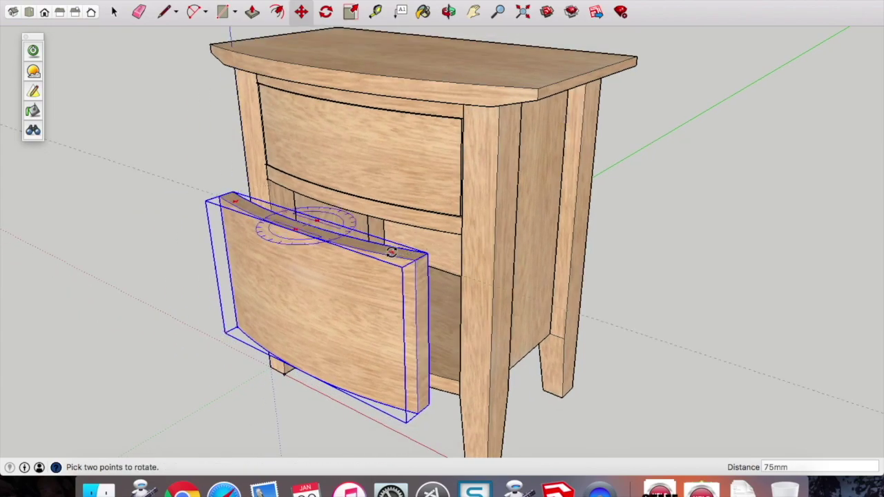
click(391, 255)
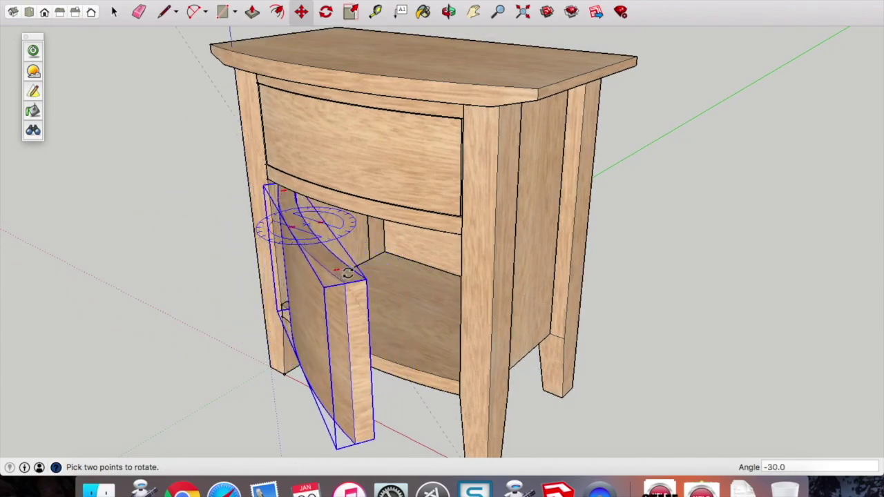
key(Escape)
key(m)
click(397, 255)
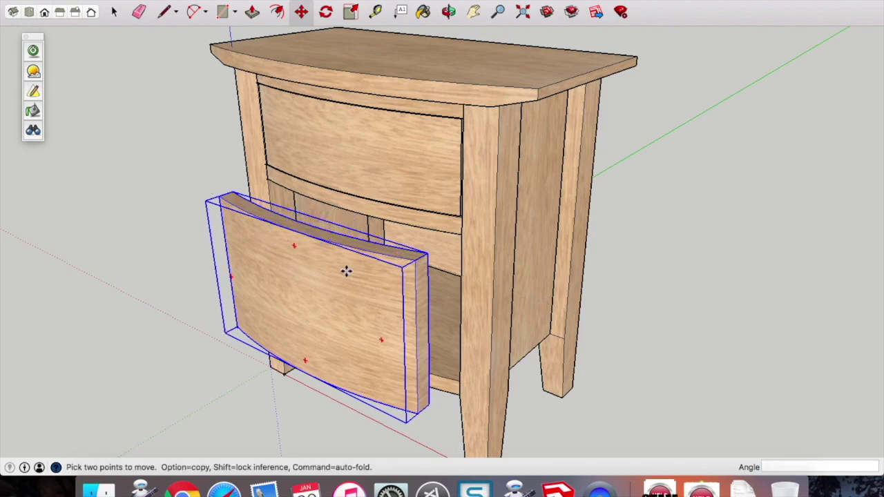
click(350, 285)
key(q)
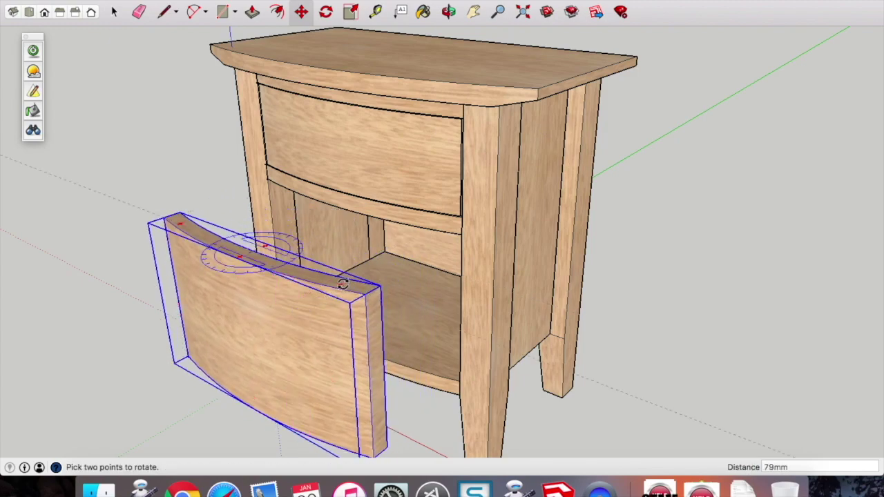
click(342, 283)
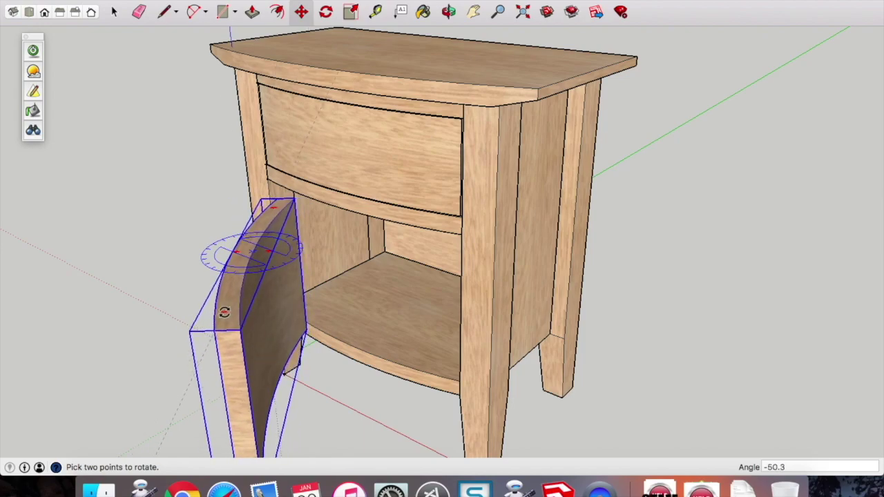
click(228, 315)
- Move the opened door so it snaps onto the cabinet's corner endpoint
key(m)
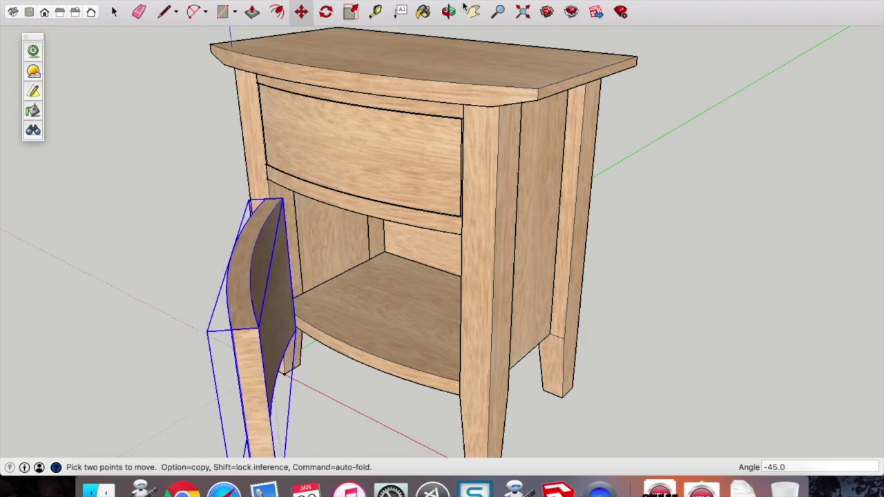
key(o)
drag(361, 76, 592, 118)
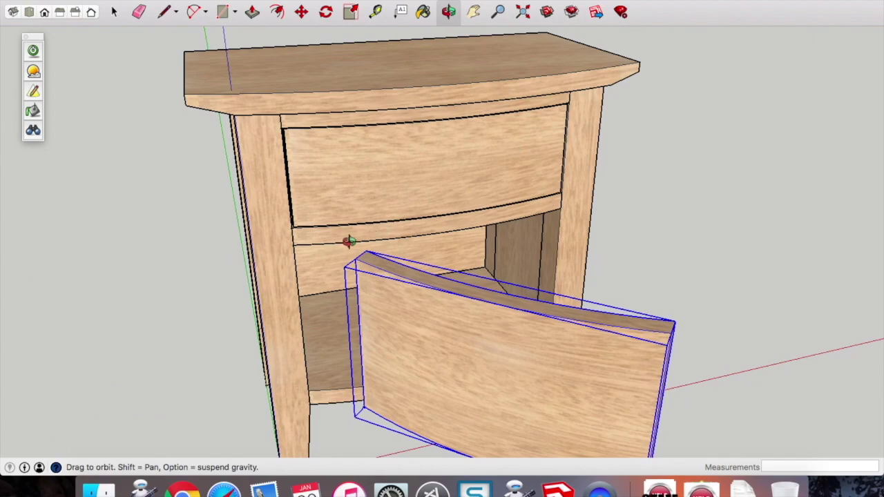
scroll(350, 242, up, 3)
scroll(350, 242, up, 3)
click(302, 17)
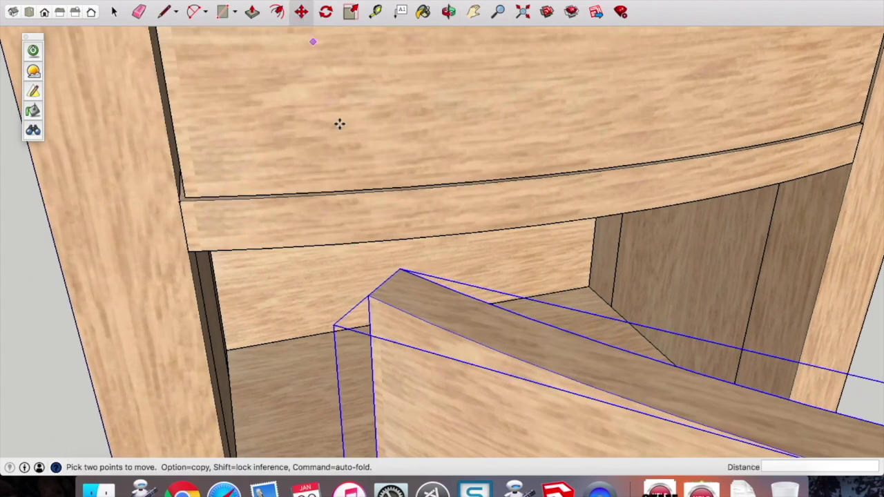
click(397, 267)
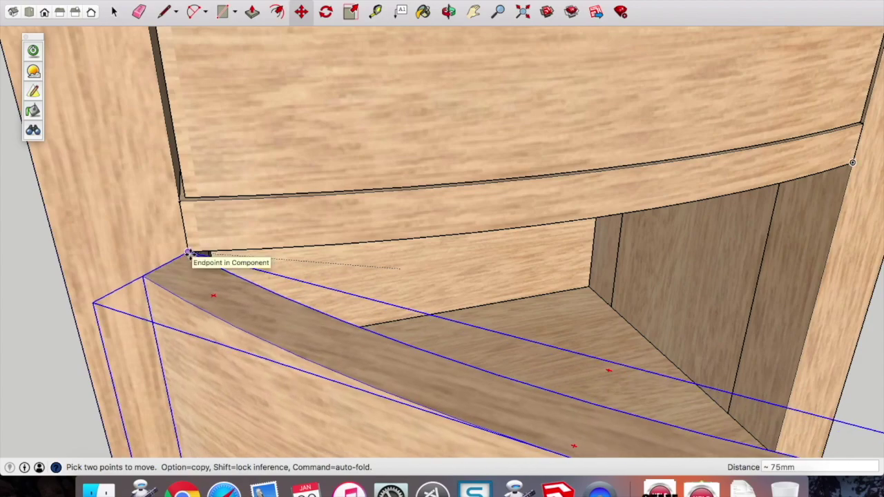
click(190, 254)
- Orbit to a near-front view of the open door and select the top drawer
click(447, 14)
drag(473, 49, 384, 173)
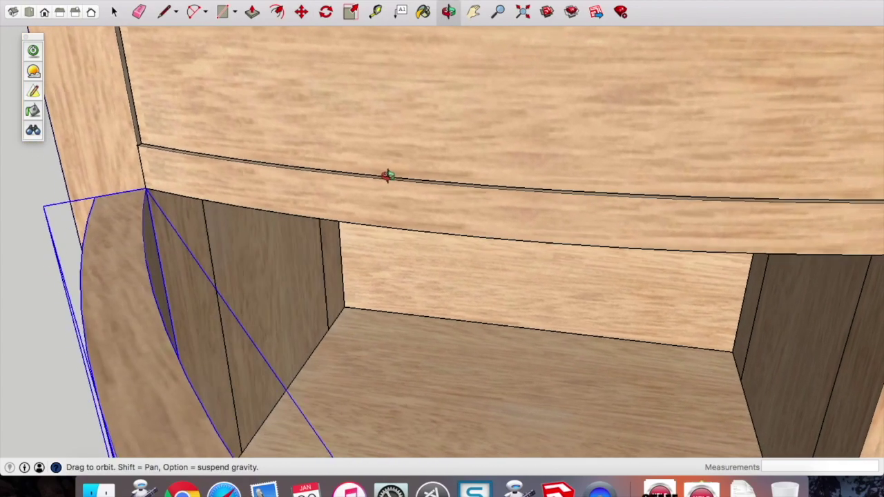
scroll(369, 172, down, 5)
scroll(394, 231, up, 2)
scroll(387, 228, down, 5)
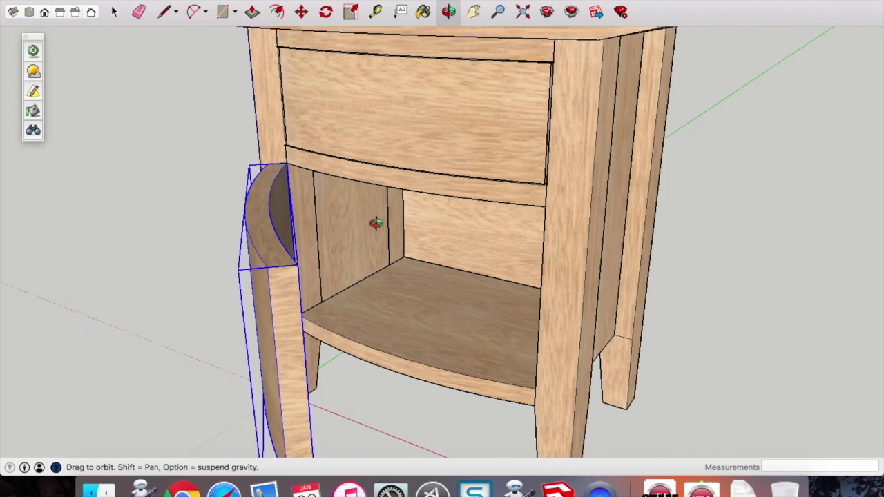
drag(374, 263, 393, 153)
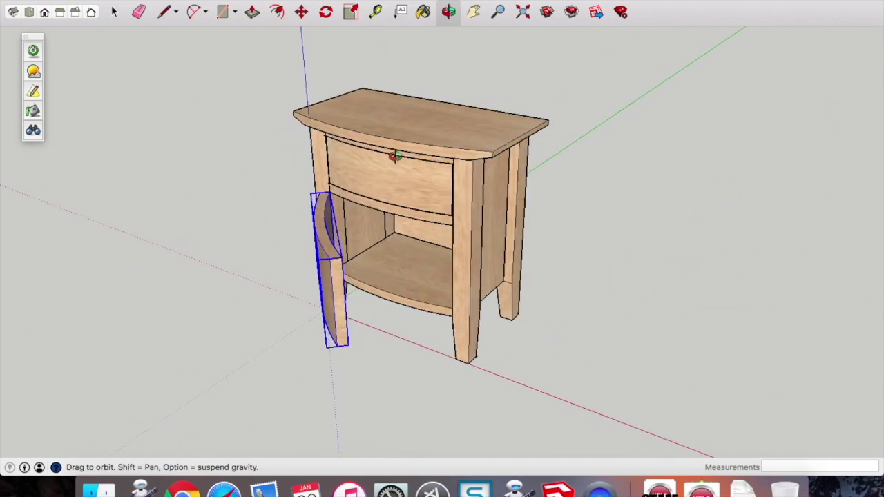
scroll(393, 148, up, 3)
key(space)
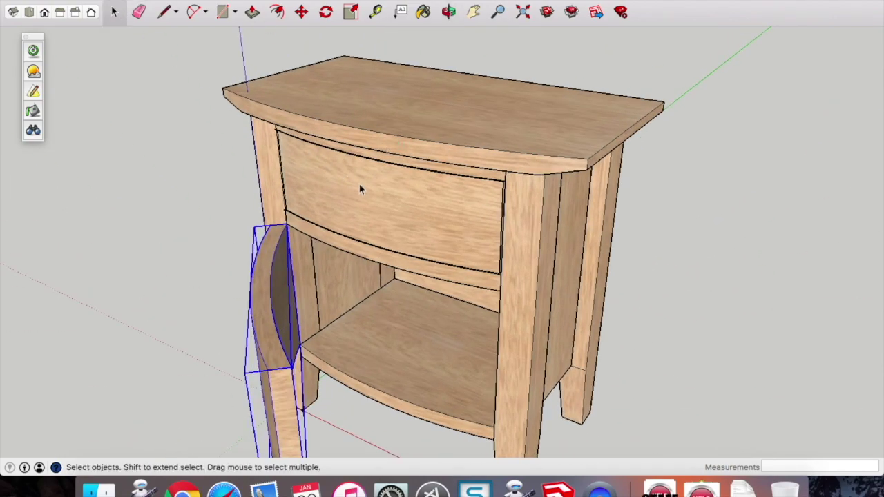
click(360, 186)
- Pull the top drawer out about 95 mm and deselect it
click(302, 13)
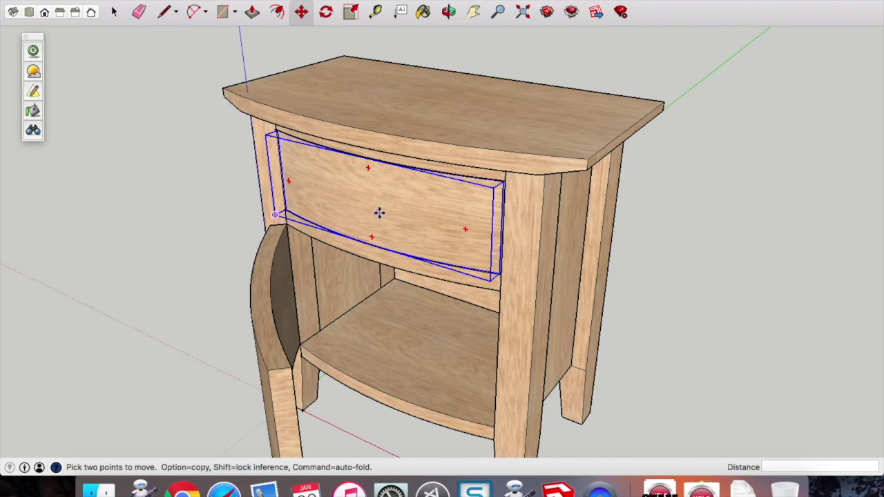
click(380, 213)
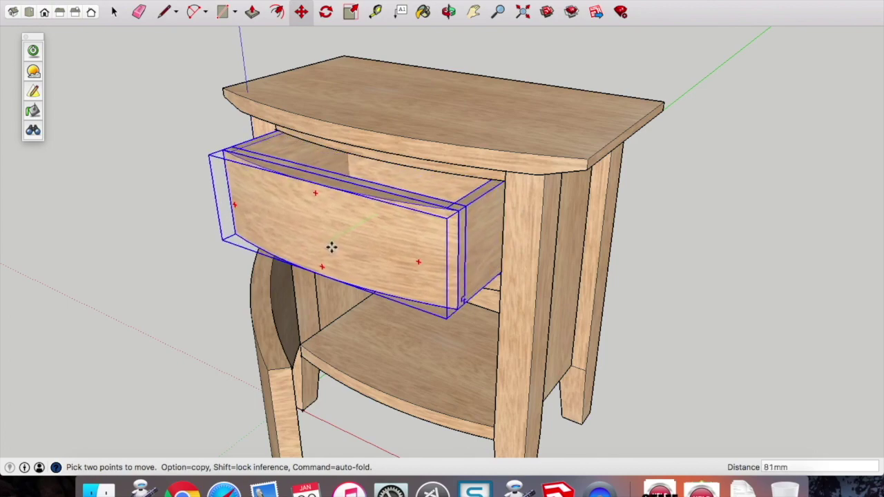
click(320, 253)
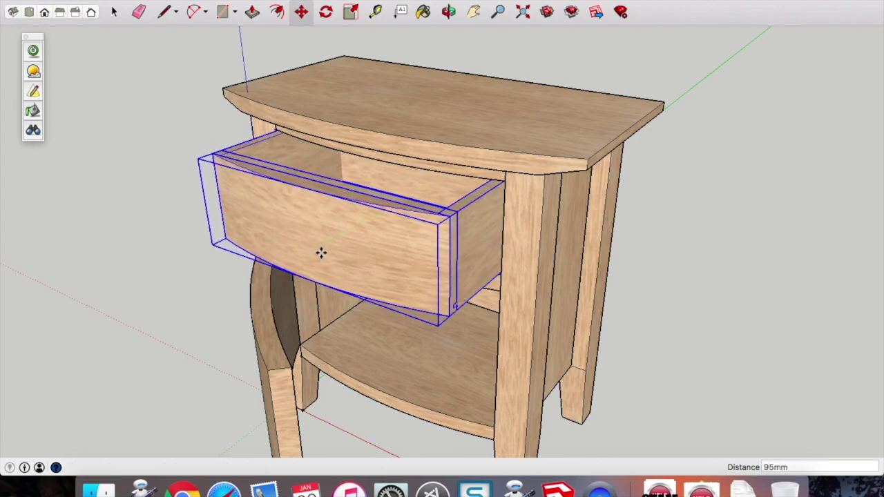
click(449, 12)
click(114, 12)
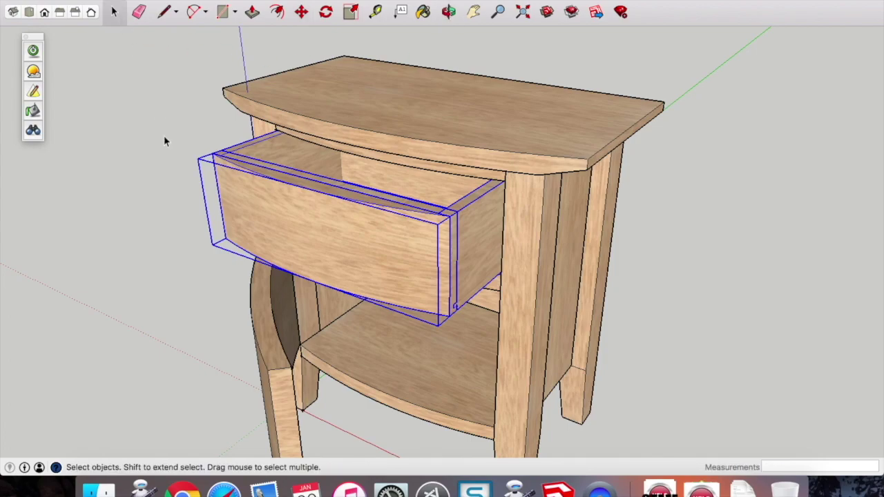
click(164, 136)
- Orbit and zoom to a frontal three-quarter view of the open drawer and door
click(448, 12)
drag(441, 46, 343, 188)
scroll(352, 182, up, 1)
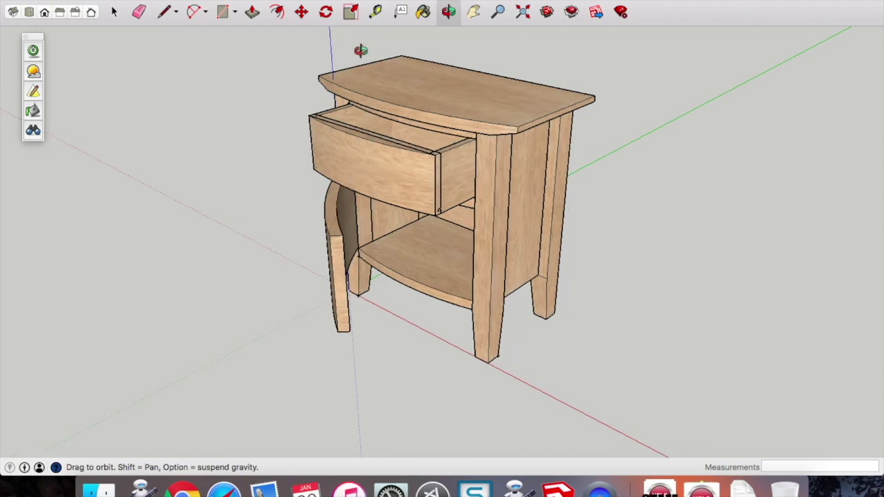
scroll(359, 49, up, 1)
scroll(359, 49, down, 1)
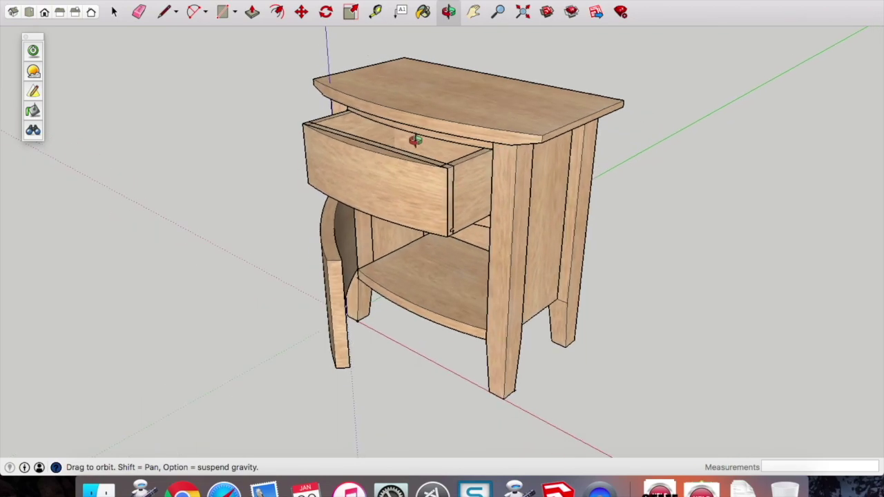
scroll(397, 163, up, 1)
drag(397, 164, 418, 127)
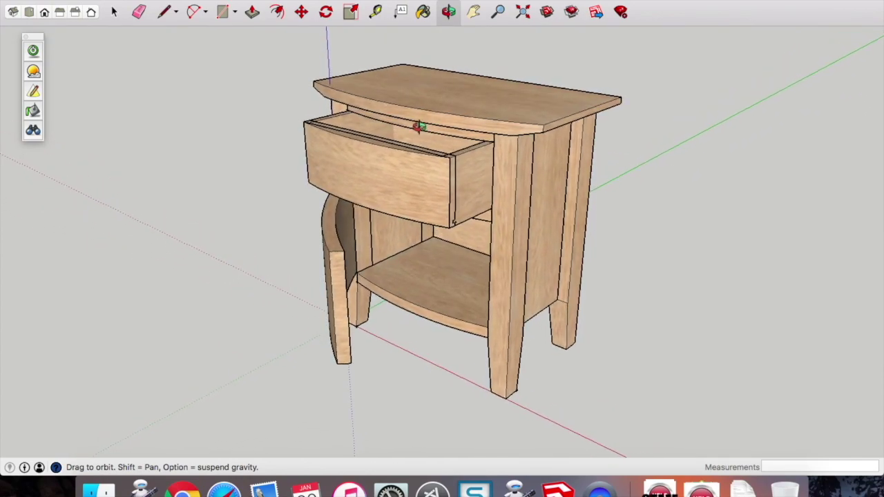
scroll(497, 46, up, 1)
drag(476, 88, 481, 88)
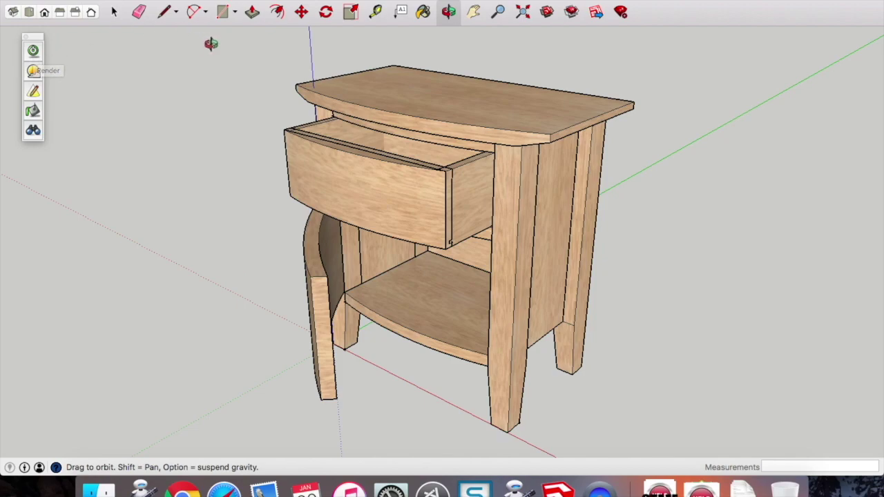
click(115, 11)
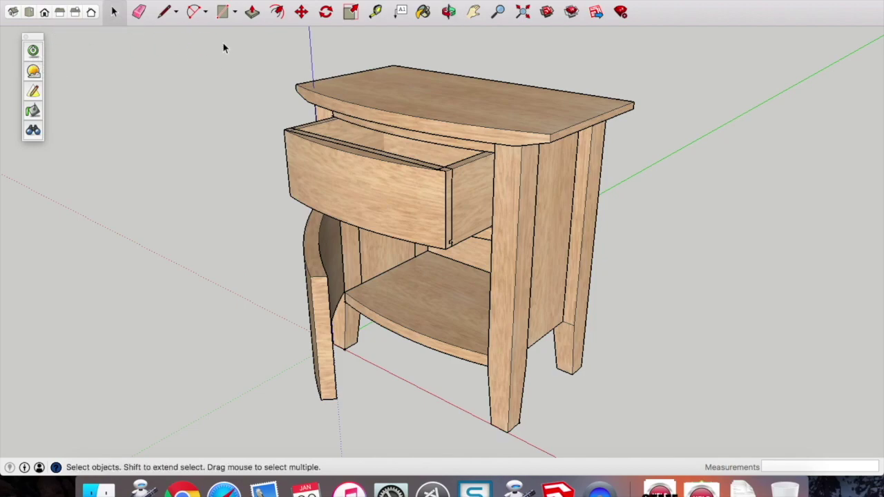
- Select the cabinet and set Twilight Render to preset 03. Low+ at 1200x900
drag(223, 38, 664, 453)
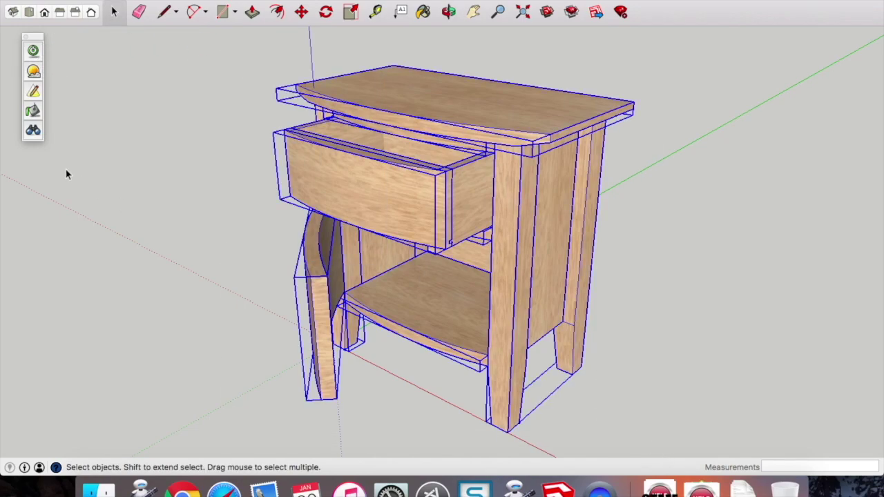
click(33, 51)
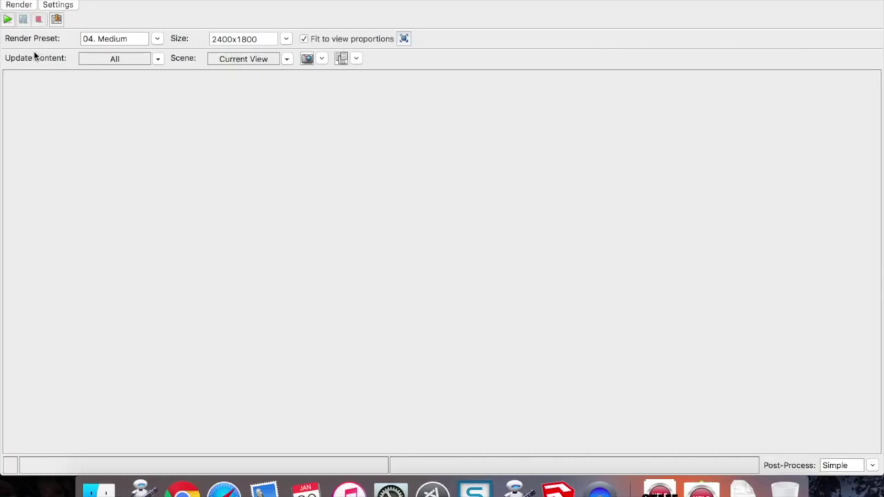
click(155, 38)
click(176, 106)
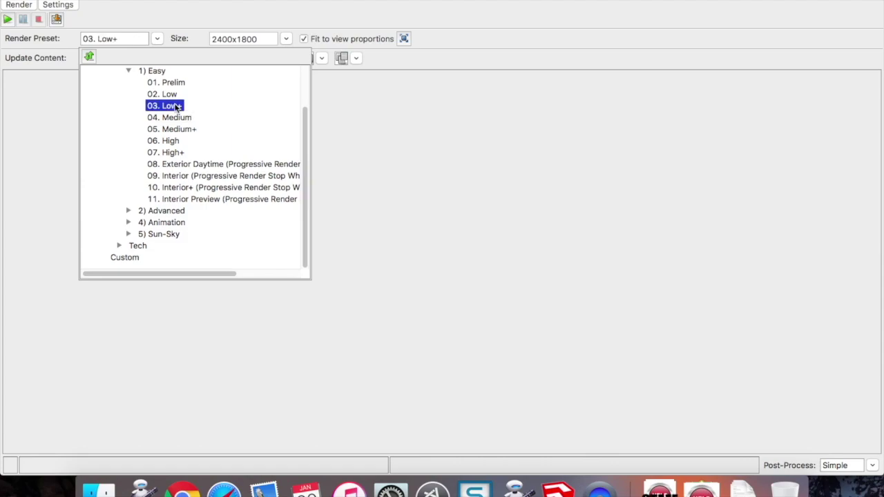
click(235, 39)
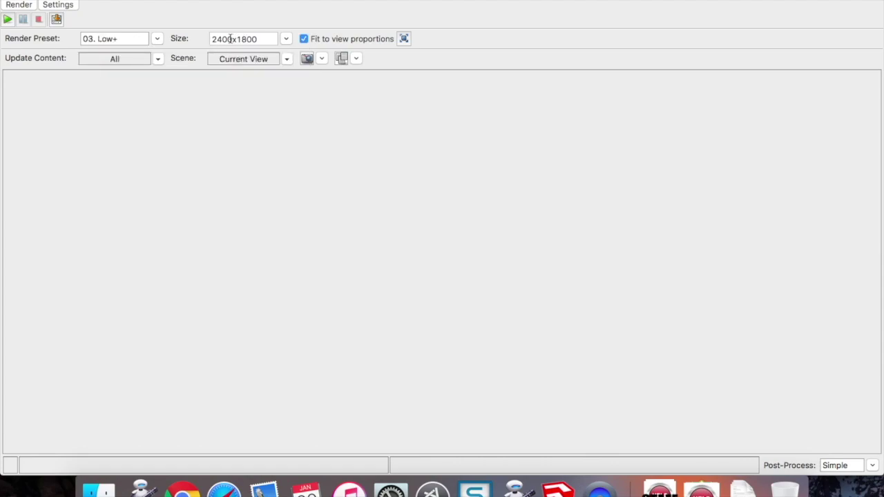
click(284, 39)
drag(242, 56, 207, 57)
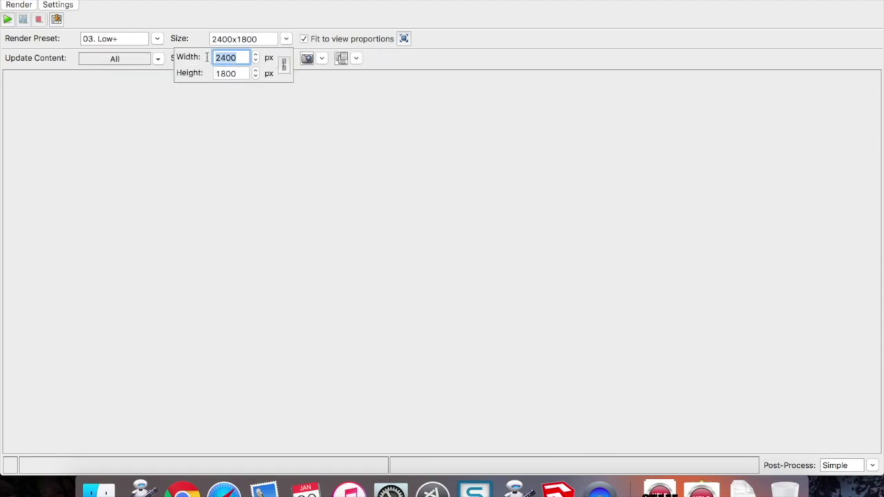
text(12)
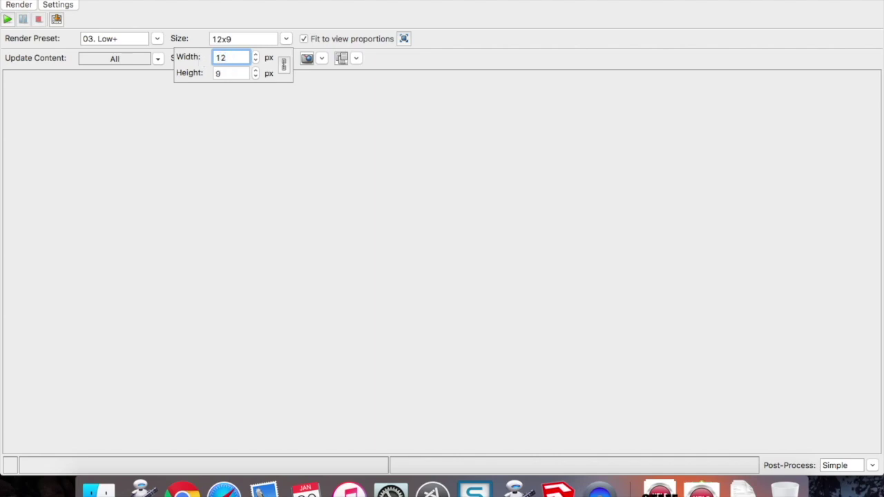
text(00)
click(241, 136)
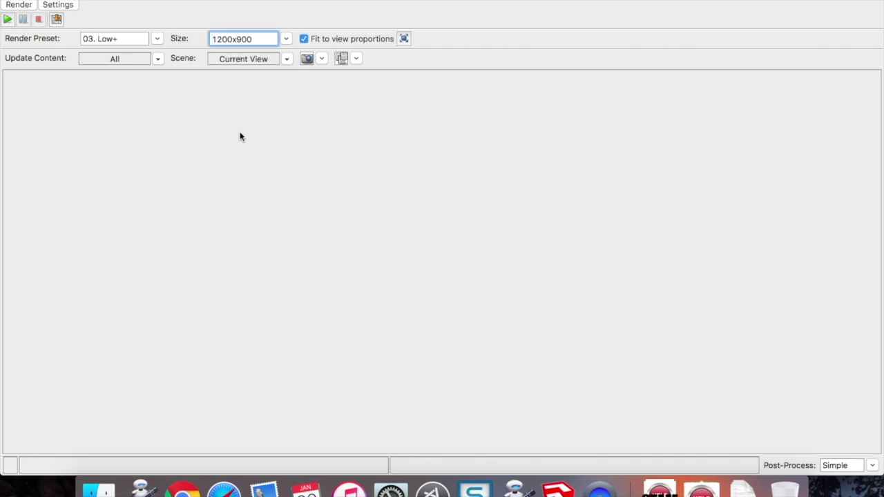
- Render only the selected cabinet, finishing in 00:00:30
click(8, 20)
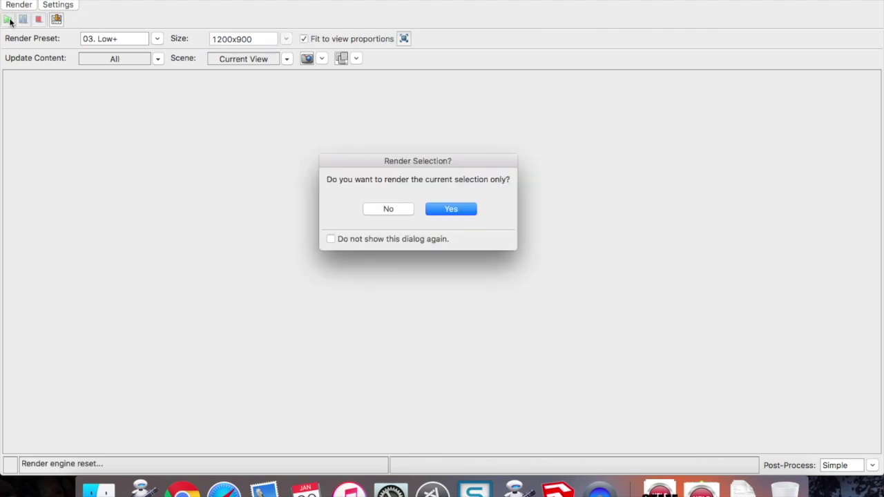
click(447, 210)
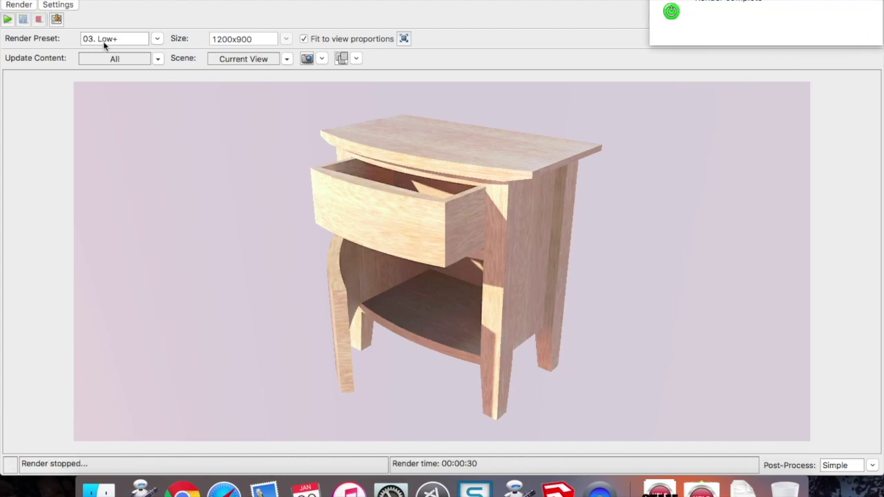
click(57, 20)
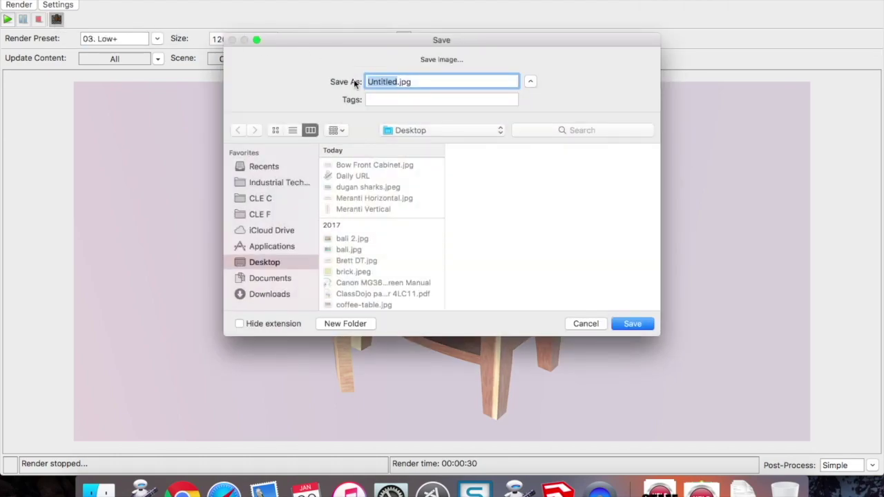
- Save the render to the Desktop as 'Bow Front Cabinet with open drawer and door.jpg'
click(369, 165)
click(437, 82)
text(with open drawer and )
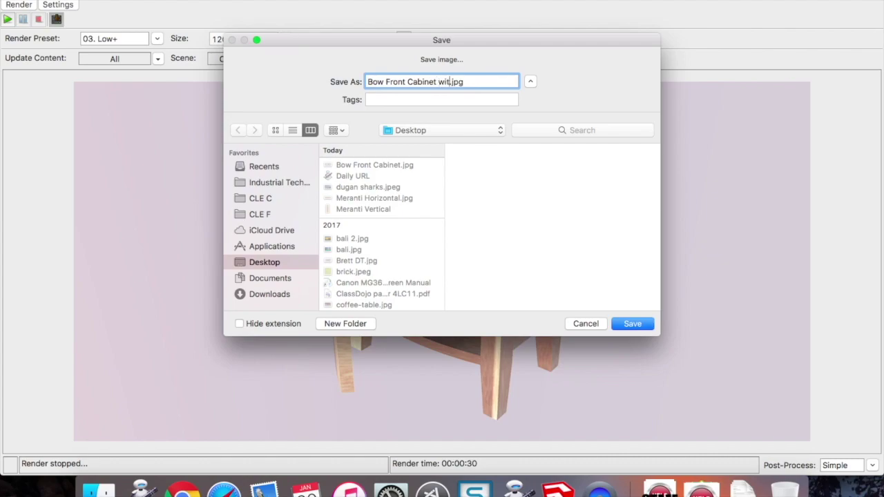
text(door)
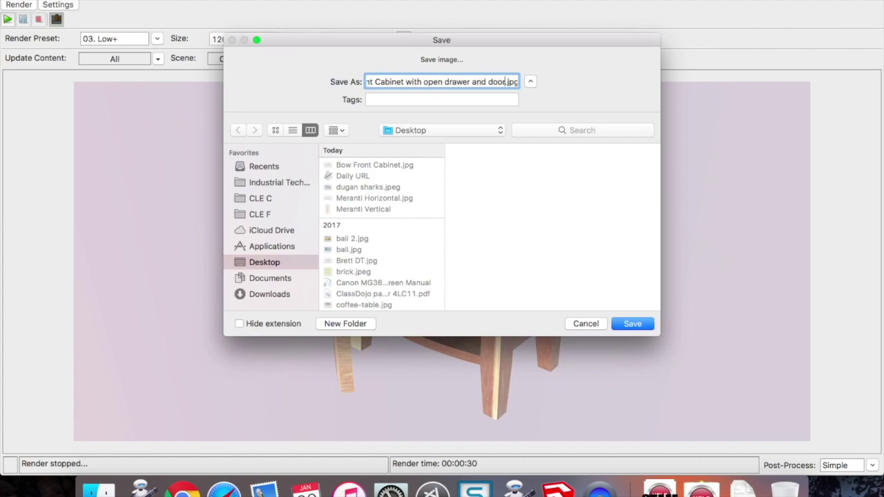
click(633, 324)
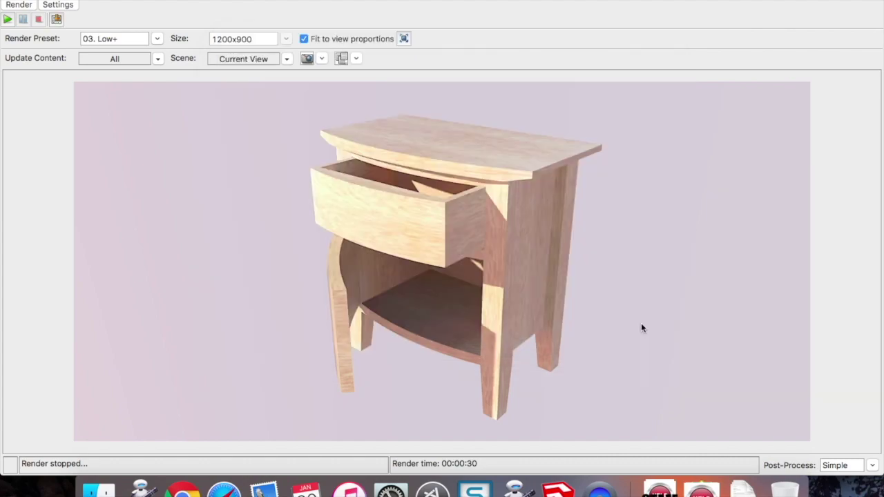
click(105, 491)
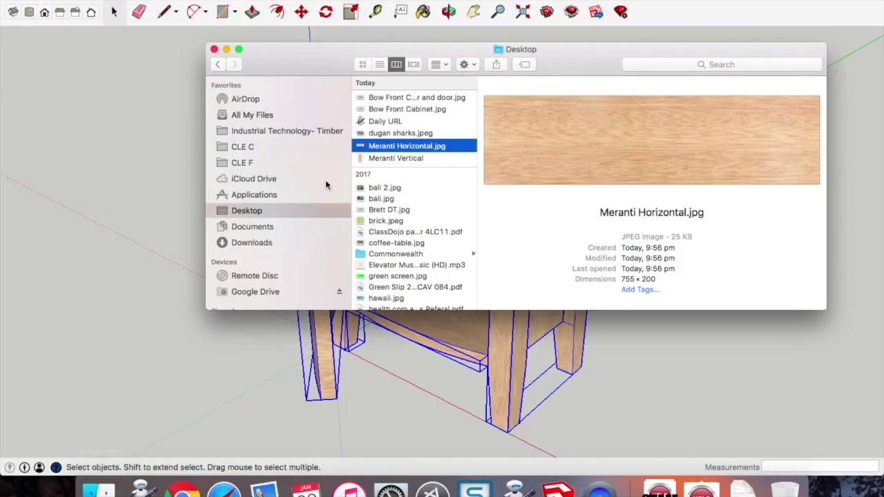
- Preview the open-drawer render and Bow Front Cabinet.jpg full size, then close the Desktop window
click(408, 98)
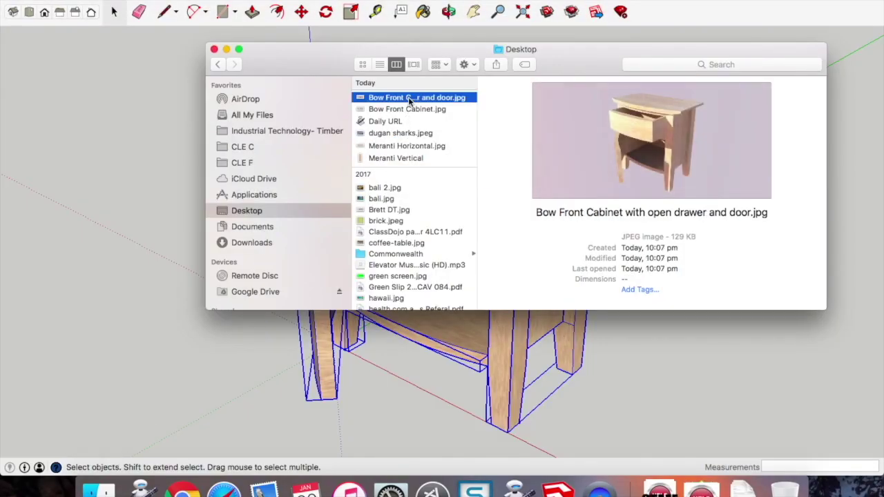
key(space)
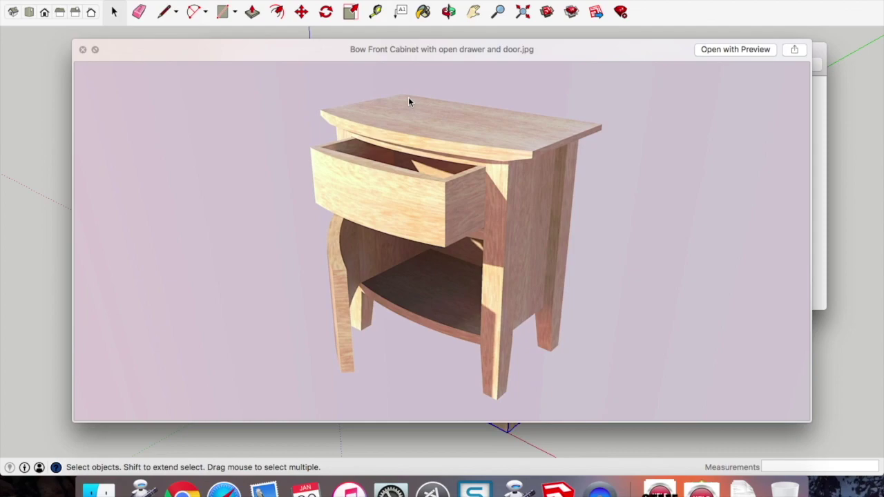
key(space)
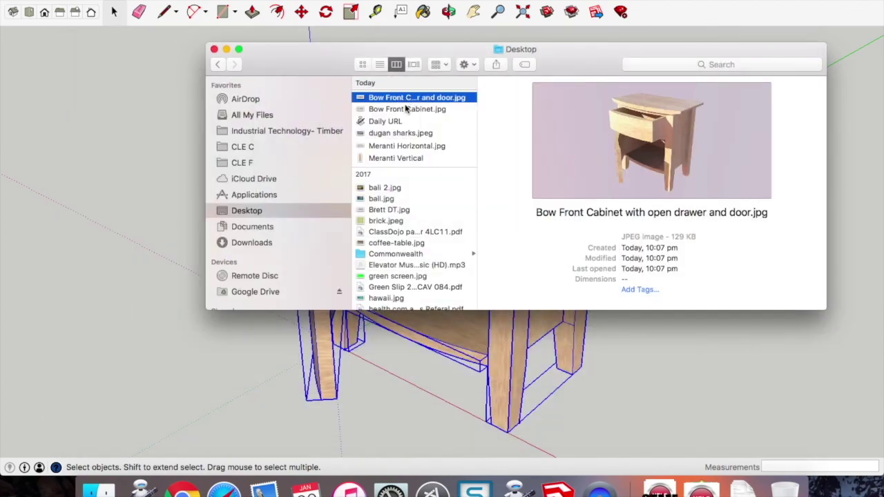
click(404, 109)
key(space)
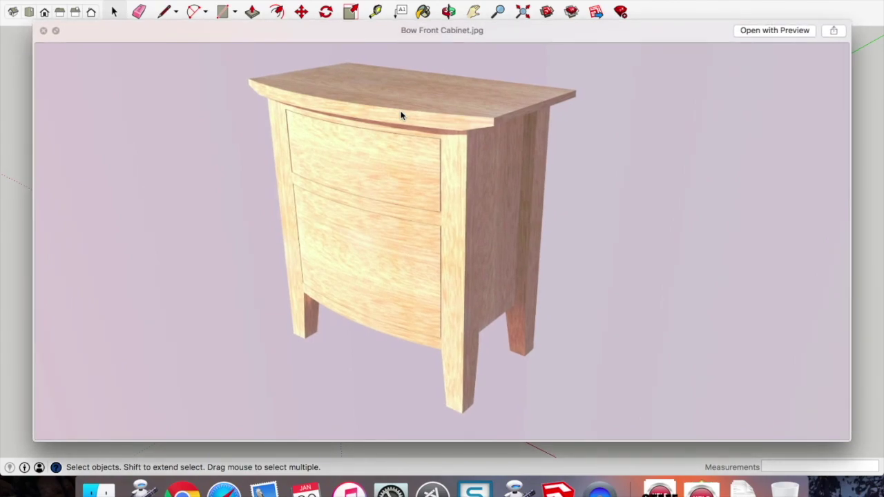
key(space)
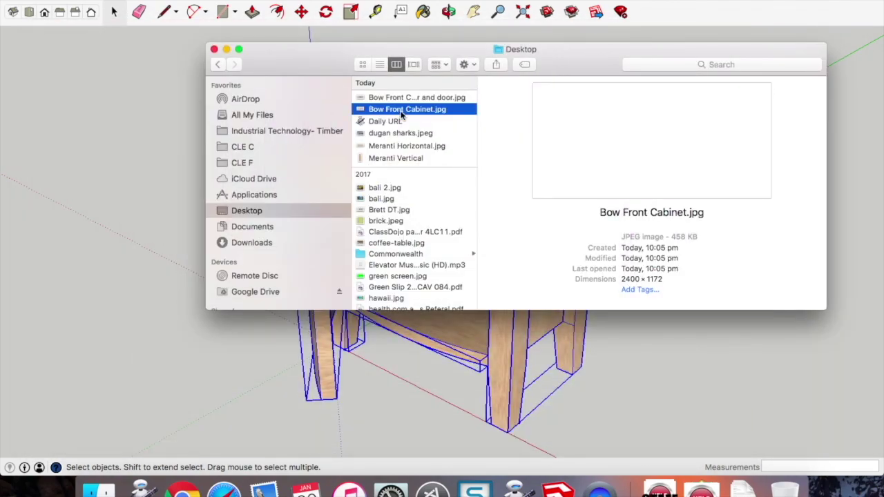
key(Up)
key(space)
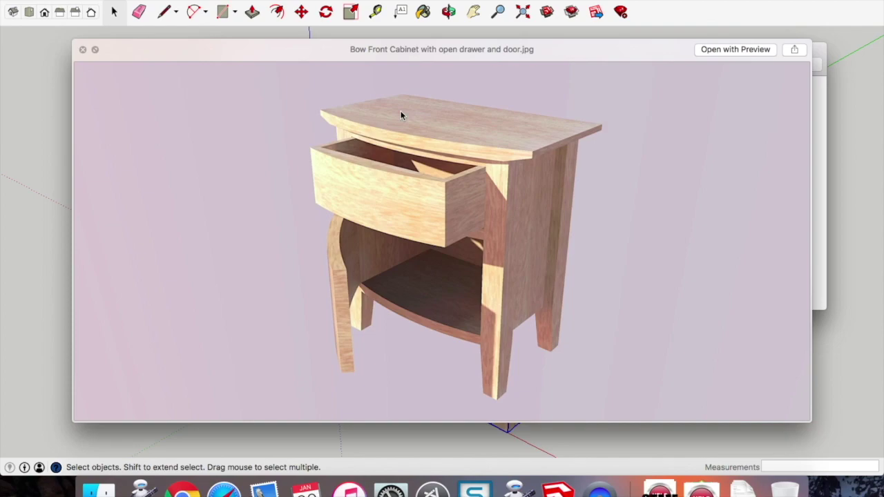
key(space)
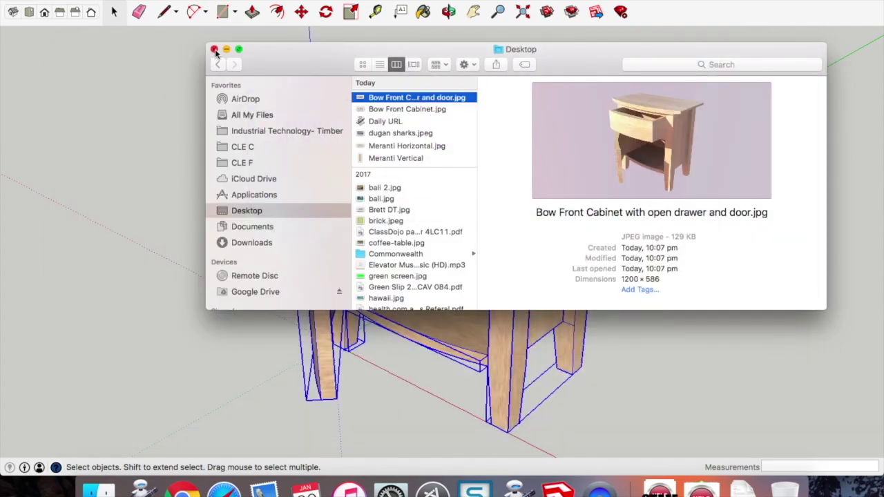
click(215, 50)
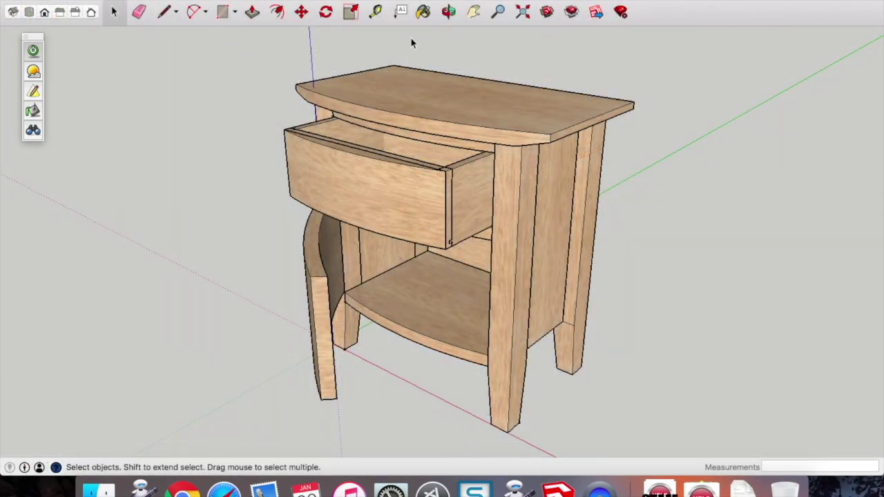
- Undo a trial drawer move and the door opening so the lower door is closed again
click(357, 185)
key(m)
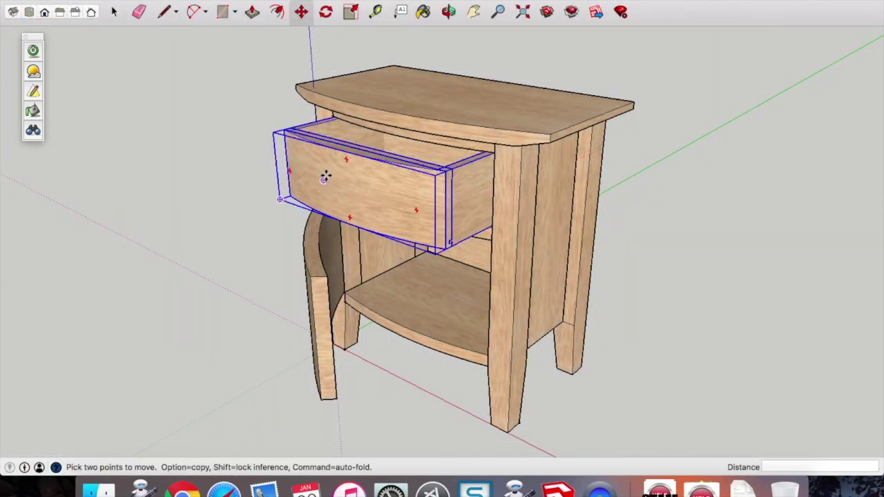
scroll(321, 179, down, 4)
click(321, 179)
click(672, 202)
scroll(514, 162, up, 3)
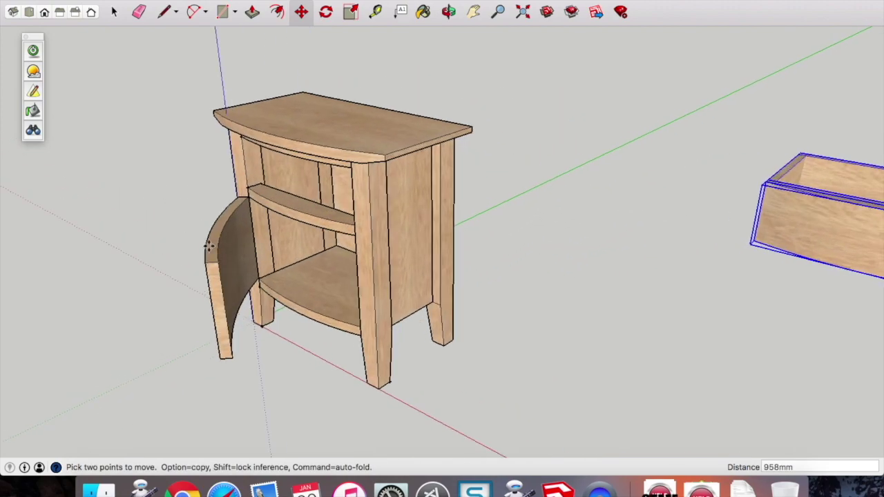
click(302, 14)
key(super+z)
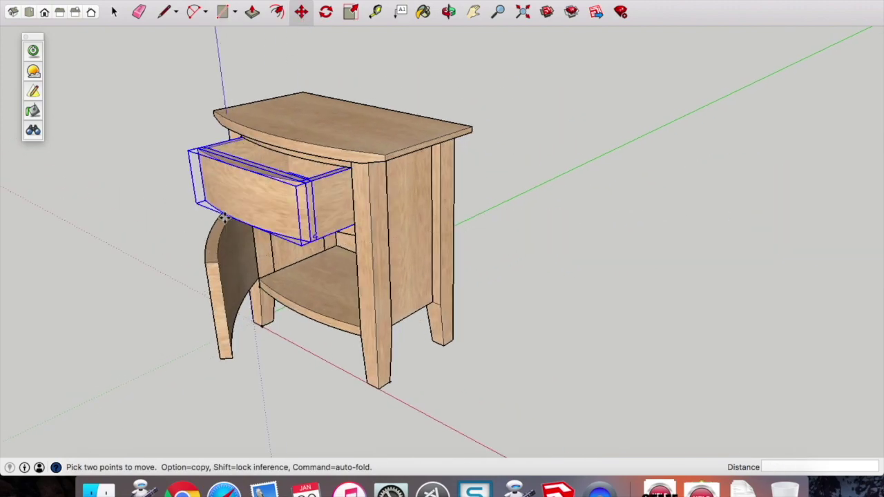
key(super+z)
key(super+z)
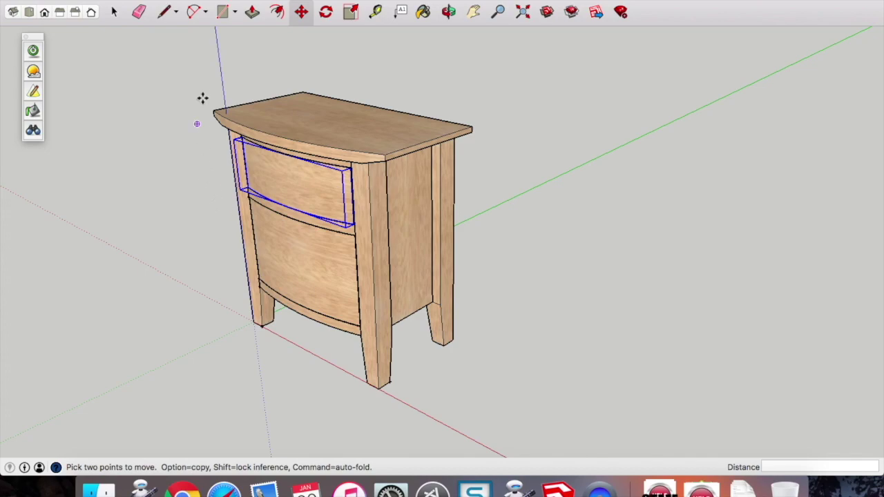
- Move the top drawer fully out and set it down to the right of the cabinet
key(space)
click(143, 94)
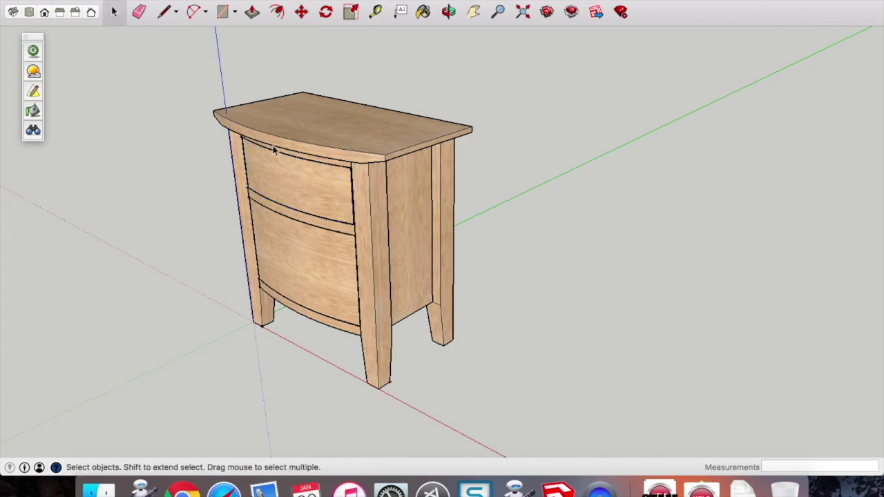
click(289, 160)
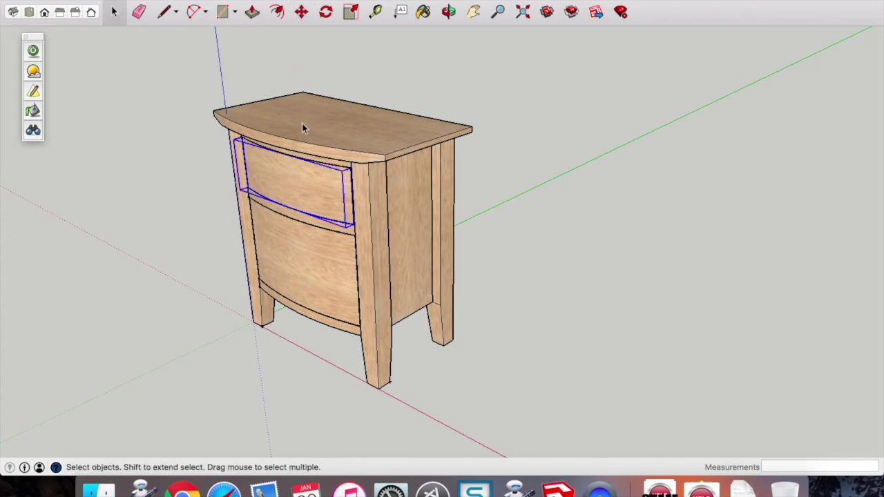
click(302, 11)
click(292, 191)
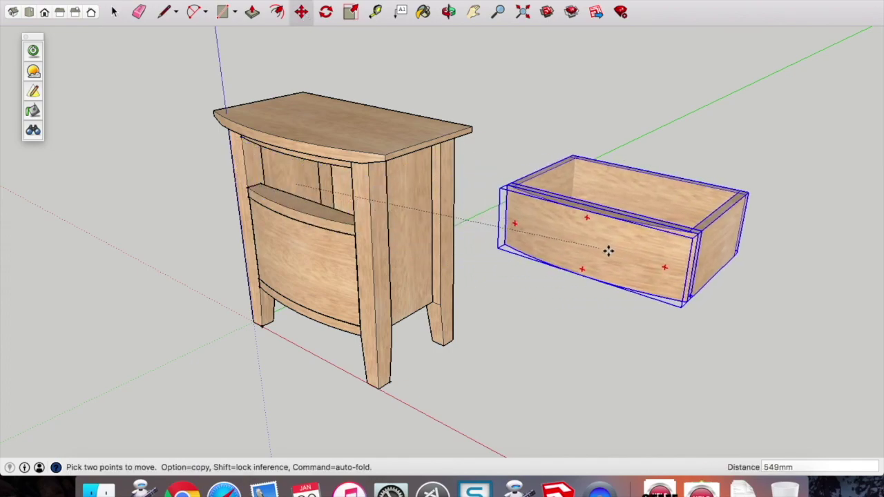
click(675, 253)
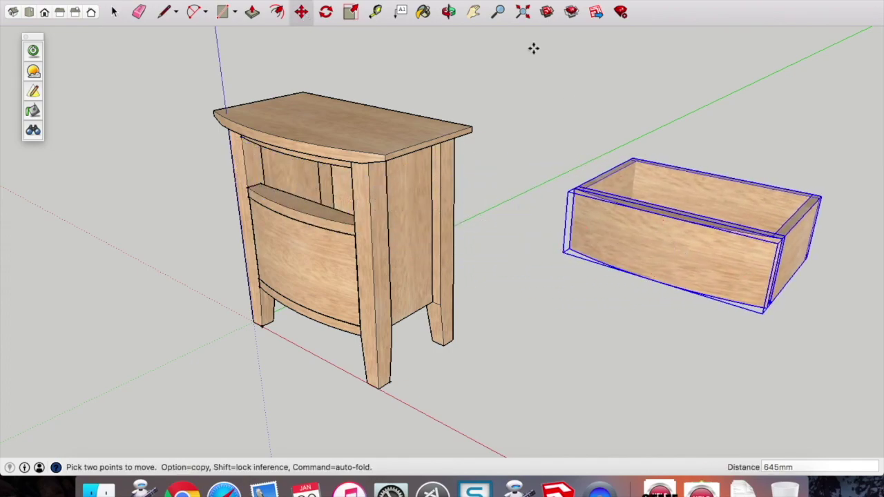
click(448, 12)
drag(452, 58, 463, 76)
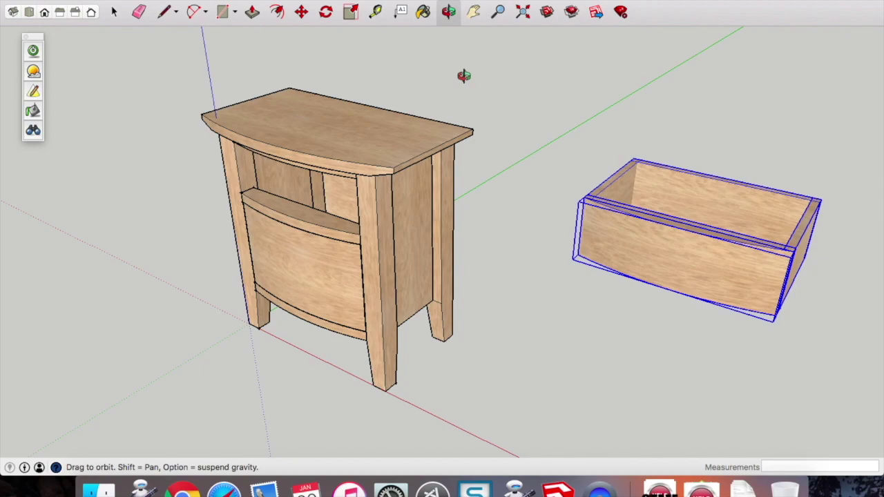
click(114, 12)
- Lift the tabletop up above the cabinet
click(345, 117)
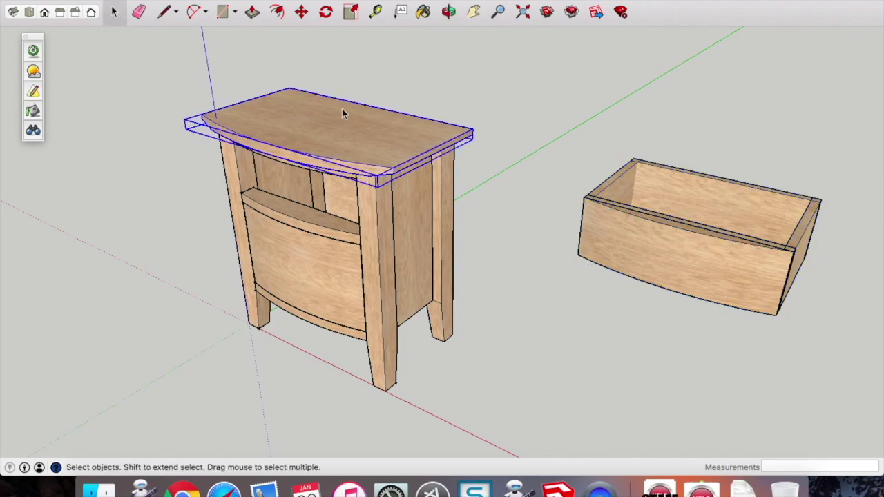
click(301, 12)
click(321, 129)
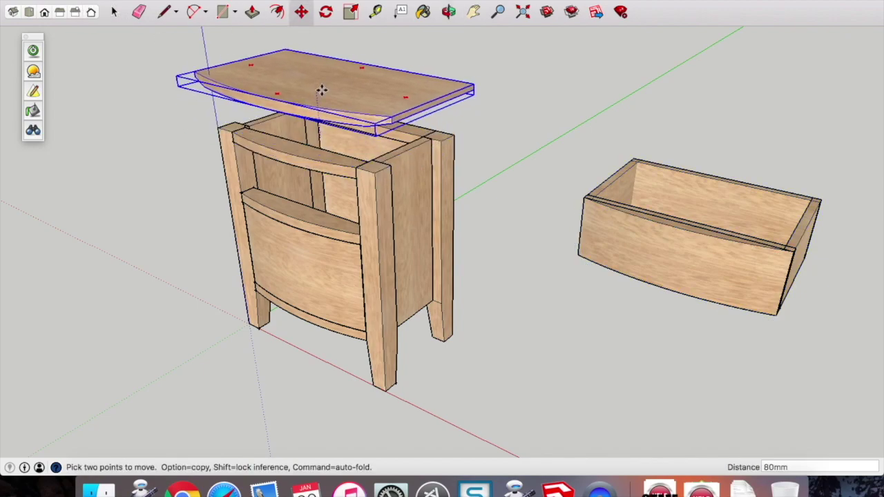
click(322, 66)
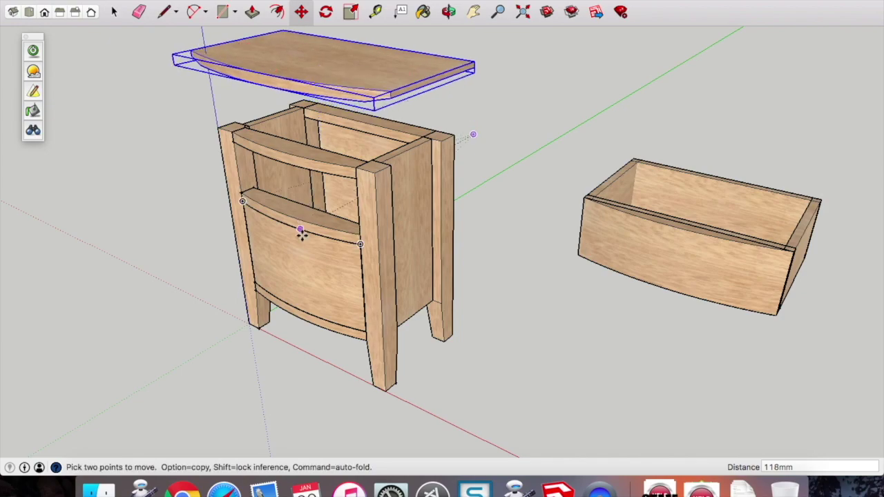
- Set the curved lower door down in front of the cabinet
key(space)
click(299, 259)
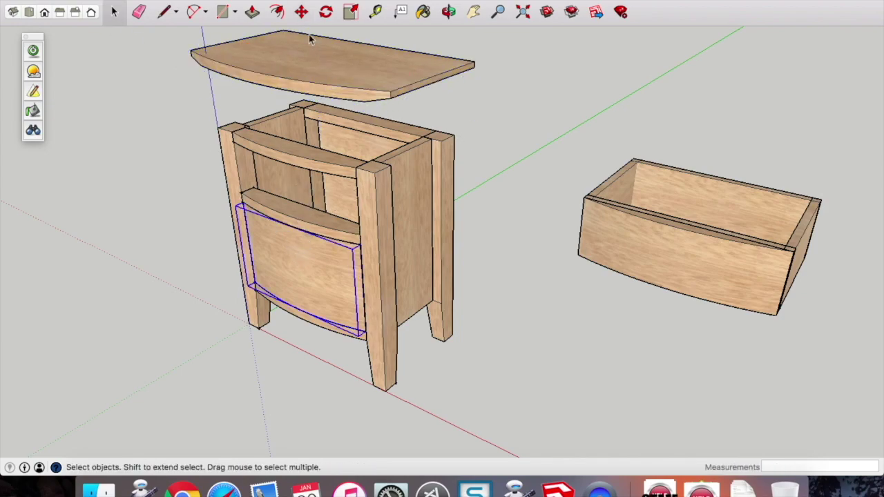
key(m)
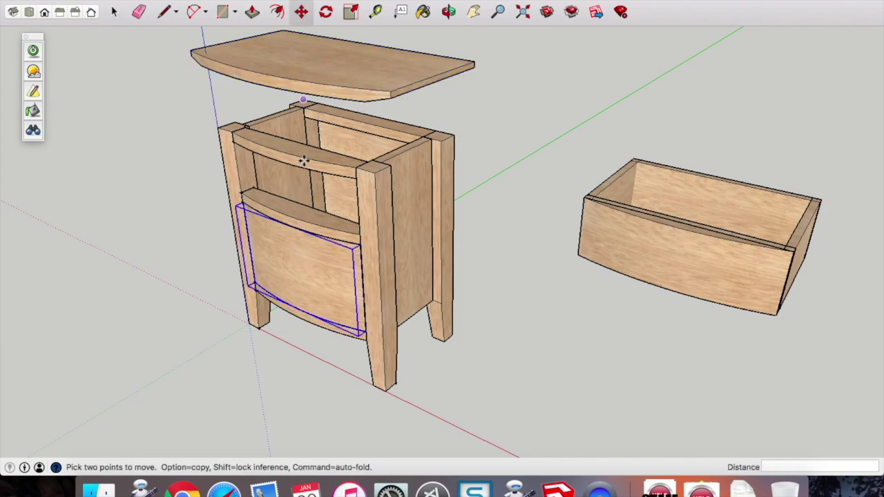
click(304, 278)
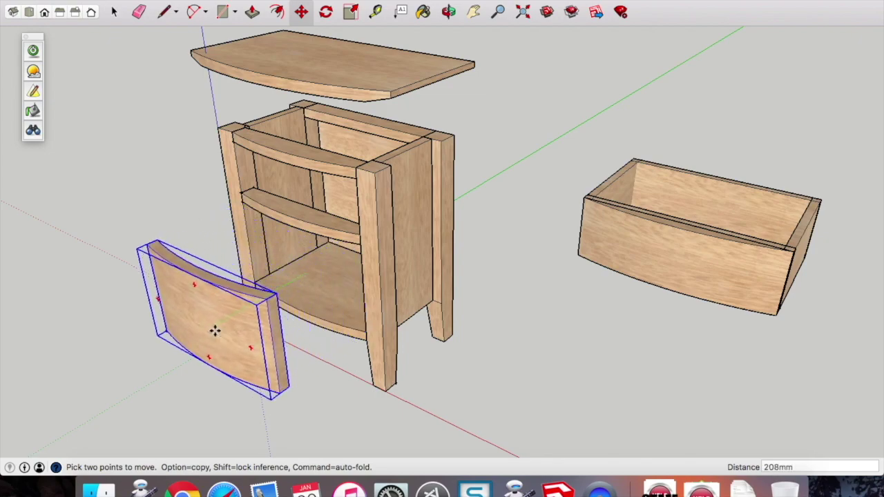
click(215, 331)
- Move the left side assembly (front stile, top rail, back stile) out to the left
click(114, 12)
click(241, 164)
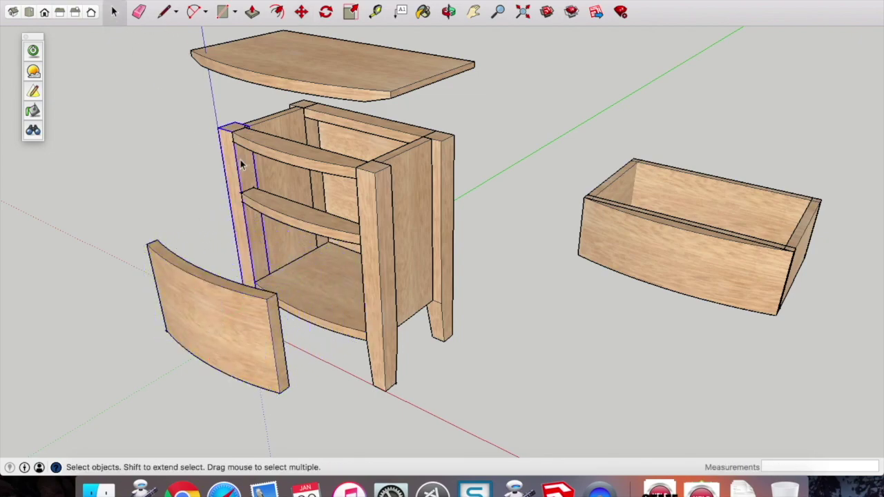
shift+click(279, 130)
shift+click(314, 131)
click(302, 12)
click(285, 130)
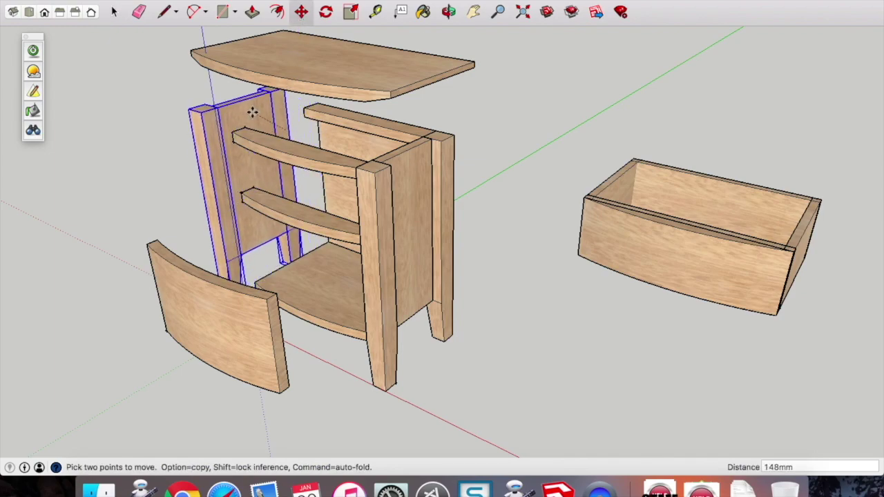
click(222, 110)
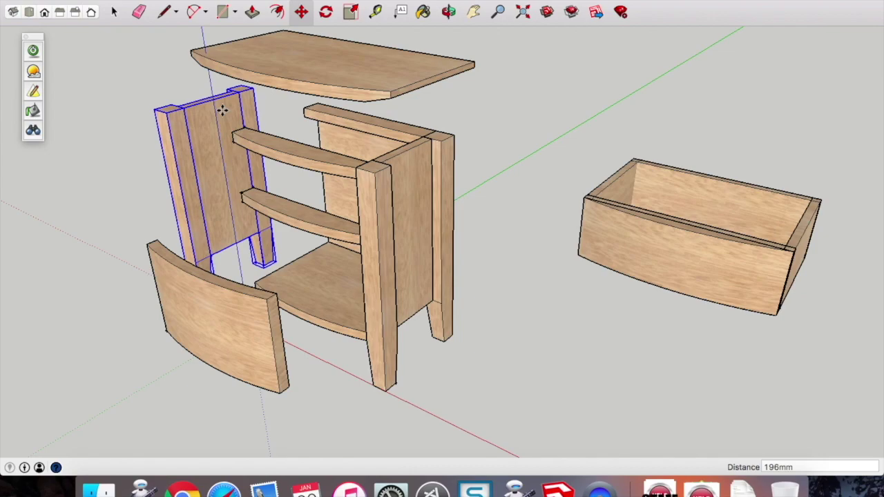
- Move the right leg assembly out to the right
click(114, 12)
click(408, 200)
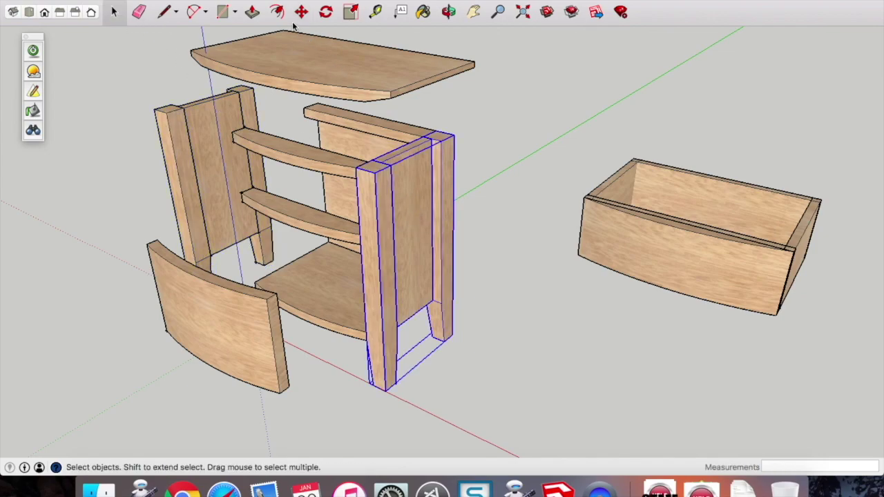
click(301, 12)
click(409, 204)
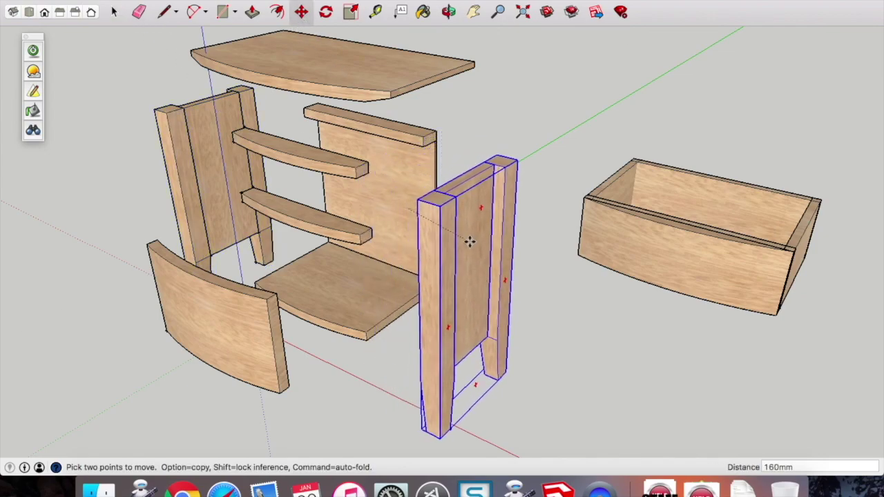
click(483, 237)
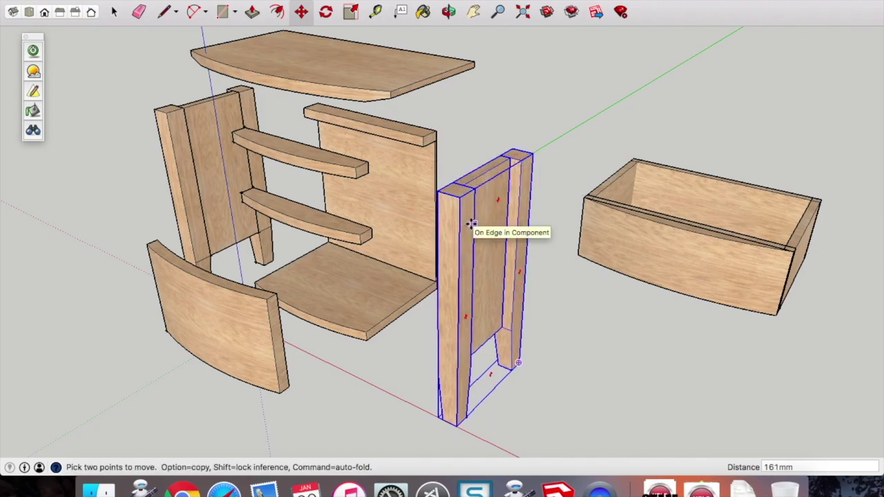
- Explode the right leg group into its separate parts
key(space)
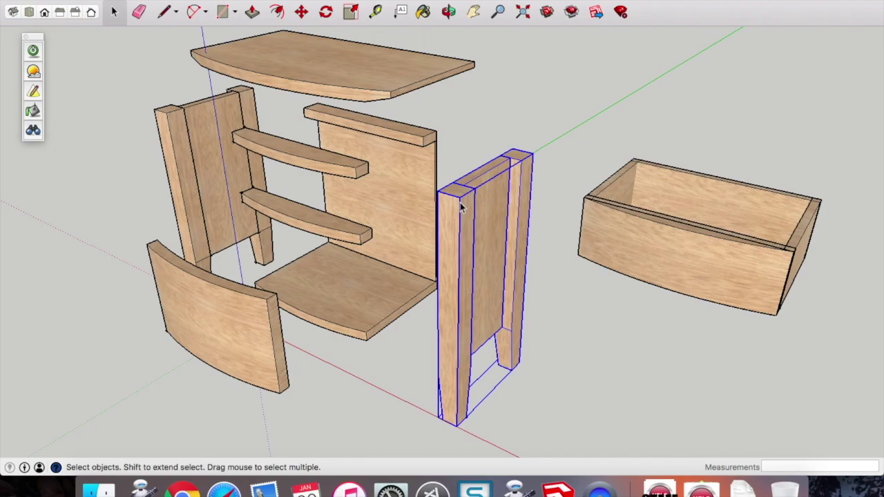
right_click(460, 205)
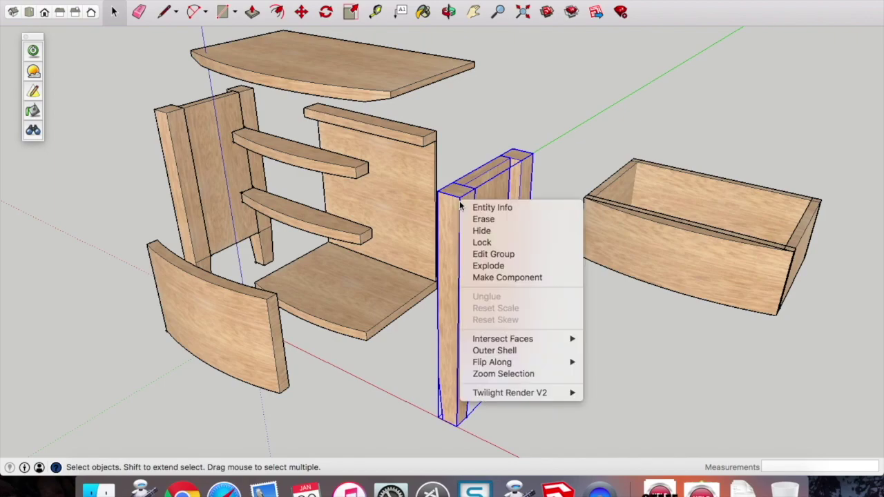
click(498, 268)
click(549, 152)
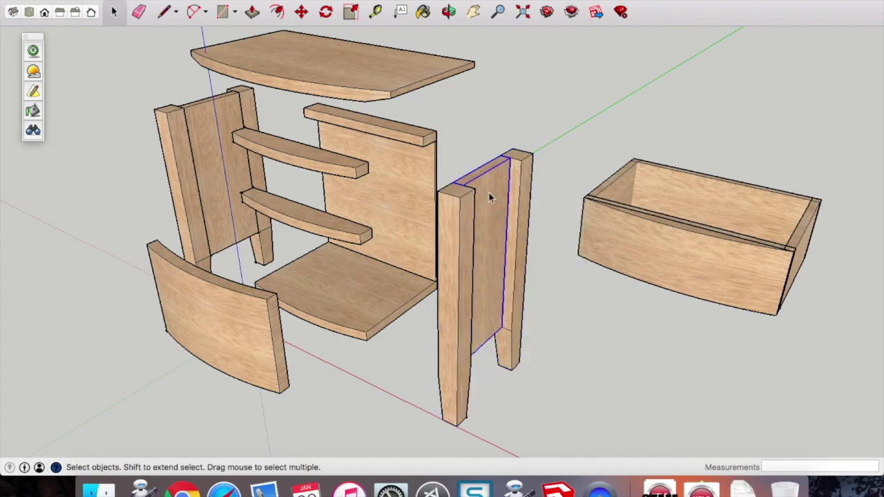
- Shift the front and rear leg posts further away from the cabinet
click(461, 212)
click(301, 12)
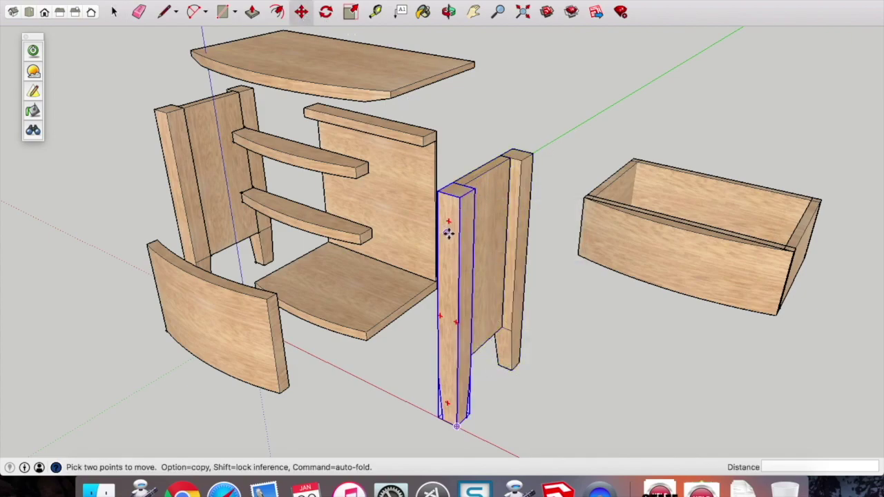
click(451, 236)
click(418, 258)
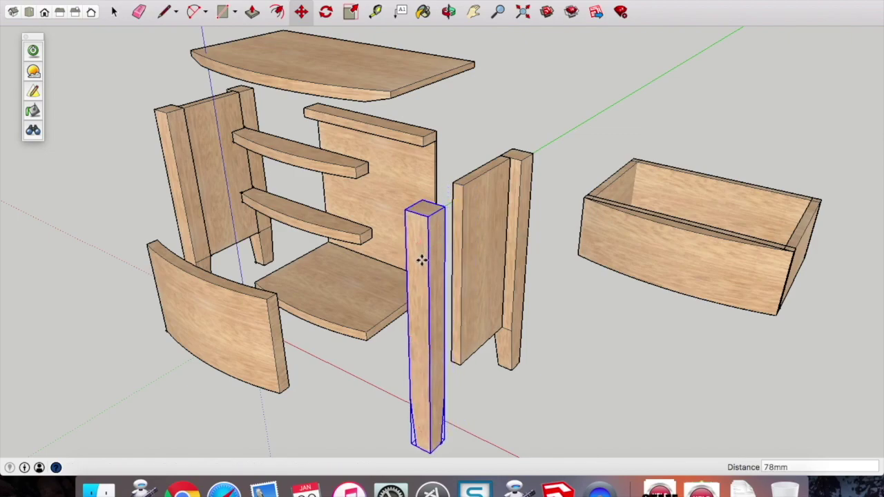
click(114, 12)
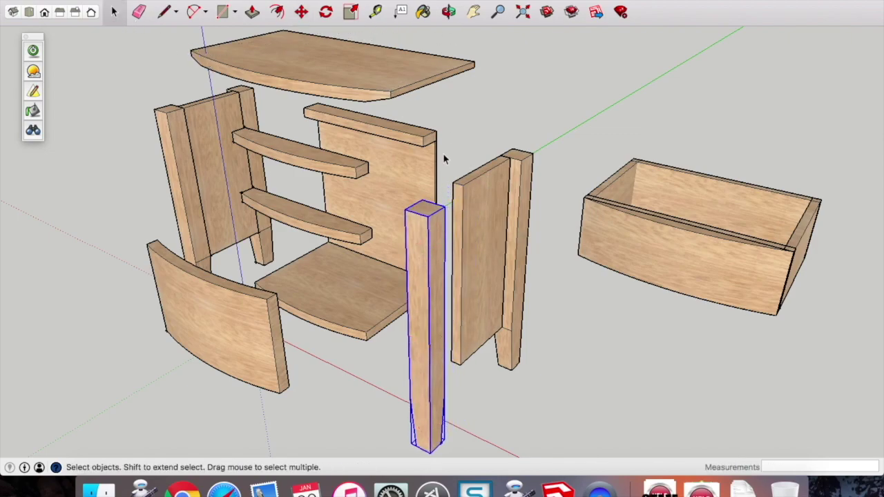
click(529, 183)
click(304, 12)
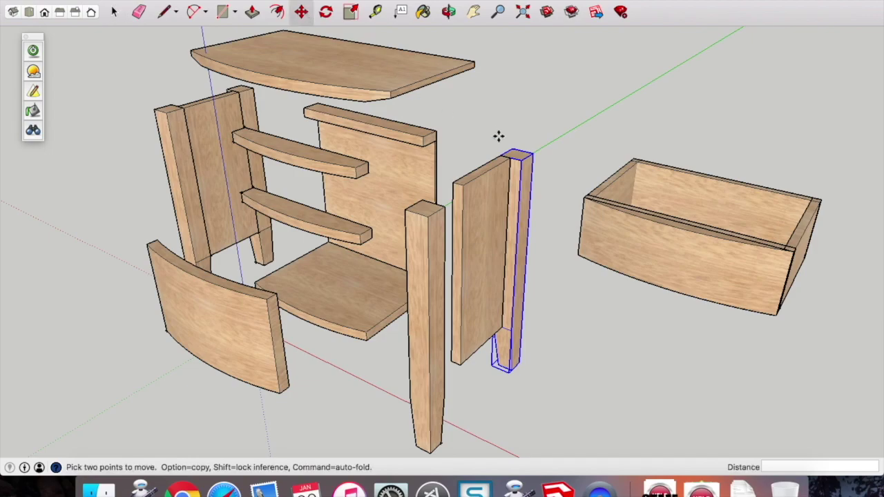
click(521, 172)
click(547, 151)
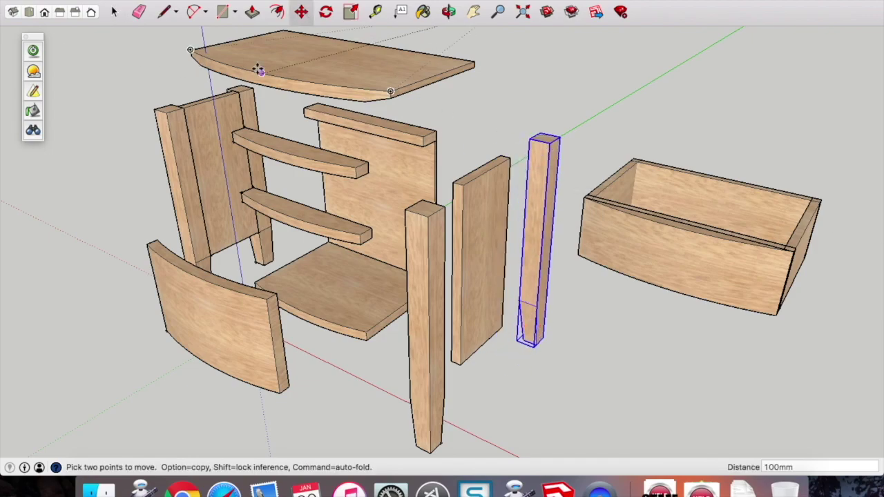
- Move the left side post outward to the left
key(space)
click(172, 132)
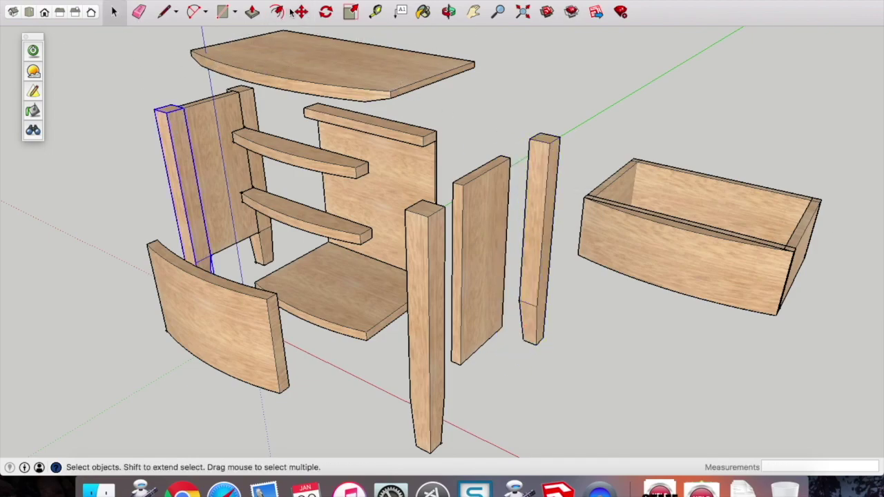
click(301, 12)
click(181, 141)
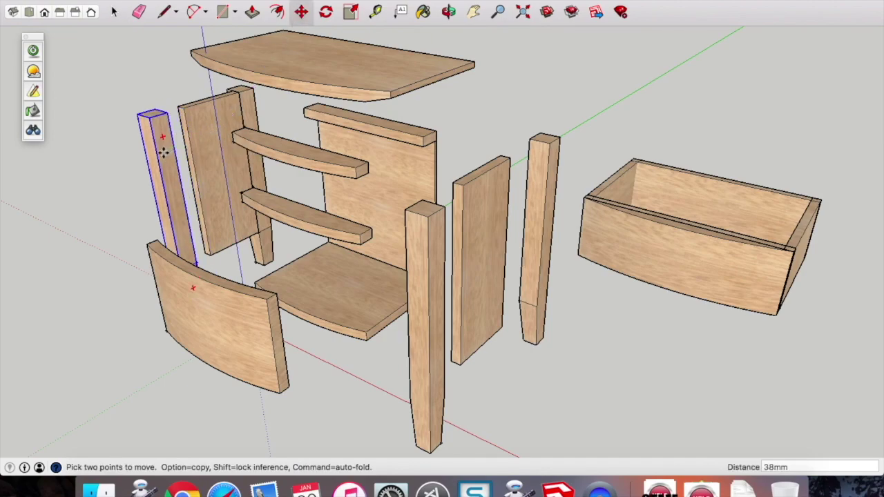
click(150, 142)
- Move the inner post slightly right and up, undoing an accidental rotation
key(space)
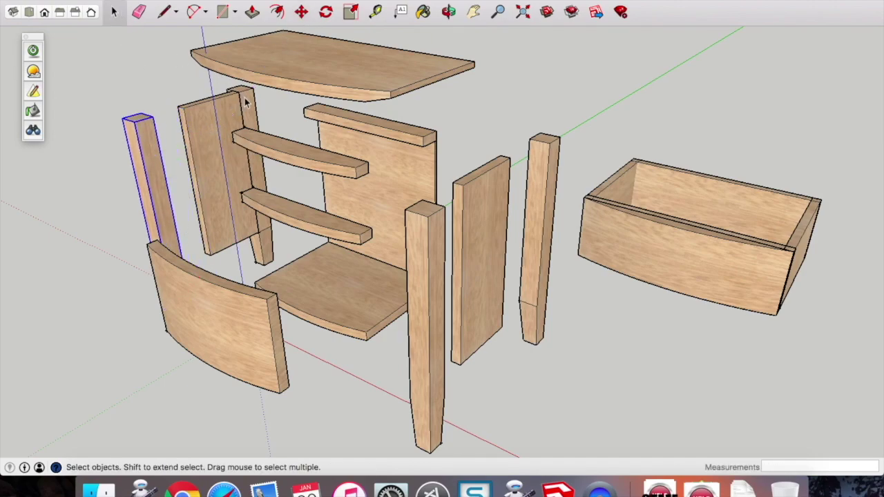
click(247, 103)
click(301, 12)
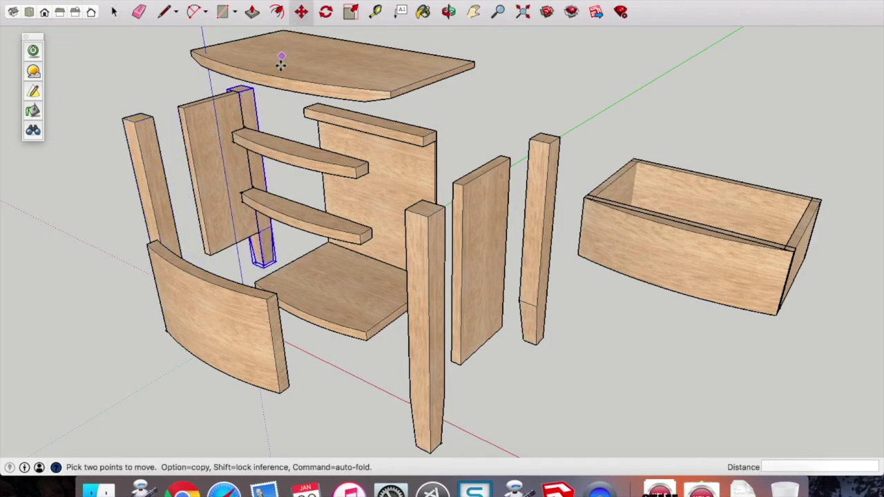
click(248, 109)
click(261, 105)
key(super+z)
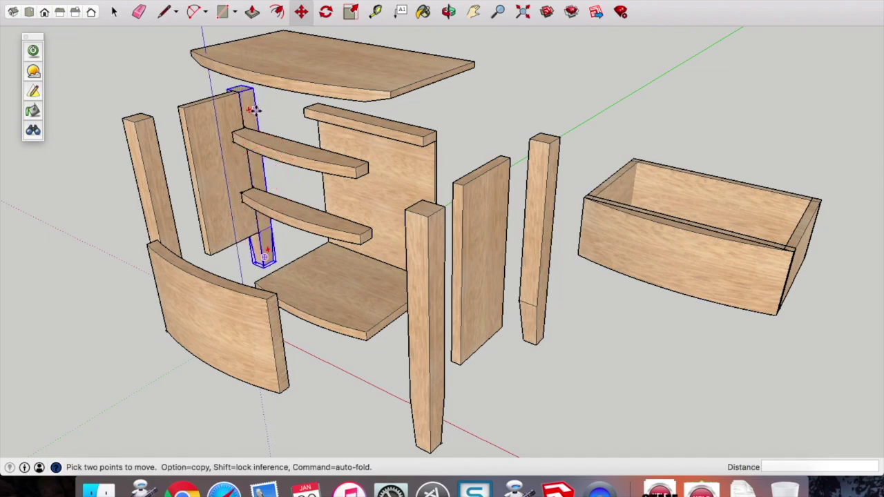
click(252, 110)
click(267, 104)
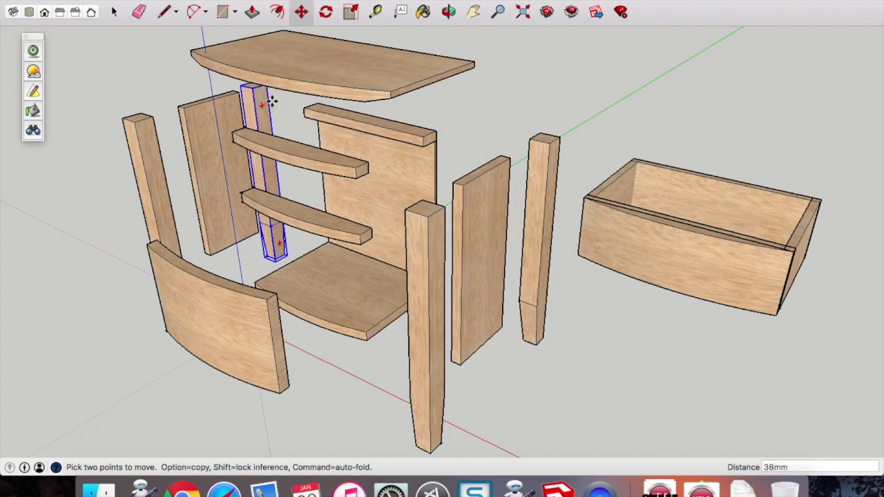
- Push the back panel back behind the shelves and orbit to inspect the exploded parts
click(114, 11)
click(403, 189)
click(301, 12)
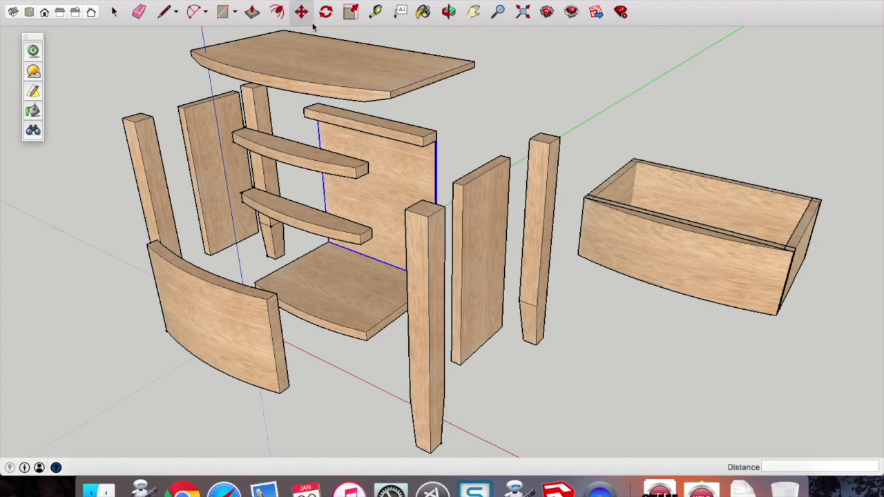
click(398, 186)
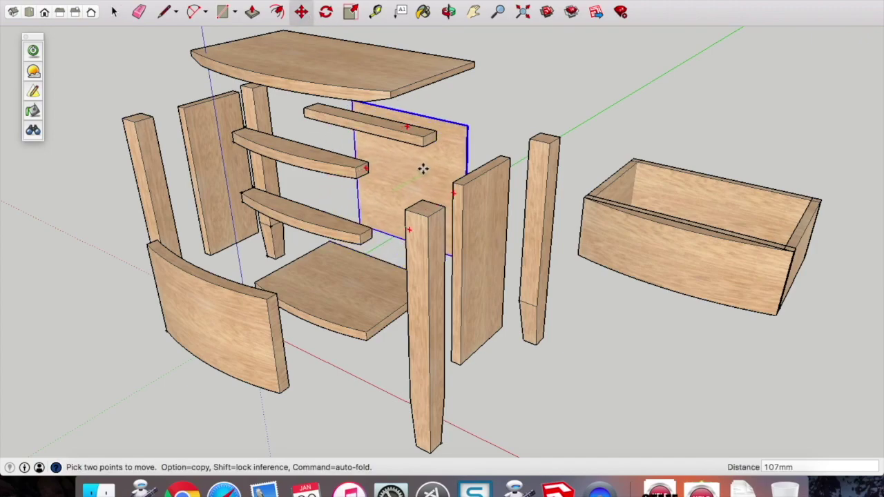
click(423, 169)
click(449, 12)
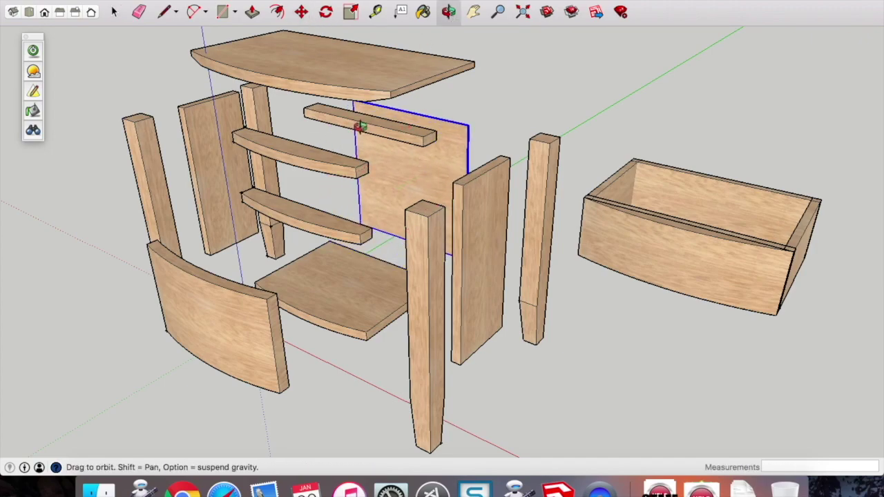
mouse_move(357, 124)
mouse_down()
mouse_move(405, 99)
mouse_move(395, 124)
mouse_move(371, 126)
mouse_up()
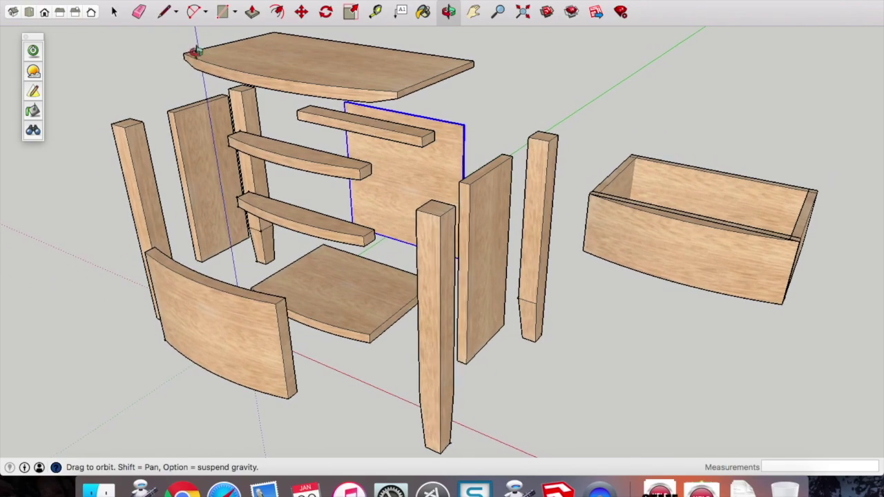
click(114, 12)
click(255, 159)
click(302, 12)
- Open the drawer group for editing its individual panels
scroll(443, 249, down, 5)
scroll(415, 207, up, 2)
key(space)
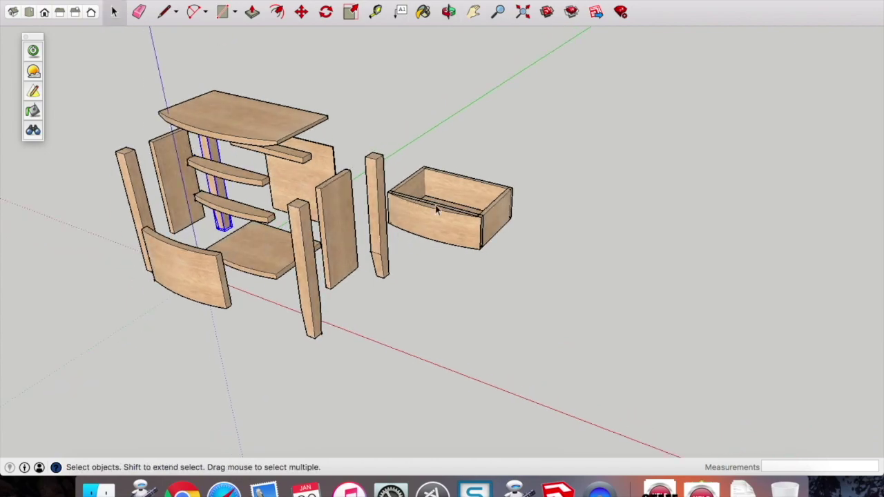
click(477, 222)
key(m)
scroll(417, 191, up, 4)
key(space)
double_click(416, 192)
key(m)
- Push the drawer back panel backward and pull the drawer front forward
click(414, 173)
click(425, 138)
click(332, 261)
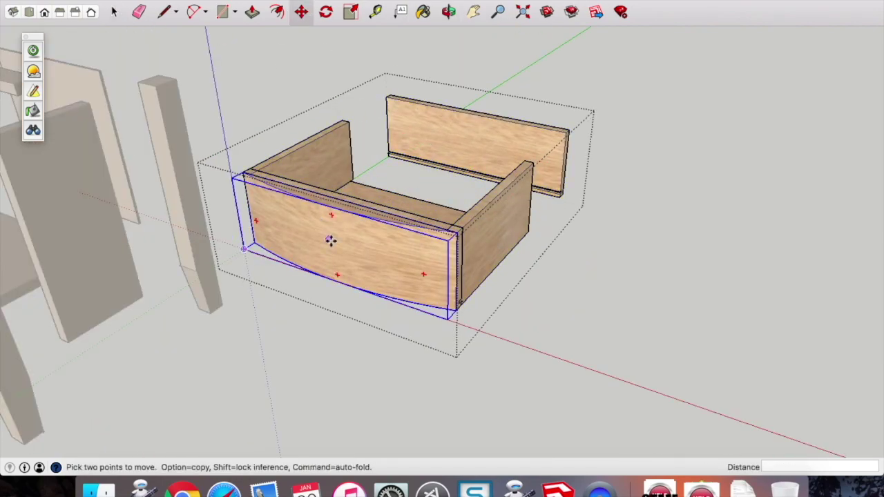
click(237, 316)
click(310, 270)
click(295, 261)
- Move the left and right drawer sides outward
key(space)
click(297, 169)
key(m)
drag(298, 169, 269, 165)
key(space)
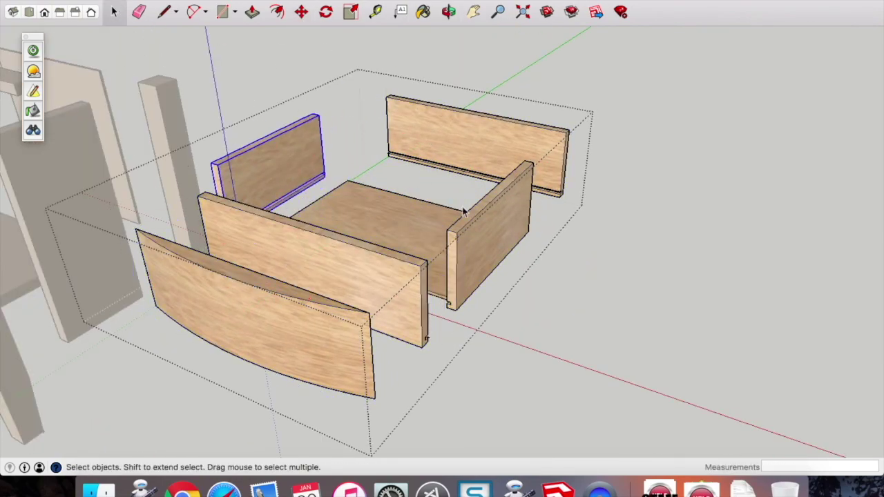
click(490, 228)
drag(491, 228, 572, 263)
- Orbit around the exploded model and select all of it
scroll(395, 49, down, 5)
scroll(394, 49, up, 5)
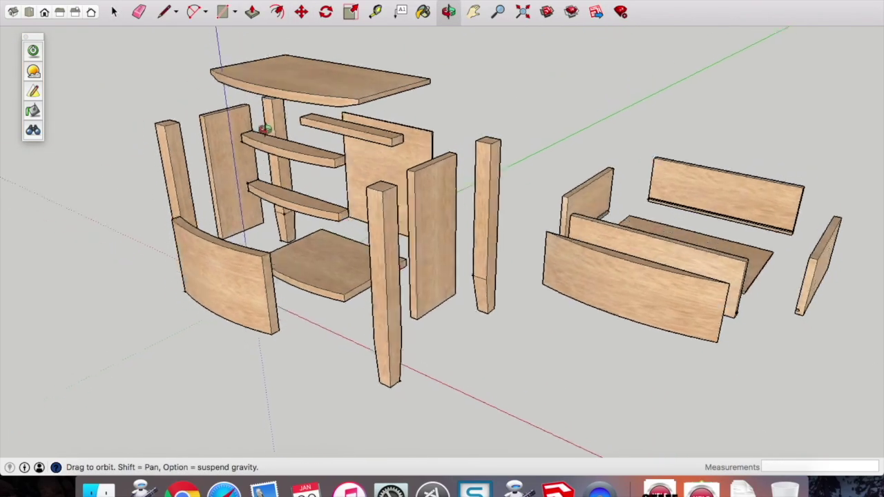
middle_drag(395, 49, 572, 95)
scroll(571, 96, up, 1)
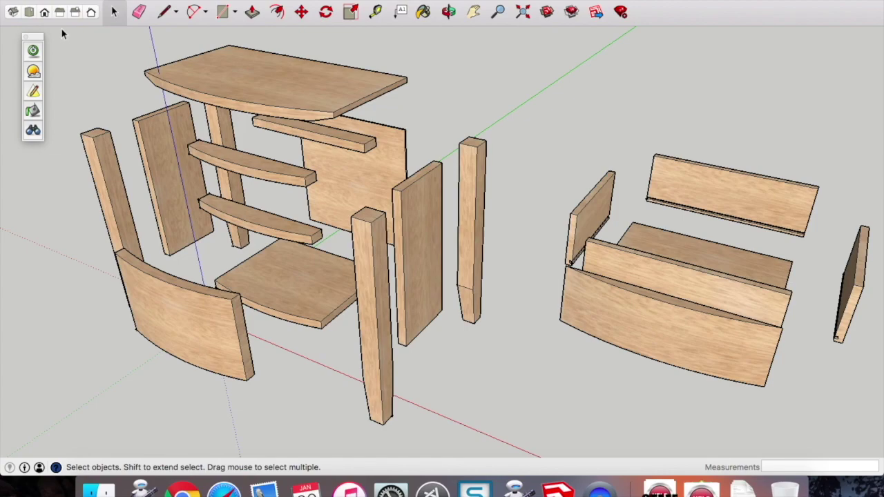
drag(57, 31, 880, 454)
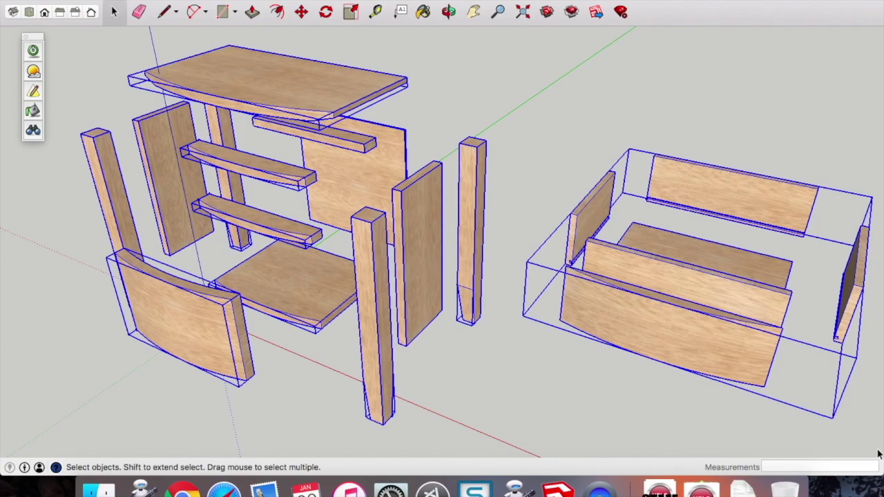
- Render only the selected exploded cabinet and drawer at 1200x900 in Twilight Render
click(32, 51)
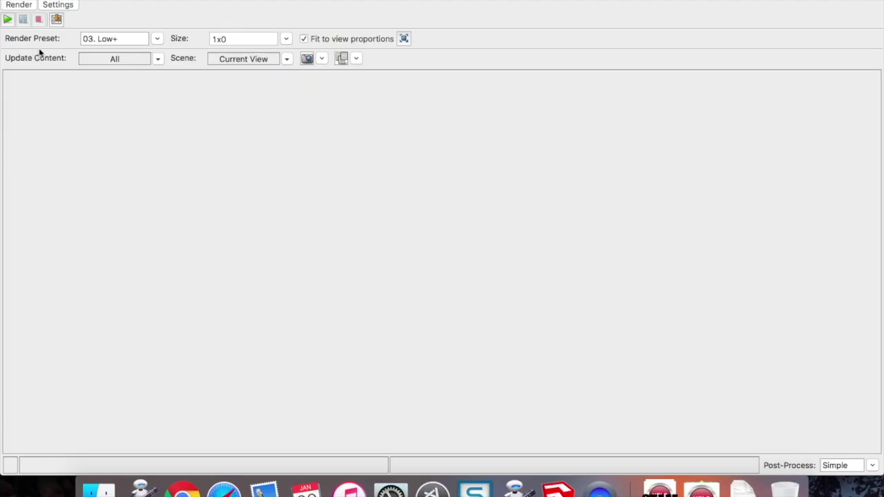
drag(244, 42, 212, 42)
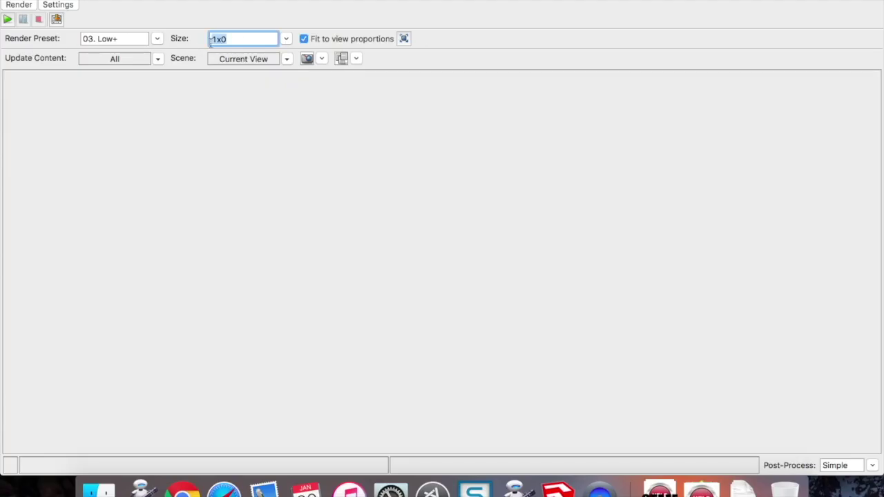
click(286, 39)
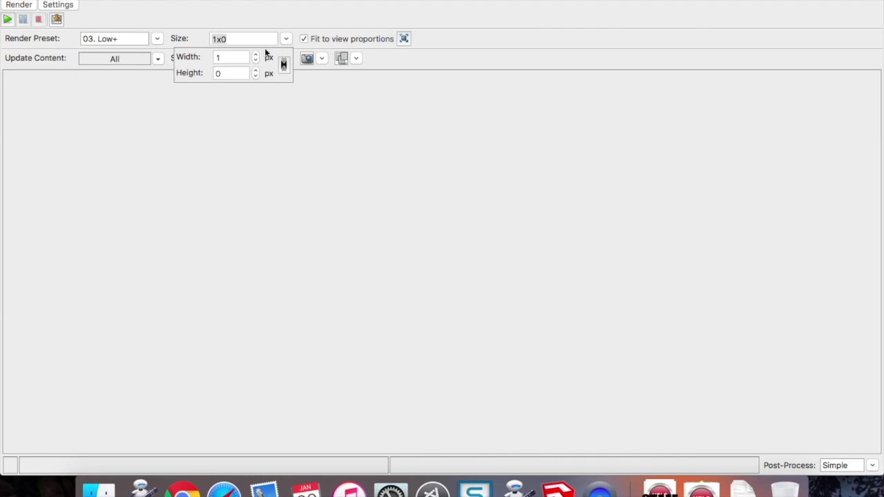
click(226, 58)
text(200)
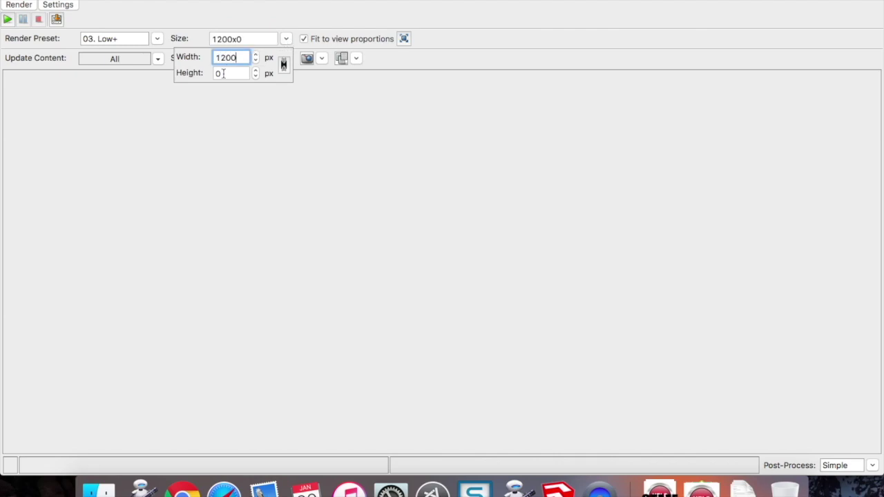
click(222, 74)
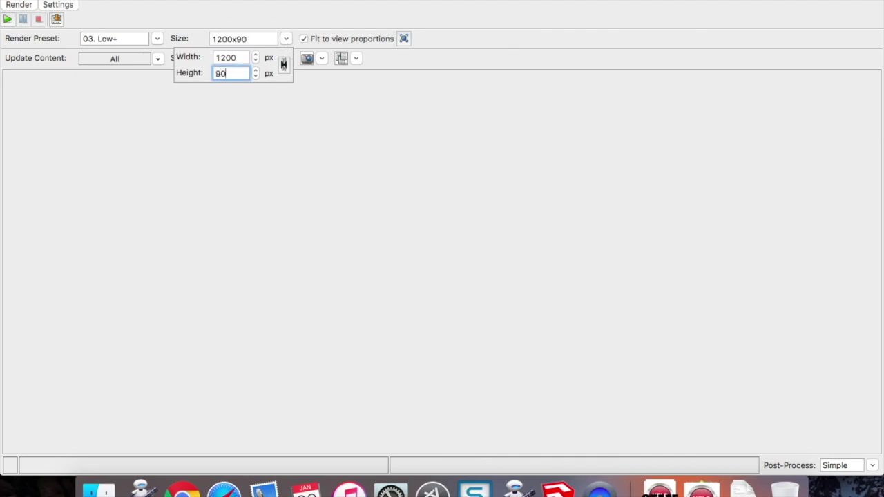
key(Return)
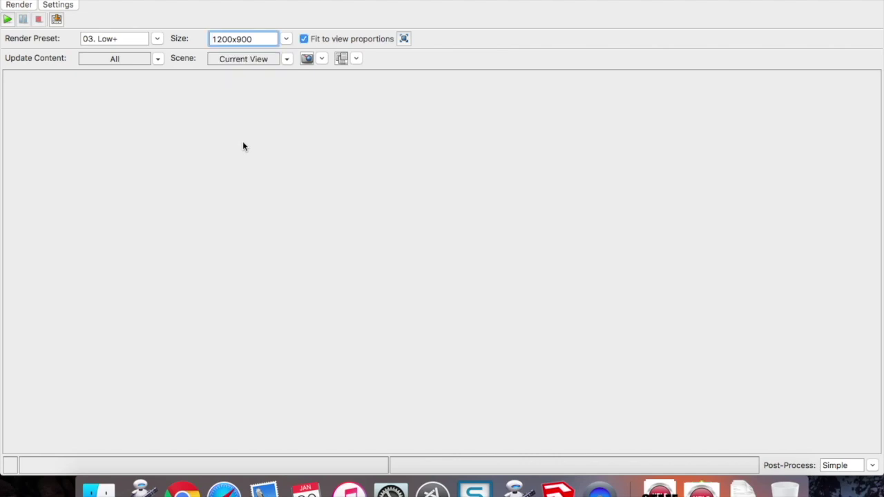
click(8, 19)
click(449, 209)
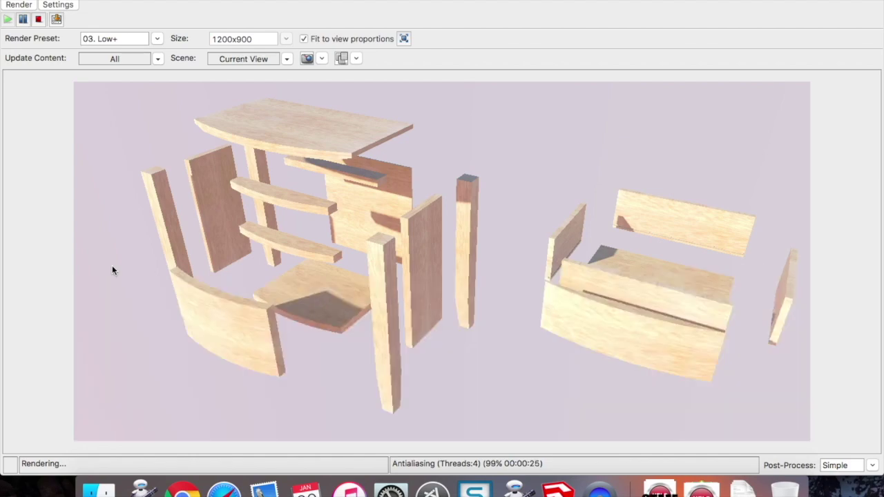
click(56, 20)
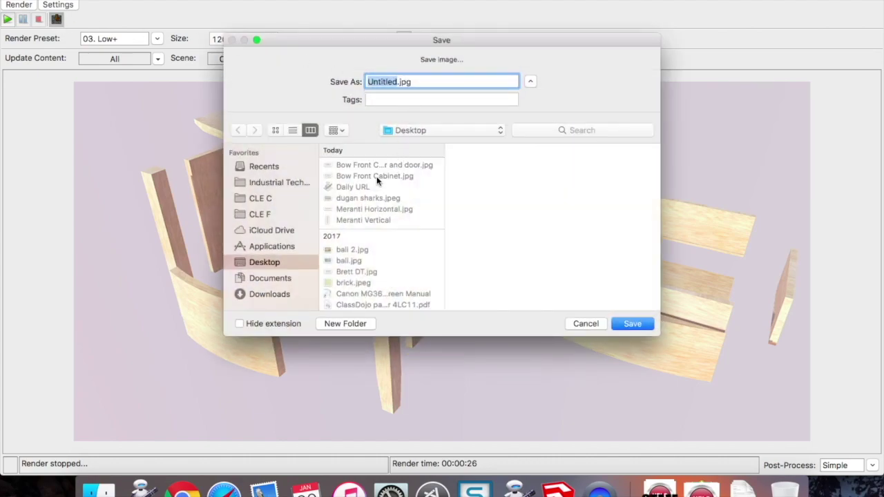
- Append 'Exploded View' to the Bow Front Cabinet file name and save the JPG to the Desktop
click(376, 176)
click(437, 81)
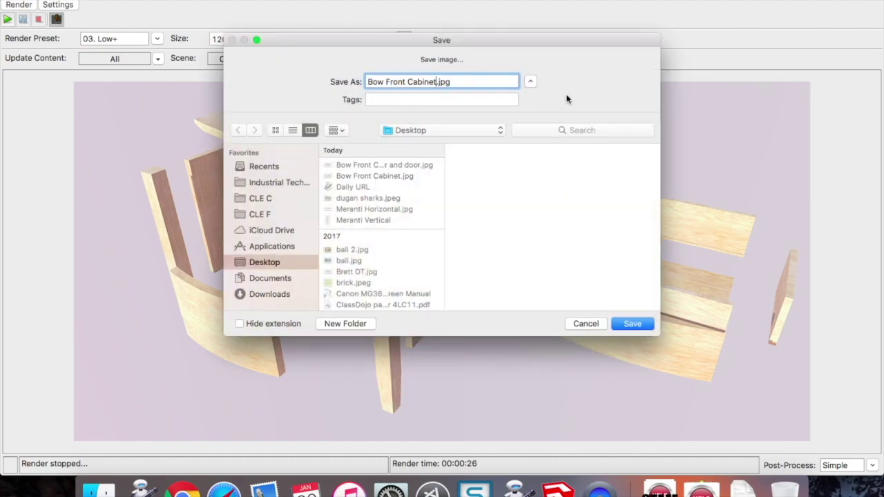
text(Exploded View)
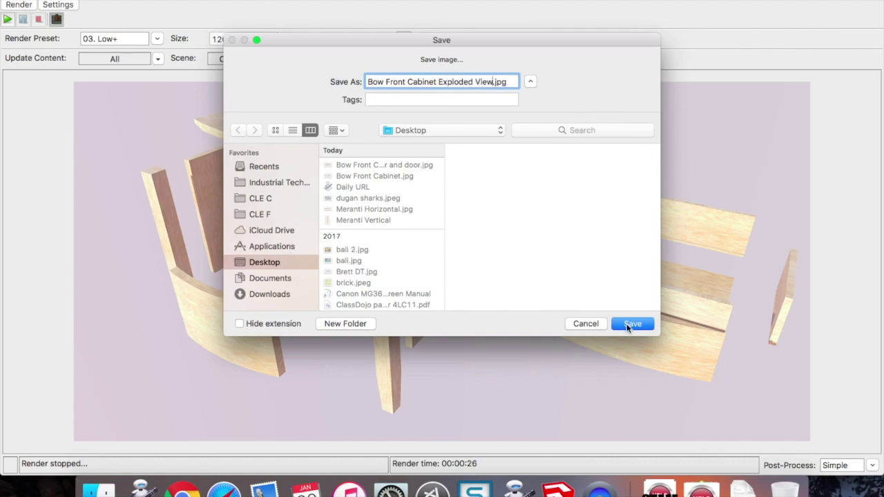
click(631, 324)
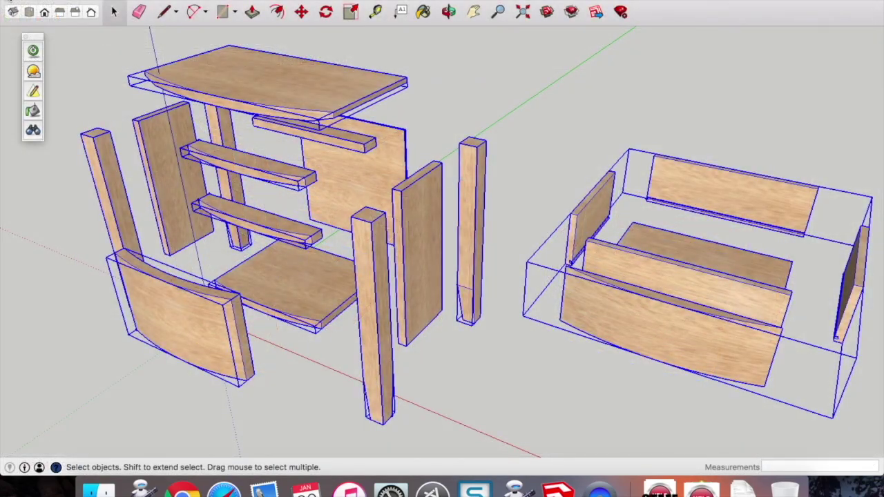
- Deselect the parts and undo the explode so the nightstand is reassembled
click(124, 66)
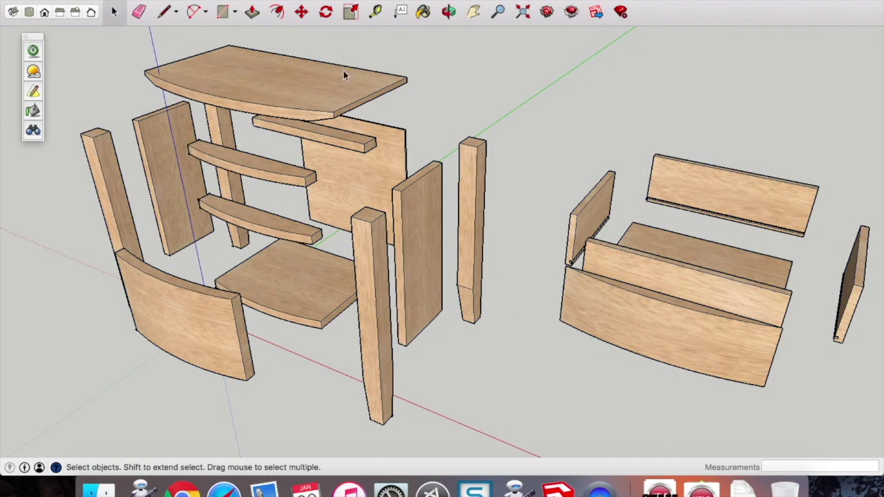
click(448, 11)
drag(445, 55, 439, 78)
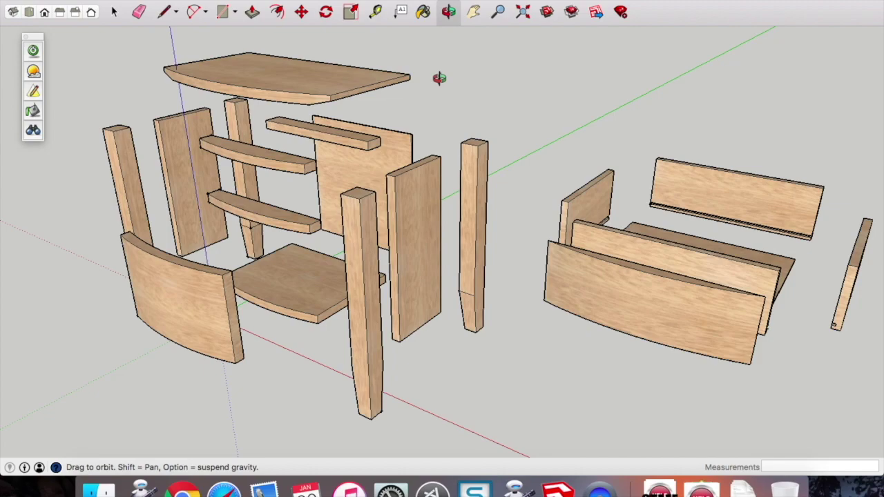
click(115, 19)
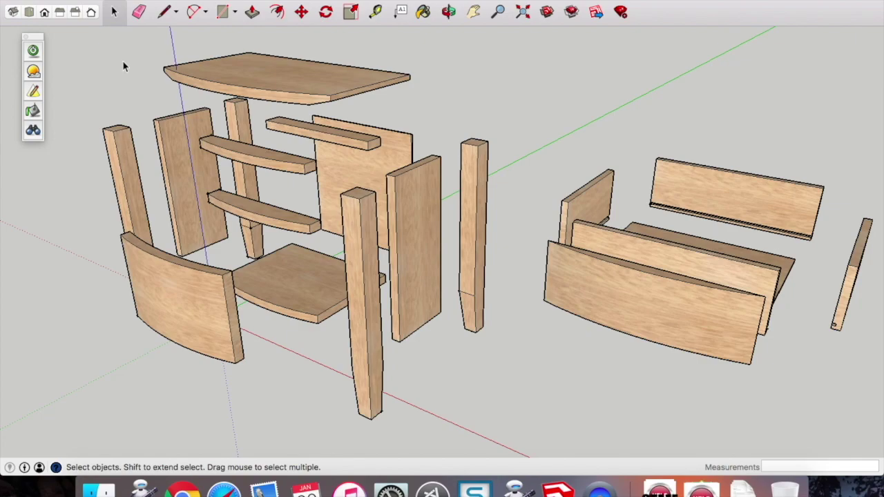
key(Page_Down)
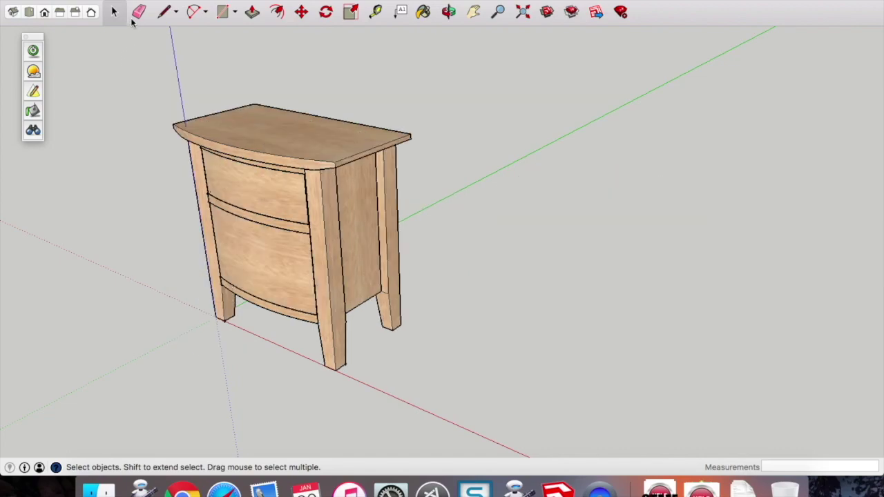
- Orbit and zoom to a closer three-quarter view of the assembled cabinet
click(449, 12)
drag(236, 115, 134, 156)
scroll(135, 156, up, 3)
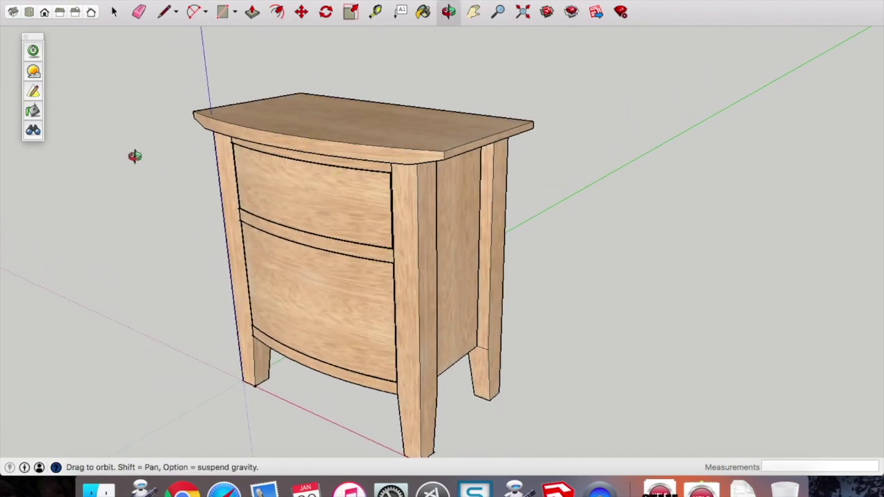
scroll(221, 325, down, 1)
scroll(240, 414, up, 3)
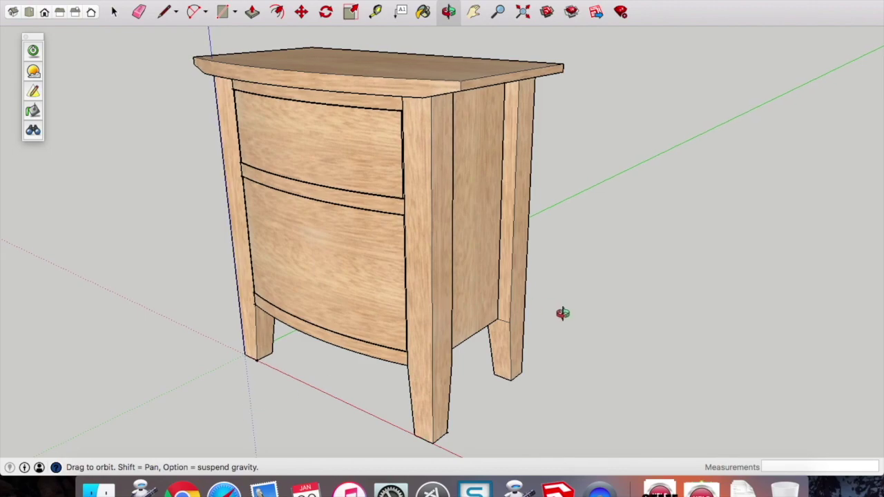
click(113, 12)
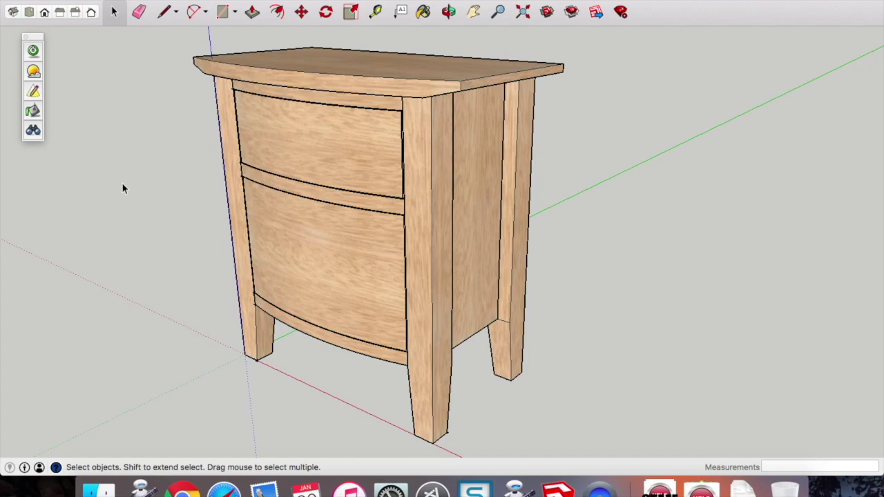
- Open the Scenes panel and save the current view as Scene 1
click(291, 0)
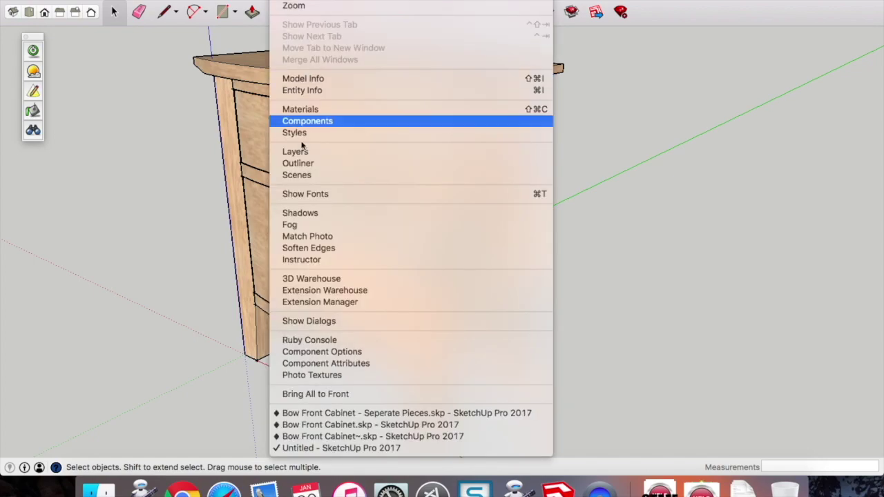
click(305, 177)
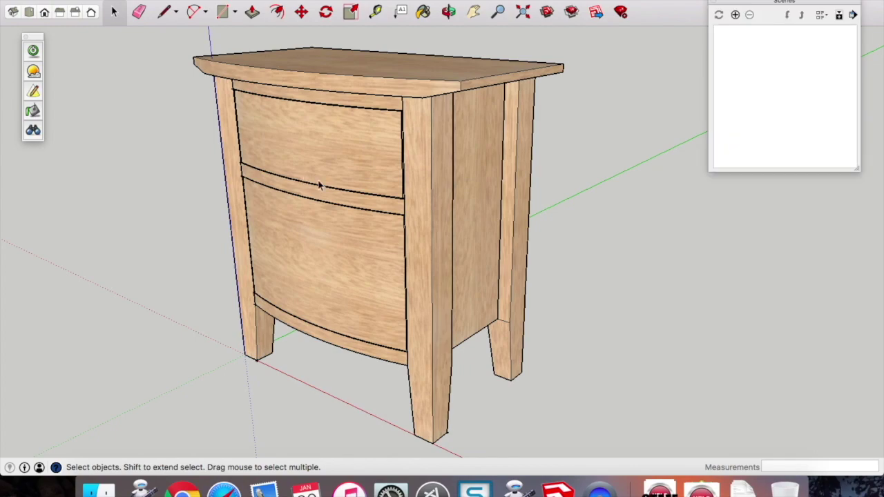
click(737, 15)
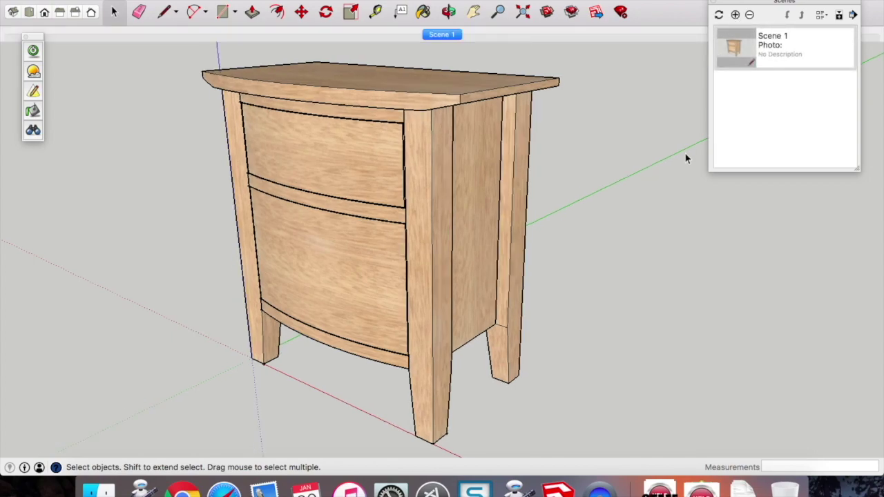
- Orbit to a straight front view for Scene 2 and an angled view for Scene 3
click(449, 13)
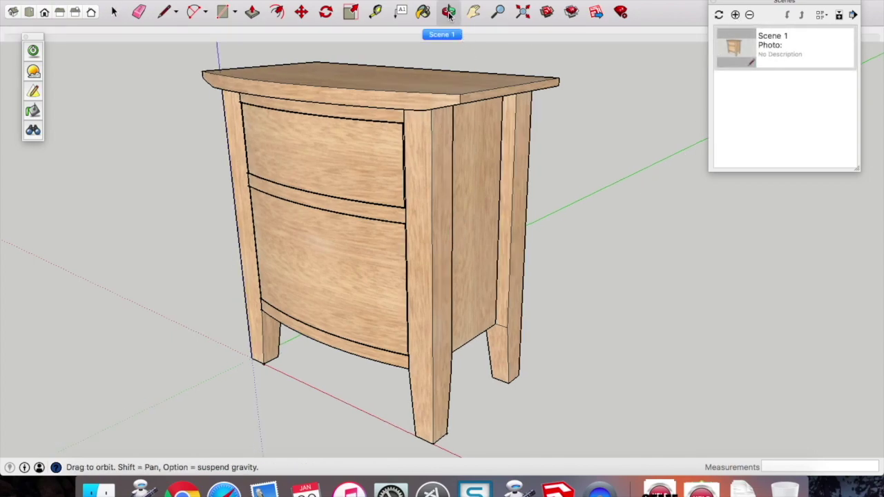
drag(283, 223, 470, 176)
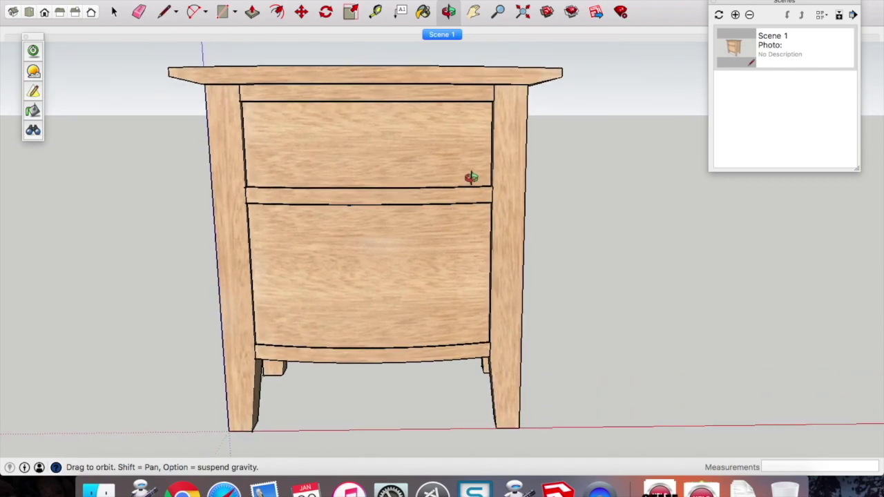
click(736, 15)
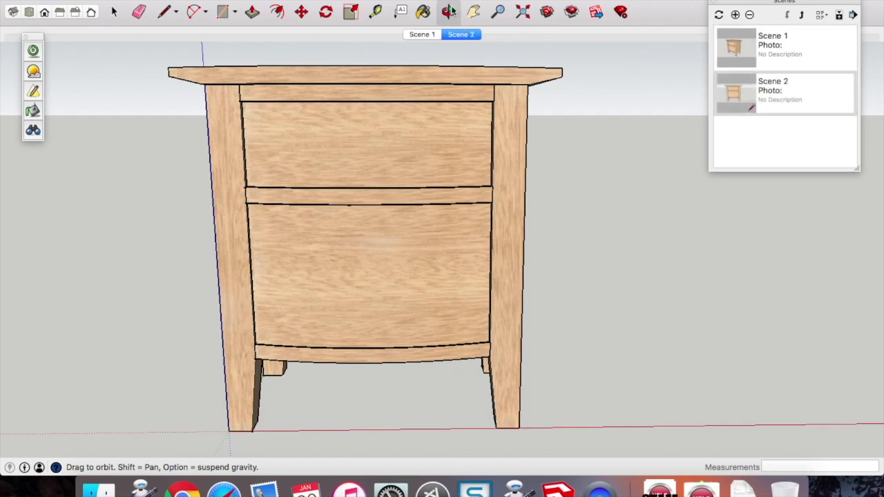
drag(338, 161, 541, 184)
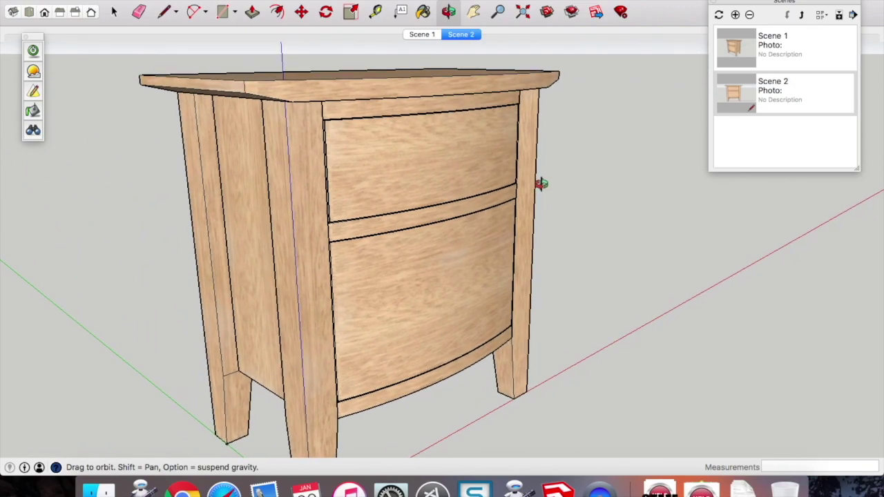
scroll(542, 184, down, 3)
drag(438, 197, 469, 205)
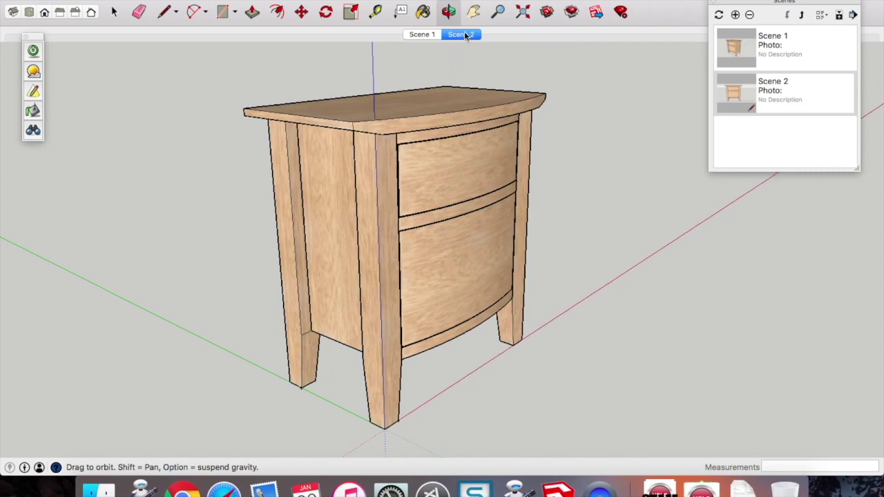
click(735, 14)
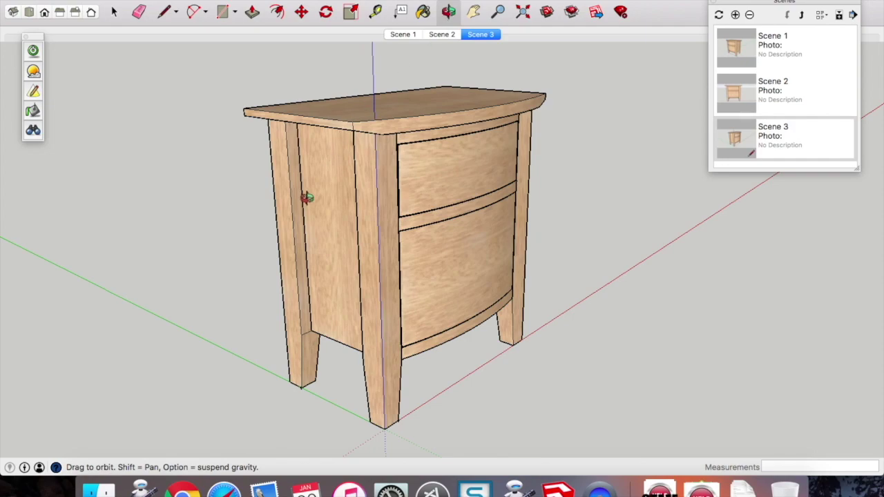
- Orbit the nightstand and save Scenes 4 through 7, including front and rear three-quarter views
drag(286, 259, 483, 252)
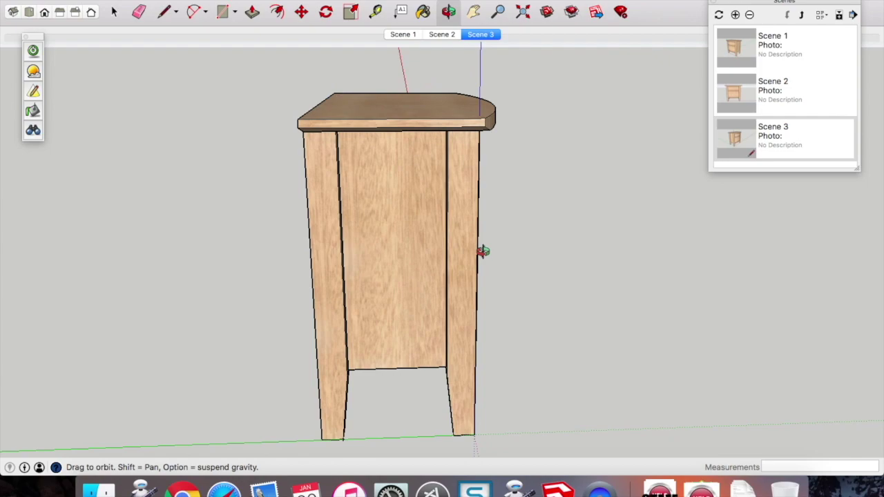
click(736, 15)
drag(290, 299, 518, 225)
click(736, 14)
drag(316, 203, 435, 231)
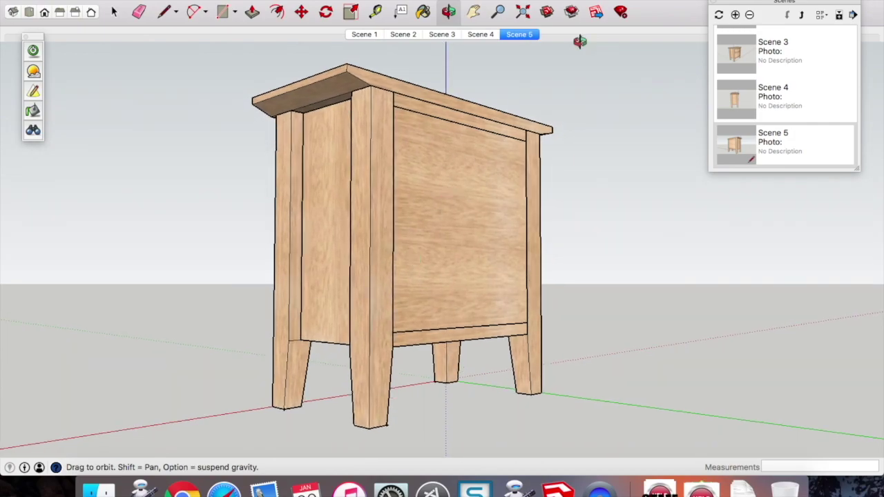
click(735, 15)
drag(359, 228, 525, 228)
click(736, 15)
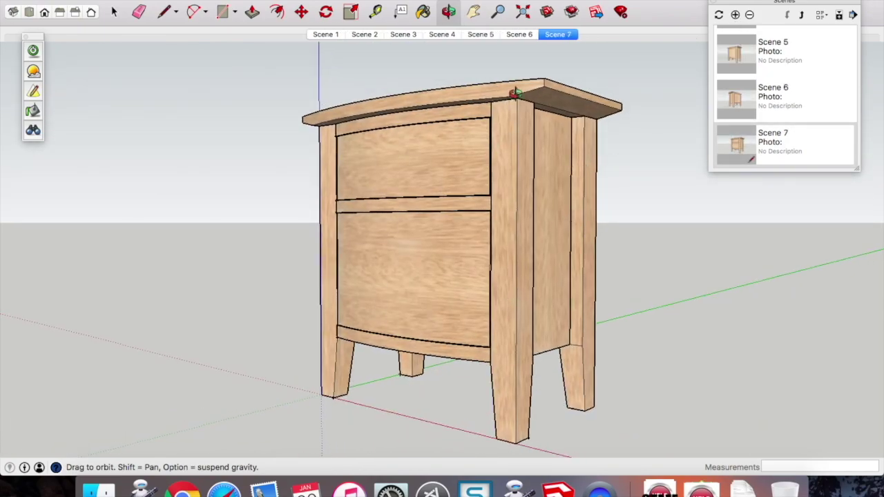
- Save a close corner view as Scene 8 and a high top-down view as Scene 9
scroll(515, 92, up, 10)
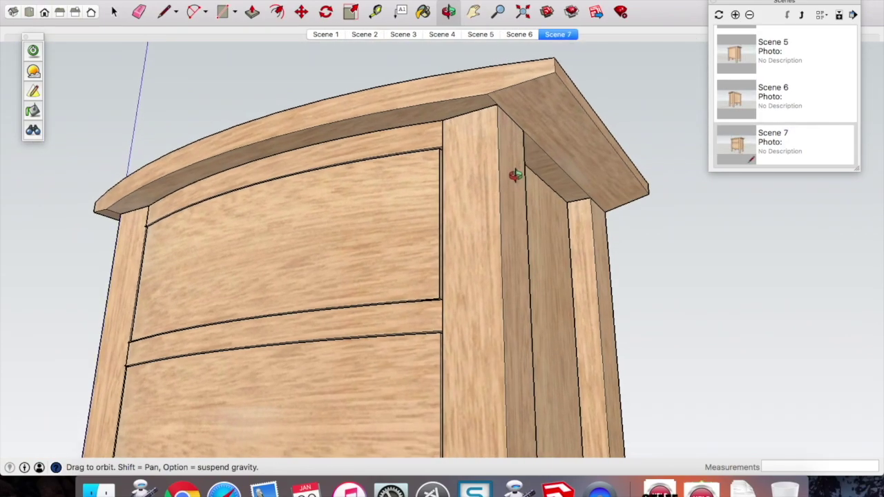
click(736, 15)
scroll(486, 134, down, 5)
drag(485, 134, 415, 207)
click(736, 14)
- Save a low close view as Scene 10 and a front three-quarter view as Scene 11
drag(622, 241, 504, 191)
scroll(488, 112, down, 5)
click(736, 14)
scroll(520, 102, up, 2)
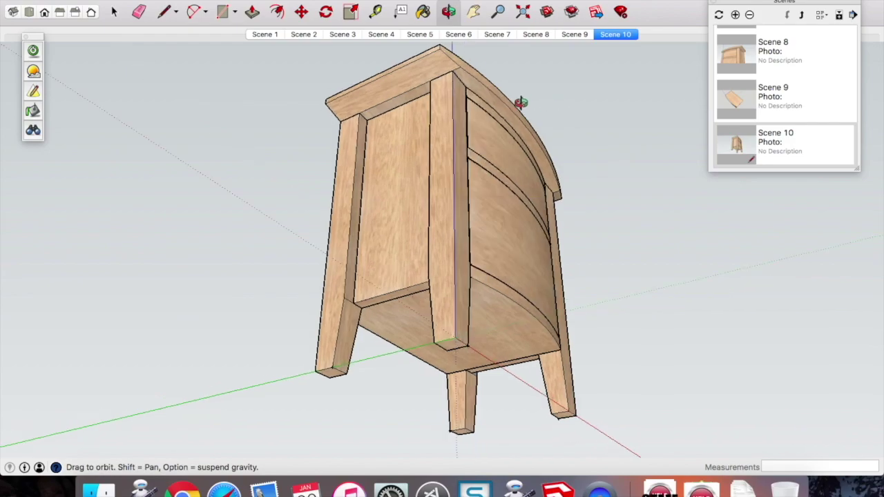
drag(520, 102, 695, 87)
click(736, 15)
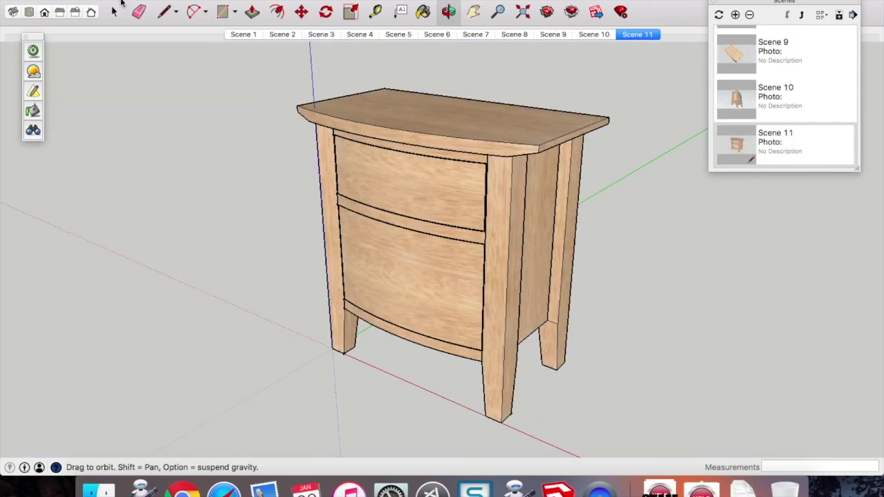
- Select the top drawer, orbit to a more frontal angle for Scene 16, then return to Scene 1
click(114, 11)
click(418, 174)
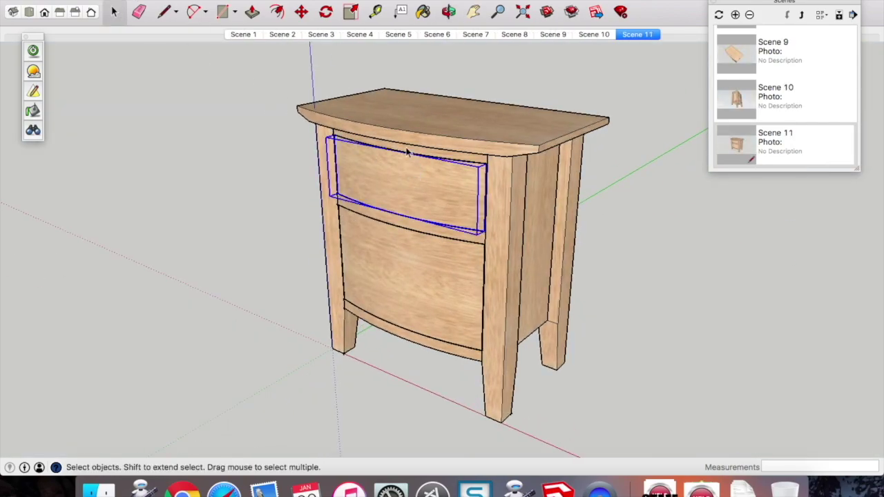
click(302, 12)
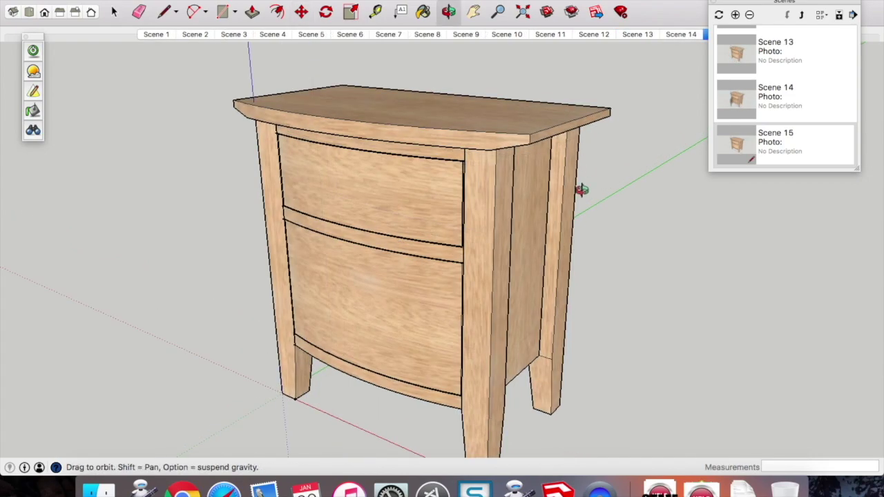
drag(583, 190, 650, 358)
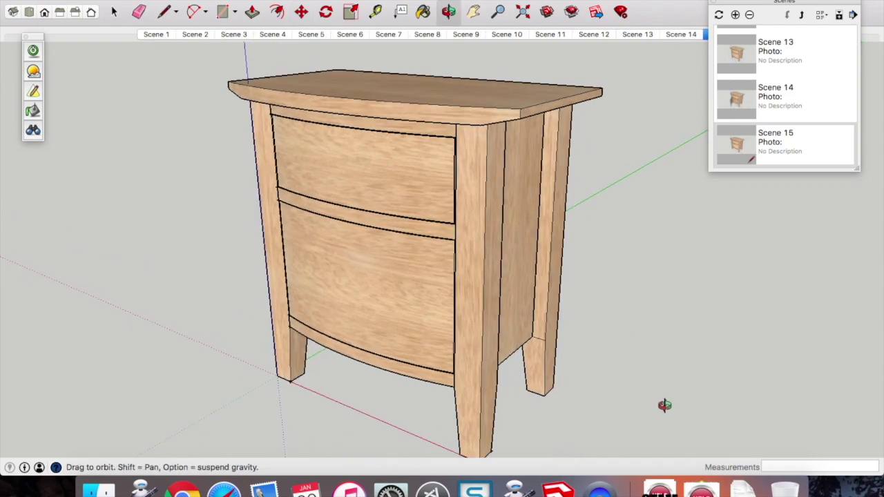
click(736, 15)
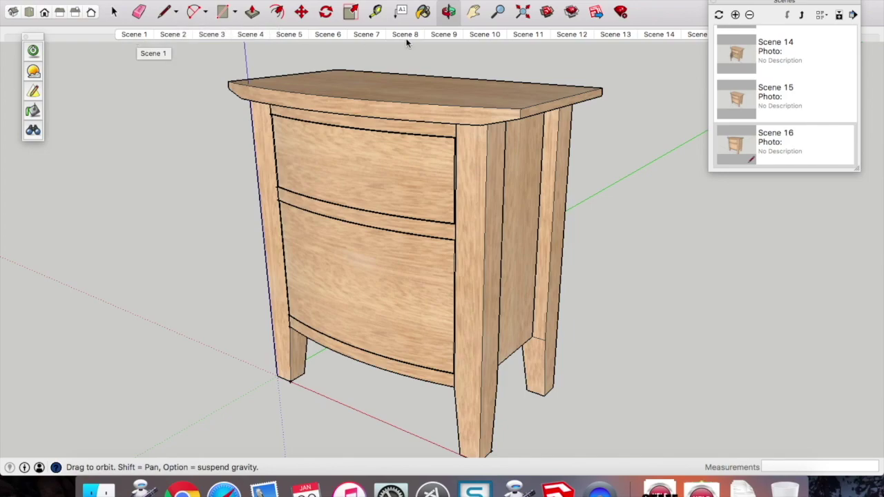
click(142, 35)
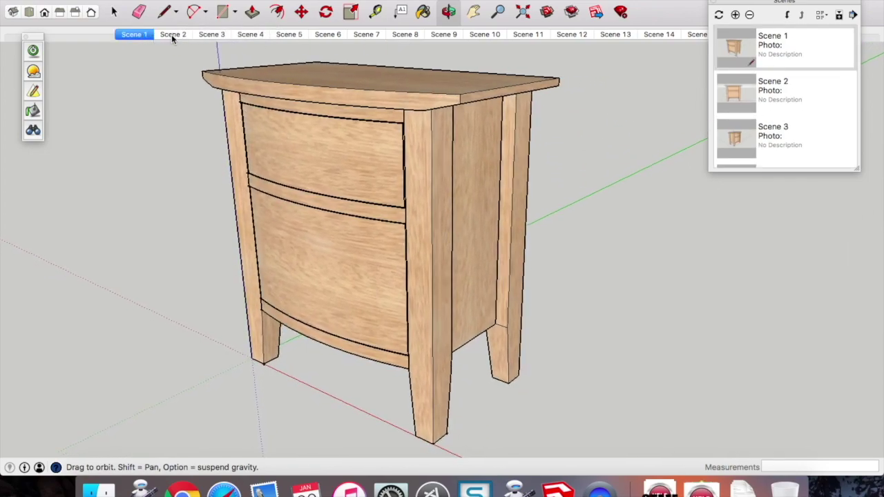
- Step through the Scene 2 to Scene 6 views, then return to Scene 1
click(171, 34)
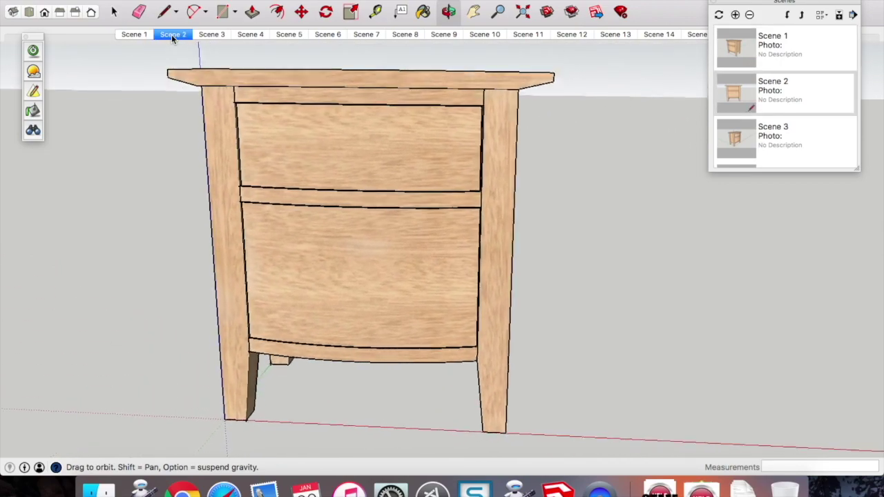
click(210, 34)
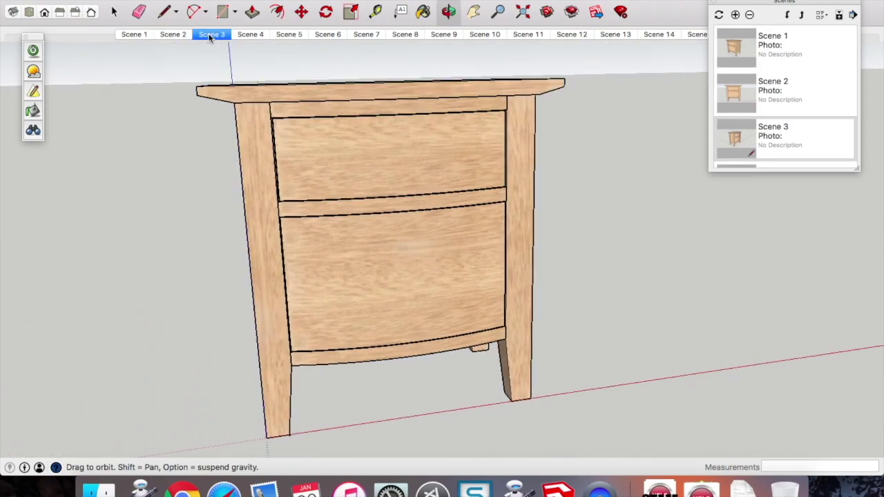
click(248, 34)
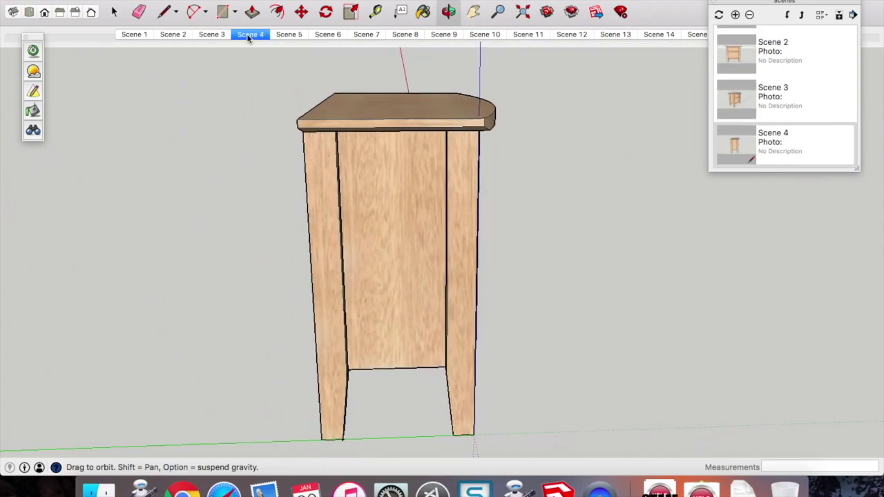
click(288, 34)
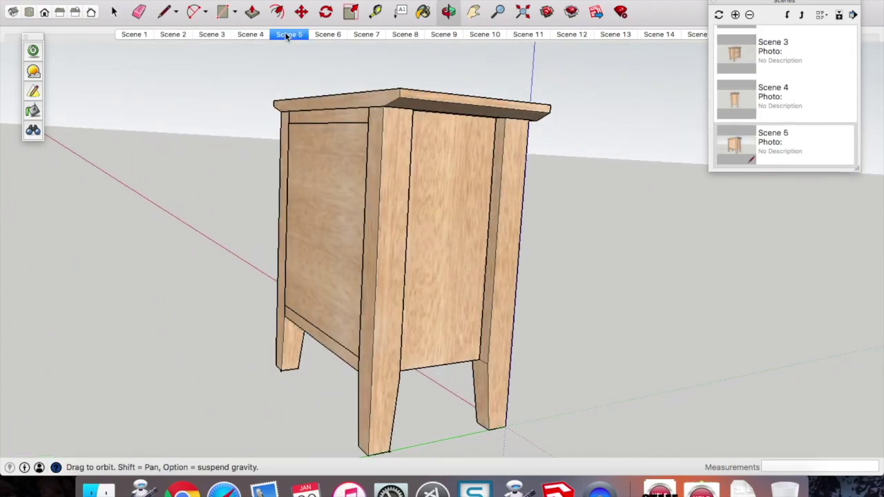
click(327, 34)
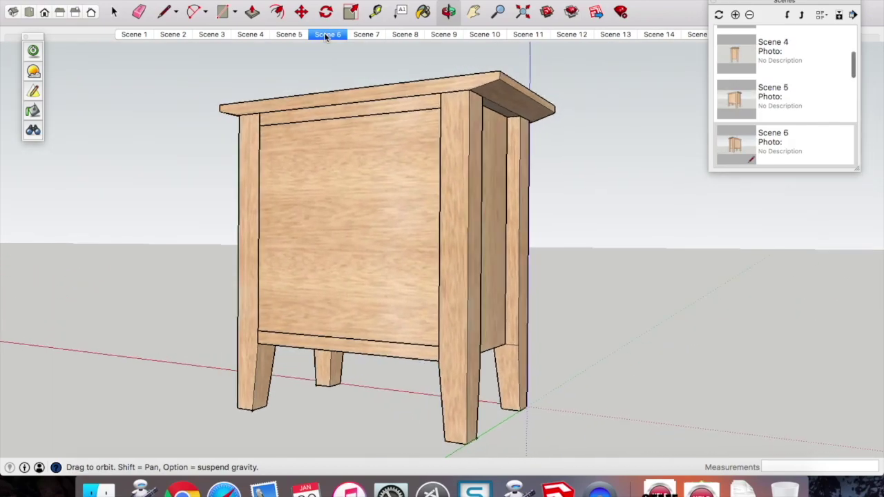
click(134, 35)
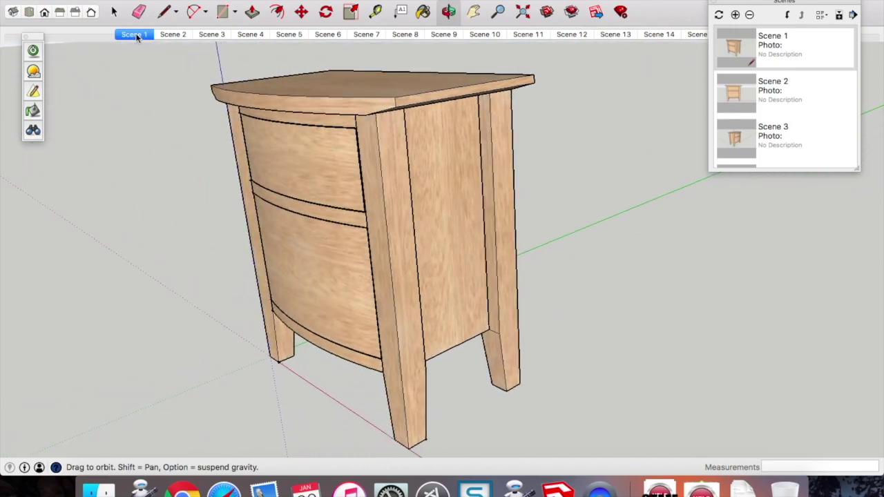
right_click(134, 34)
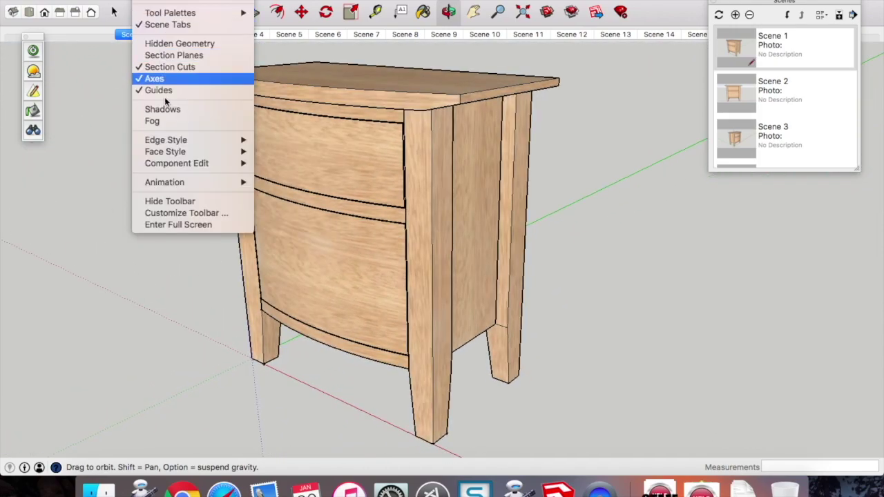
- Set the animation transition time to 2 seconds and slide delay to 4 seconds
mouse_move(178, 183)
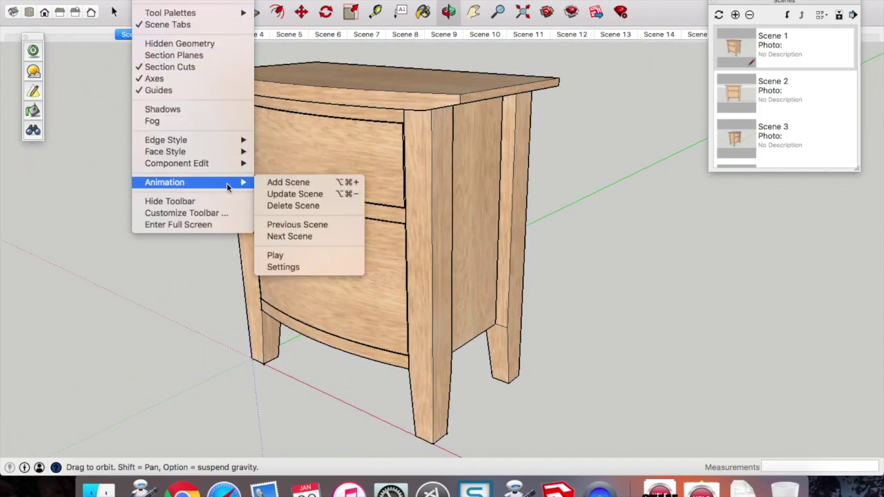
click(289, 268)
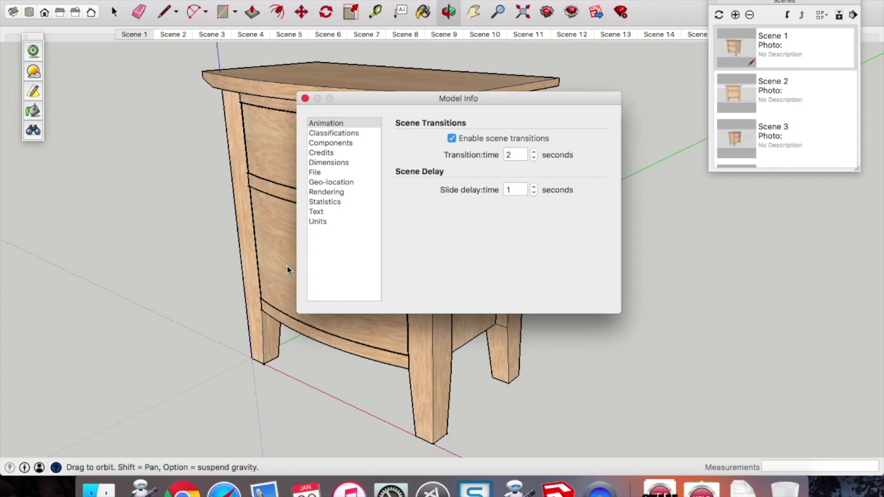
click(533, 152)
click(535, 187)
click(535, 188)
click(305, 98)
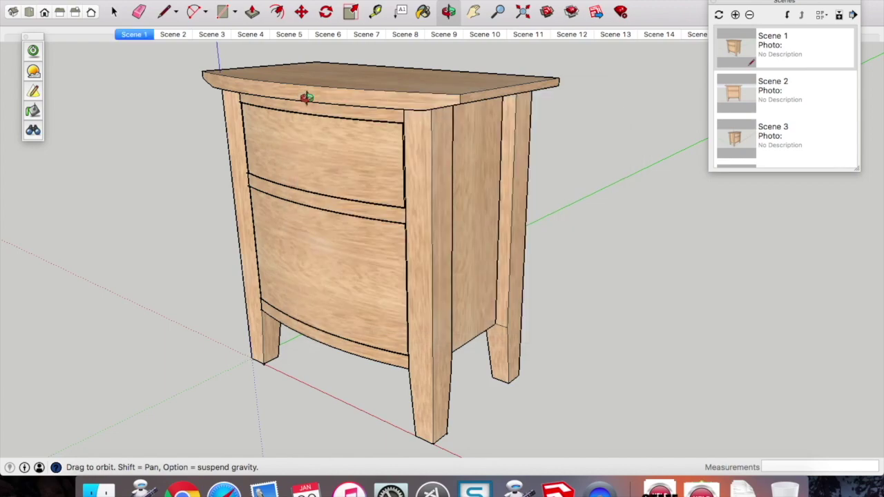
- Export the animation as 'Bow Front Cabinet' to the Desktop, keeping H.264 MP4 format
click(103, 0)
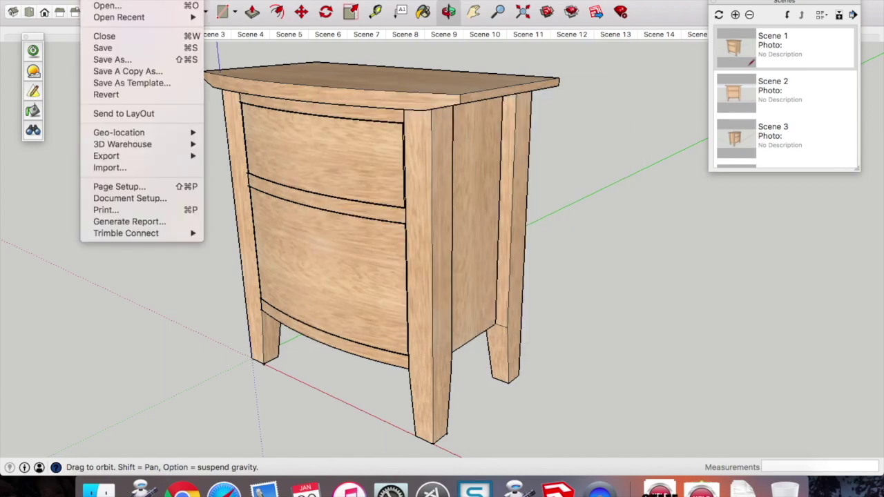
mouse_move(140, 158)
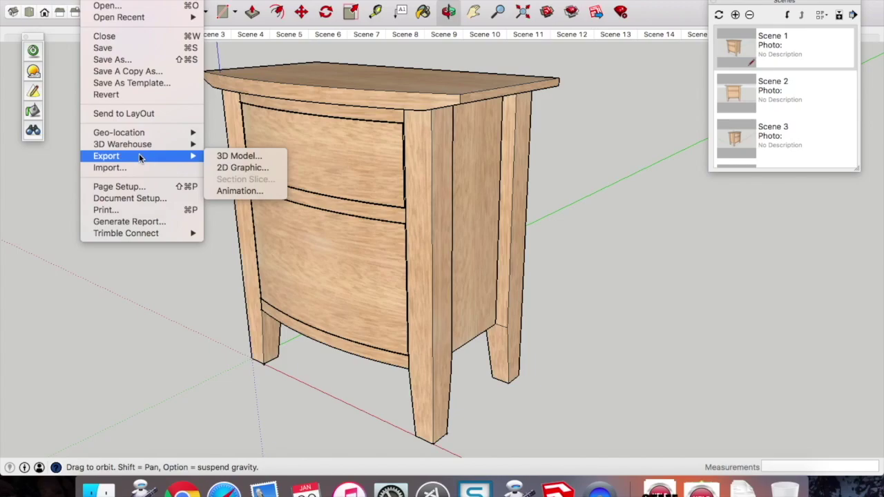
click(231, 192)
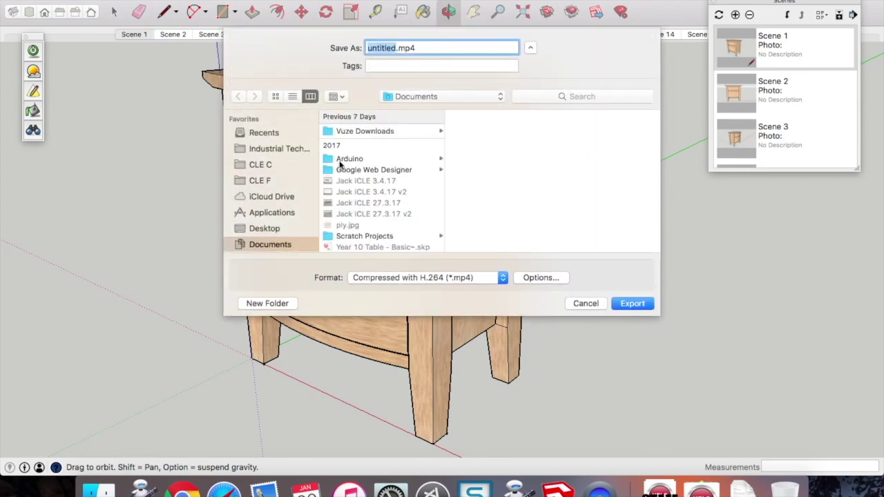
text(Bow Front)
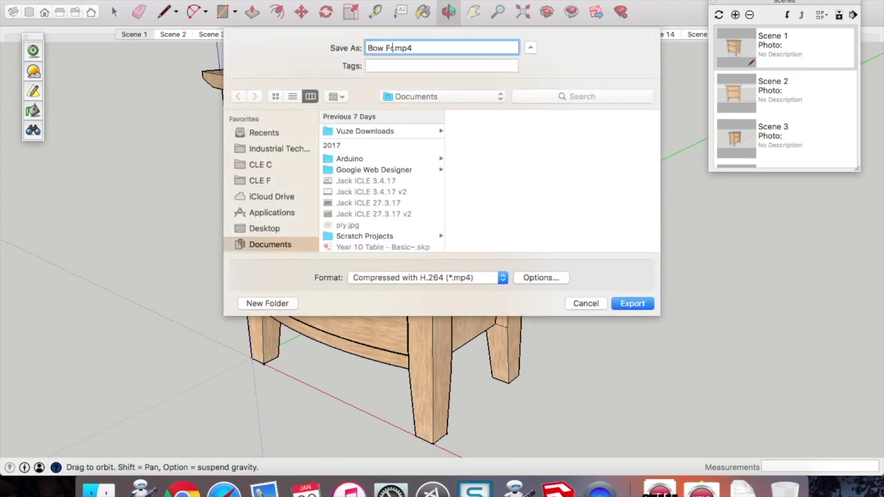
text( Cabinet)
click(267, 229)
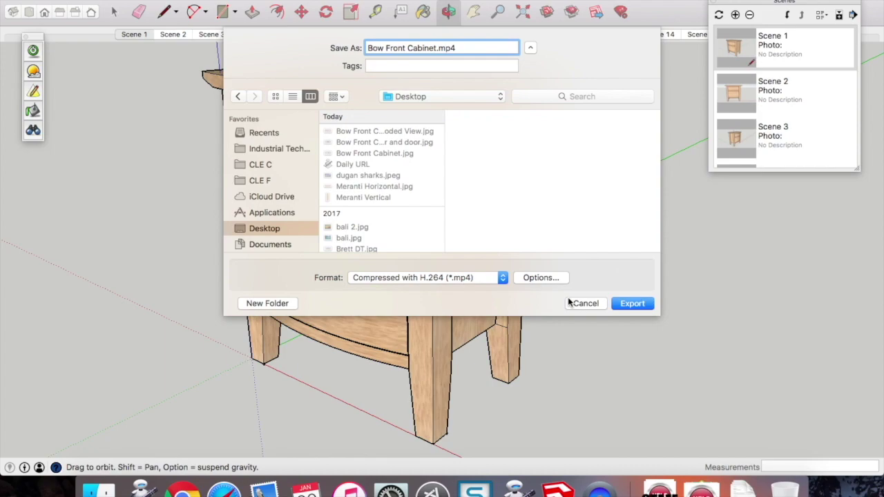
click(503, 278)
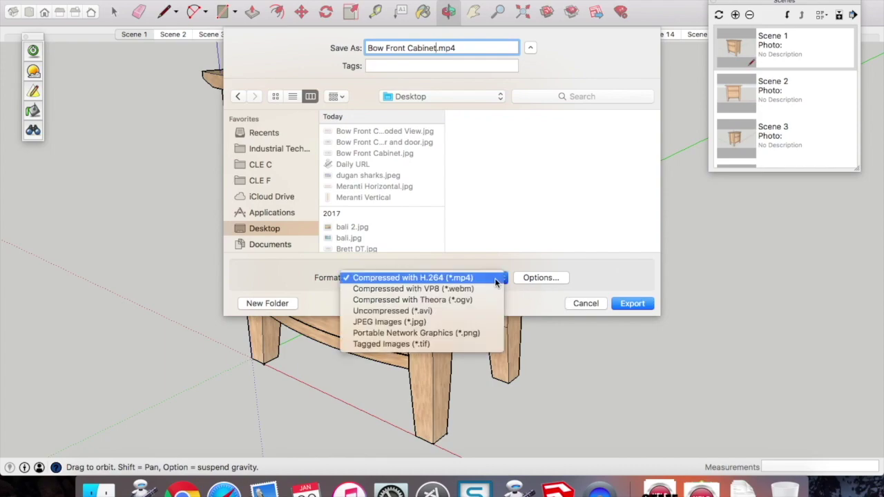
click(495, 279)
- Export the video at 480p SD with 'Loop to starting scene' turned off
click(537, 278)
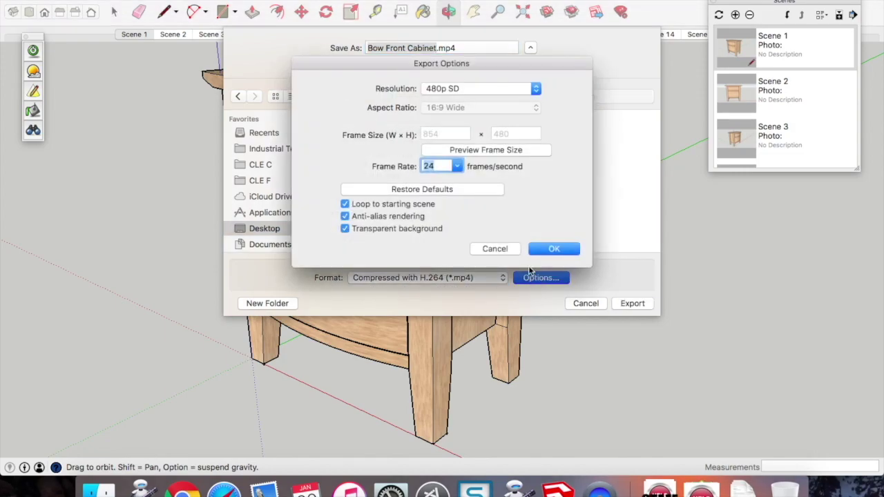
click(507, 89)
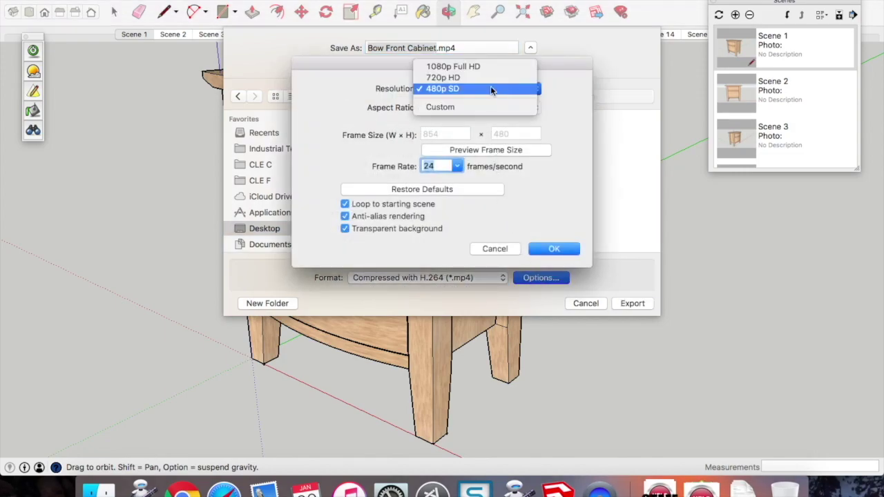
click(459, 89)
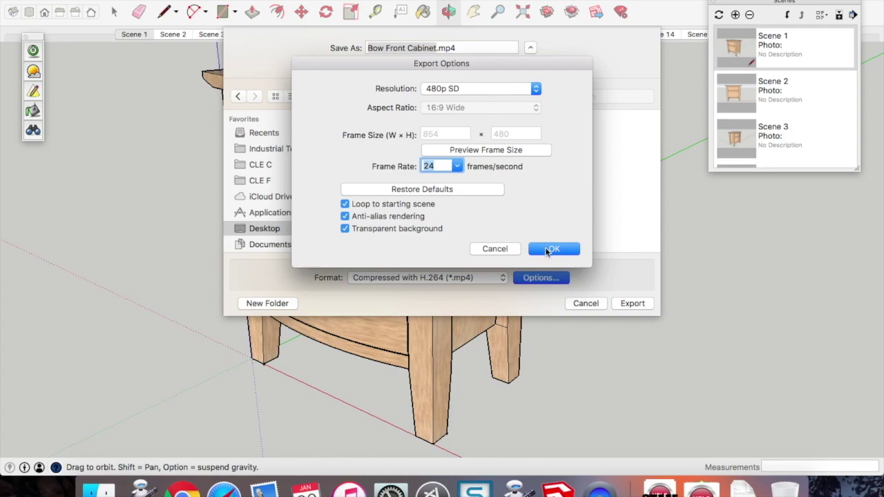
click(345, 205)
click(554, 249)
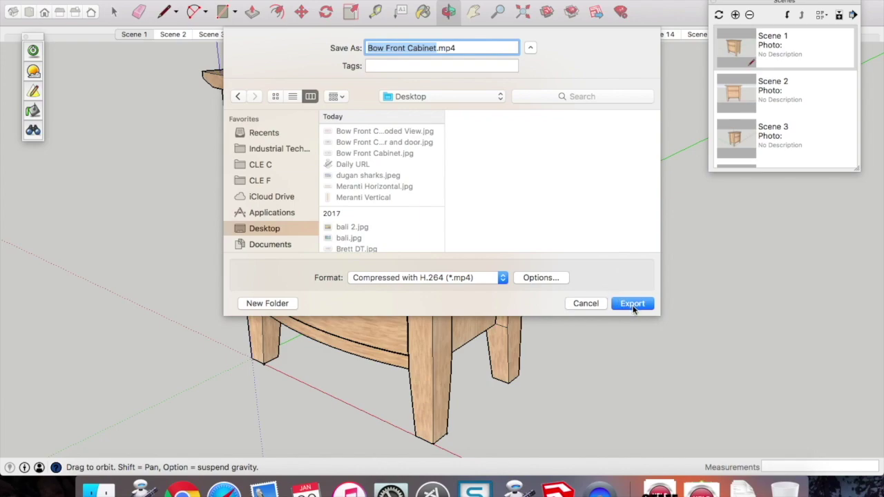
click(632, 304)
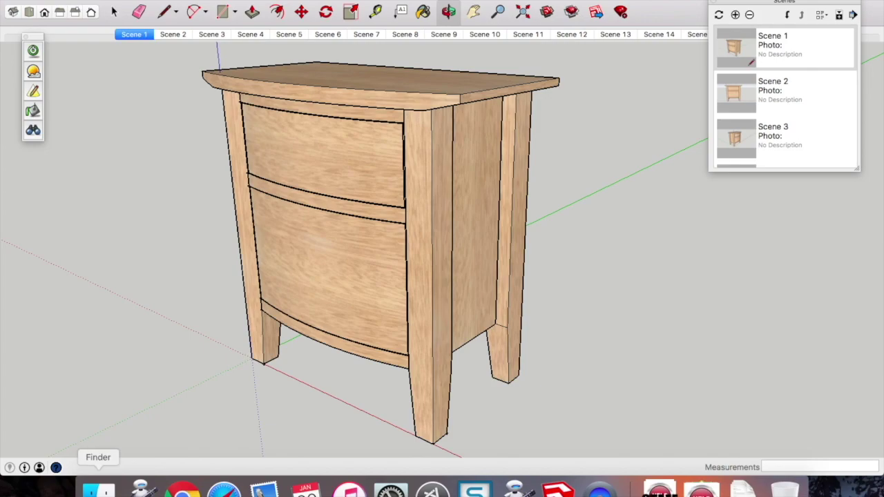
click(99, 489)
- Preview Bow Front Cabinet.mp4 from the Desktop in Quick Look, then close the preview
click(247, 211)
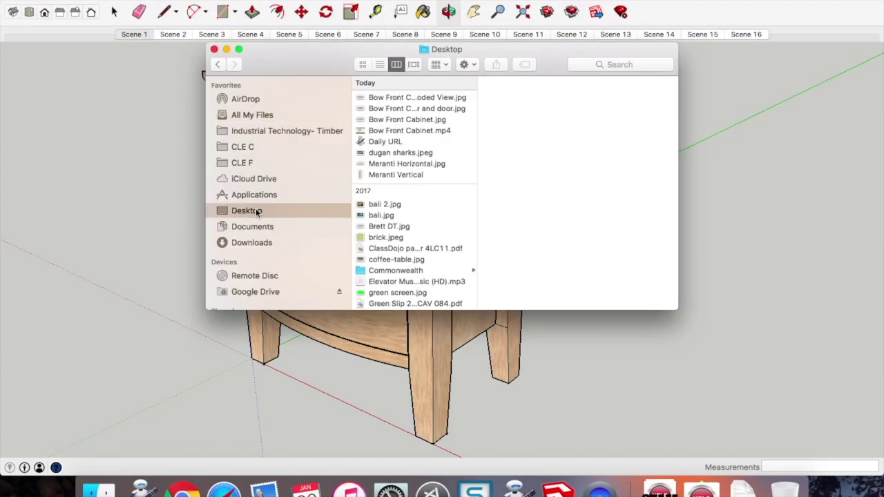
drag(476, 126, 586, 128)
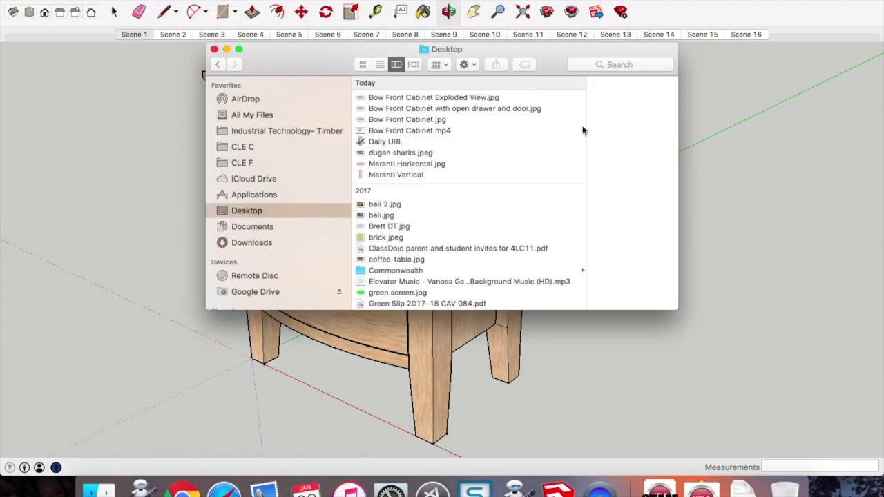
click(444, 132)
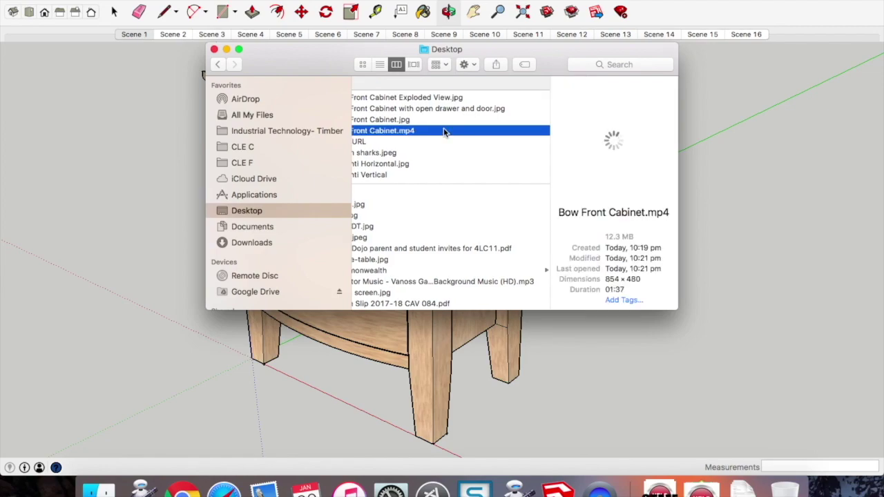
key(space)
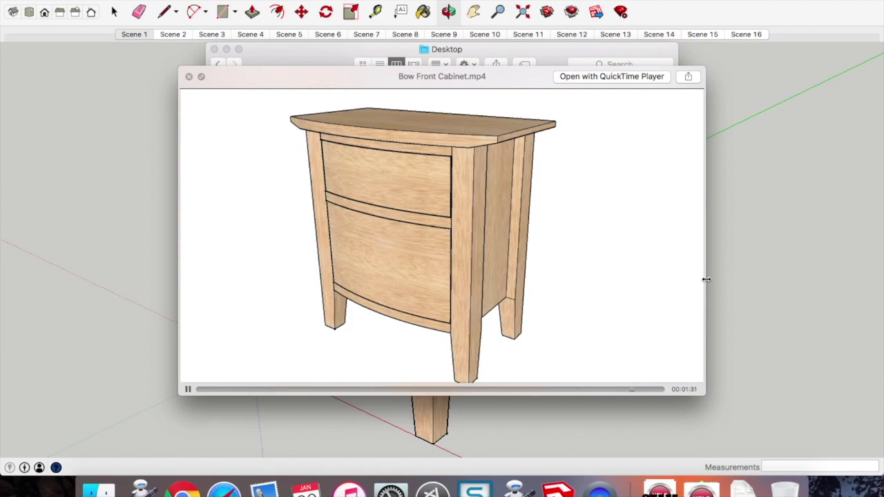
click(192, 77)
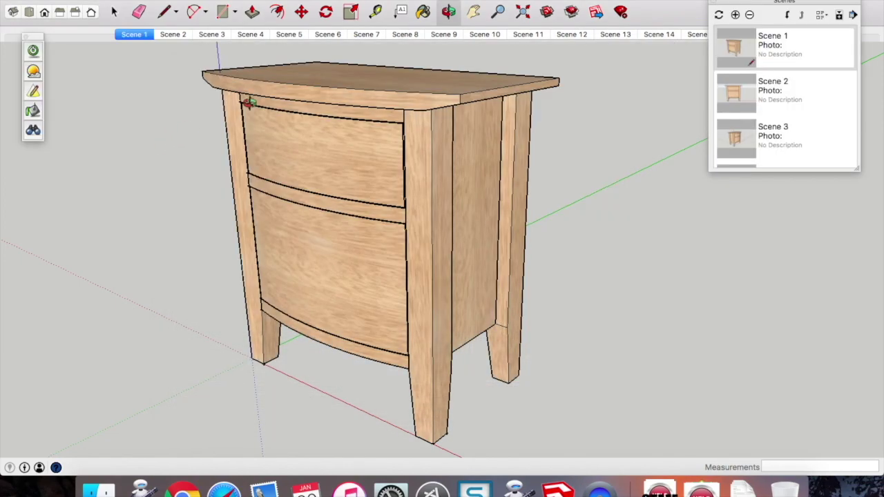